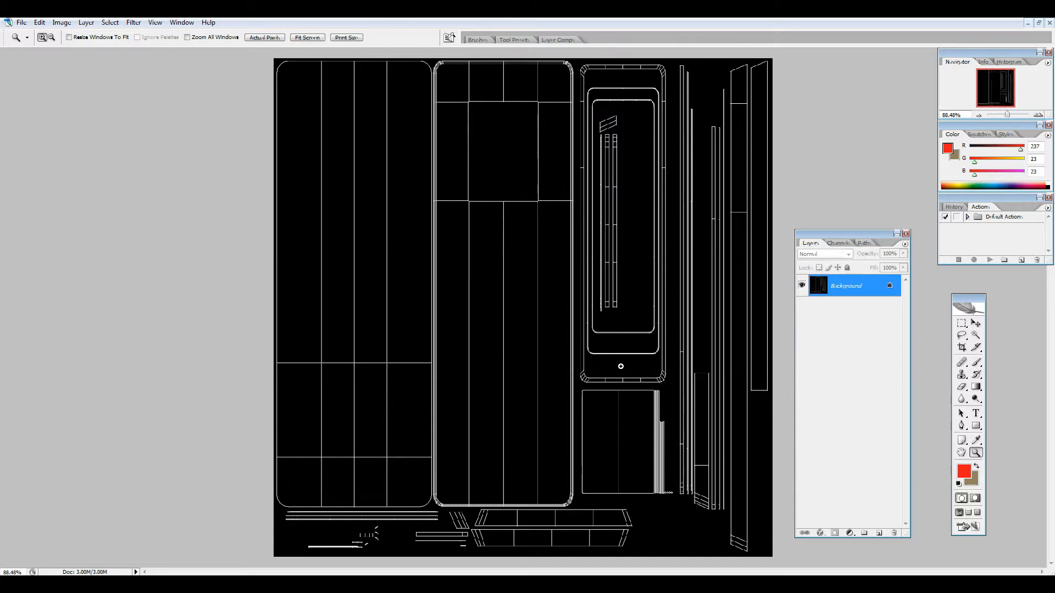
Duplicate the Background layer of the UV map image and delete the original Background layer.
{"action": "left_click_drag", "start_coordinate": [807, 246], "coordinate": [815, 140]}
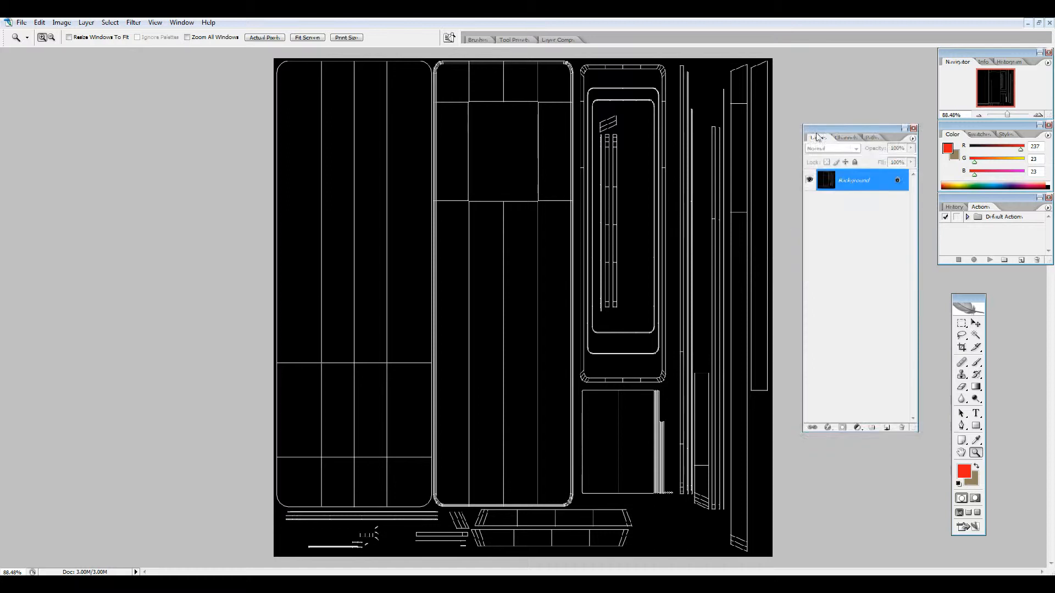
{"action": "left_click_drag", "start_coordinate": [854, 184], "coordinate": [887, 428]}
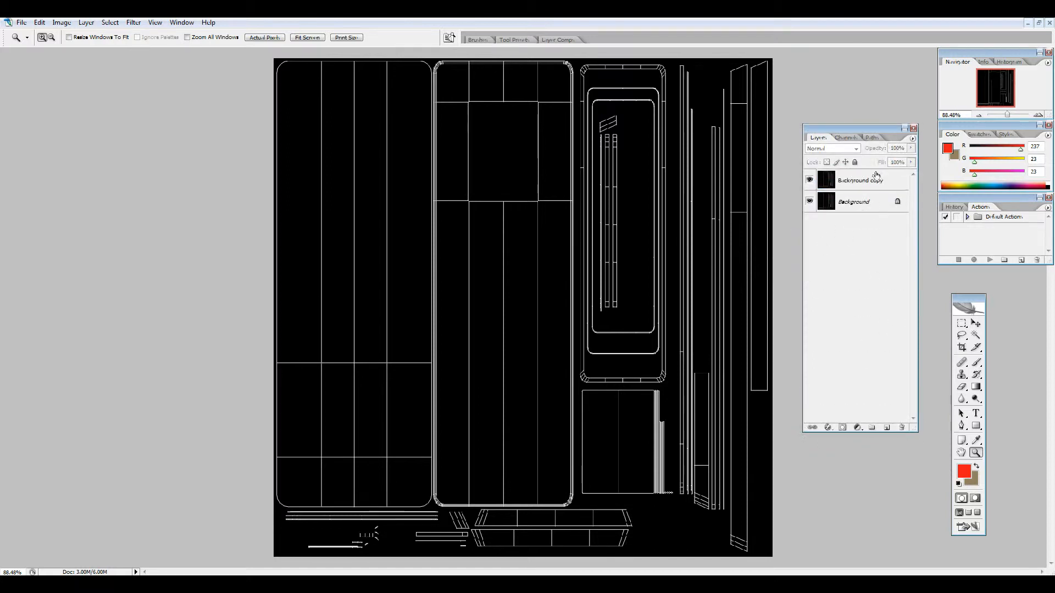
{"action": "left_click", "coordinate": [854, 202]}
{"action": "left_click", "coordinate": [901, 427]}
{"action": "left_click", "coordinate": [507, 219]}
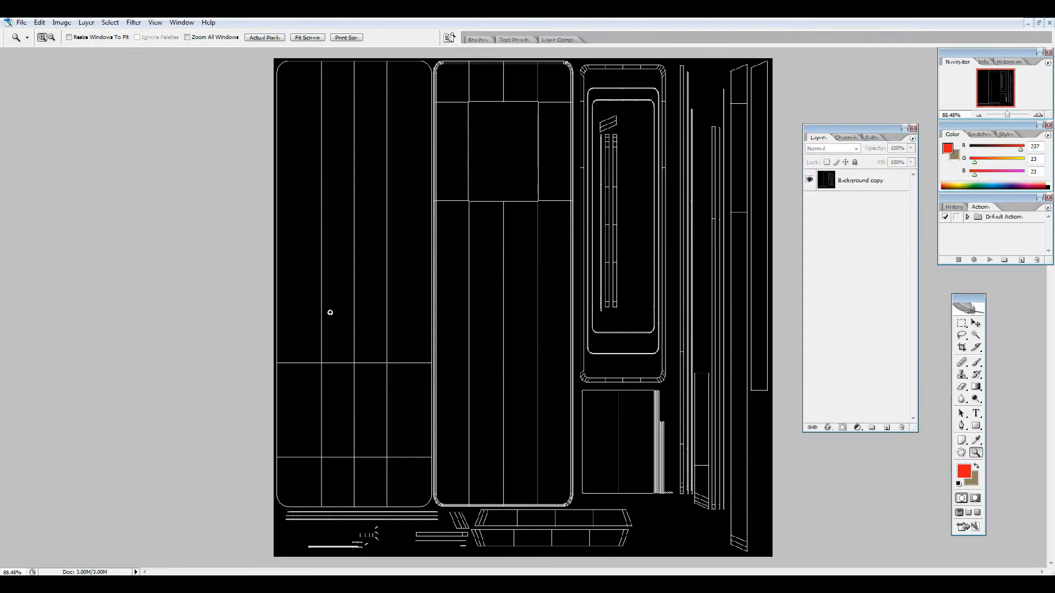
Rename the duplicated UV map layer as UV's.
{"action": "double_click", "coordinate": [860, 180]}
{"action": "key", "text": "BackSpace"}
{"action": "type", "text": "UV's"}
{"action": "key", "text": "Return"}
{"action": "left_click", "coordinate": [838, 354]}
Switch to the Reference Images folder and examine the remote photos IMG_0147, IMG_0144 and IMG_0130 as texture sources.
{"action": "key", "text": "alt+Tab"}
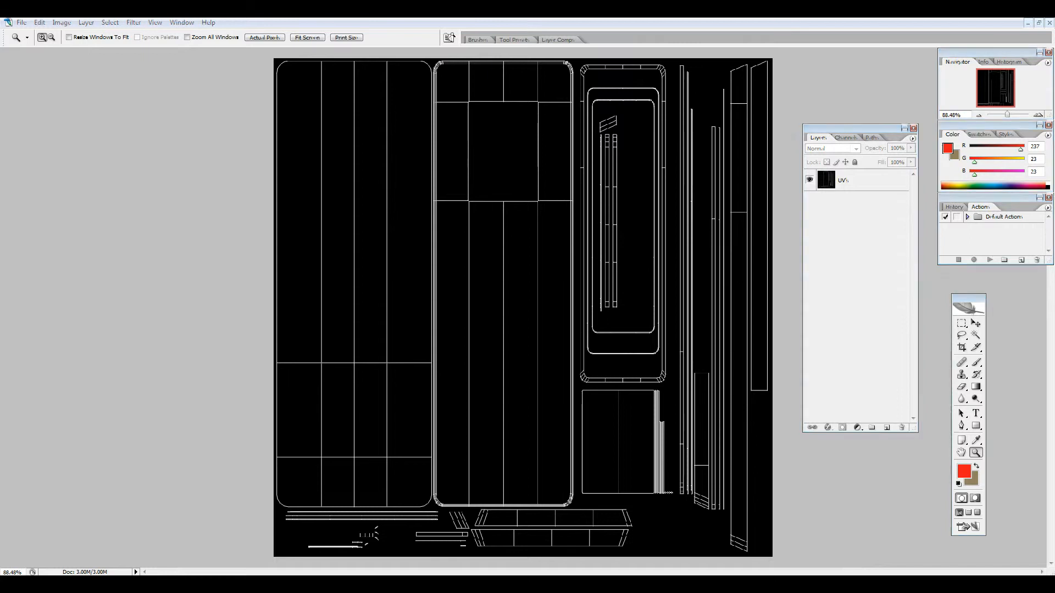
{"action": "left_click", "coordinate": [300, 170]}
{"action": "left_click", "coordinate": [423, 165]}
{"action": "left_click", "coordinate": [549, 226]}
{"action": "double_click", "coordinate": [302, 214]}
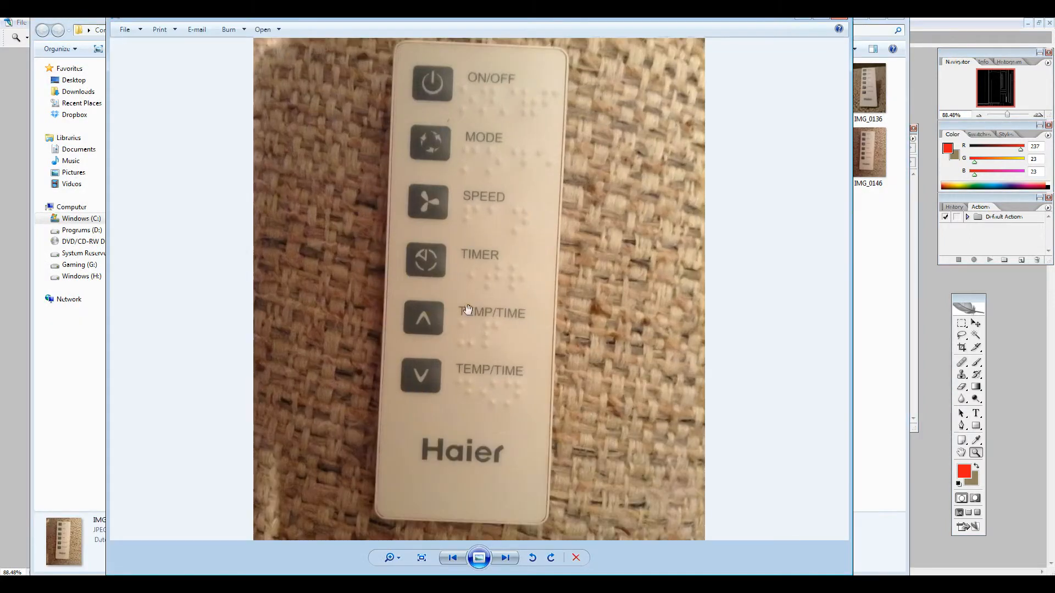
{"action": "left_click", "coordinate": [843, 19]}
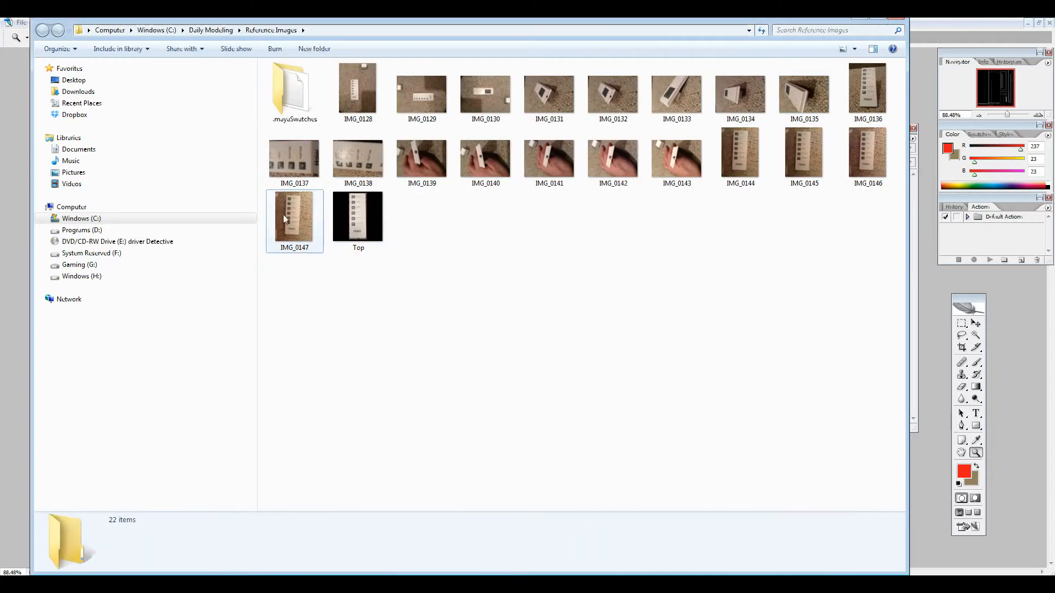
{"action": "left_click", "coordinate": [723, 159]}
{"action": "double_click", "coordinate": [723, 155]}
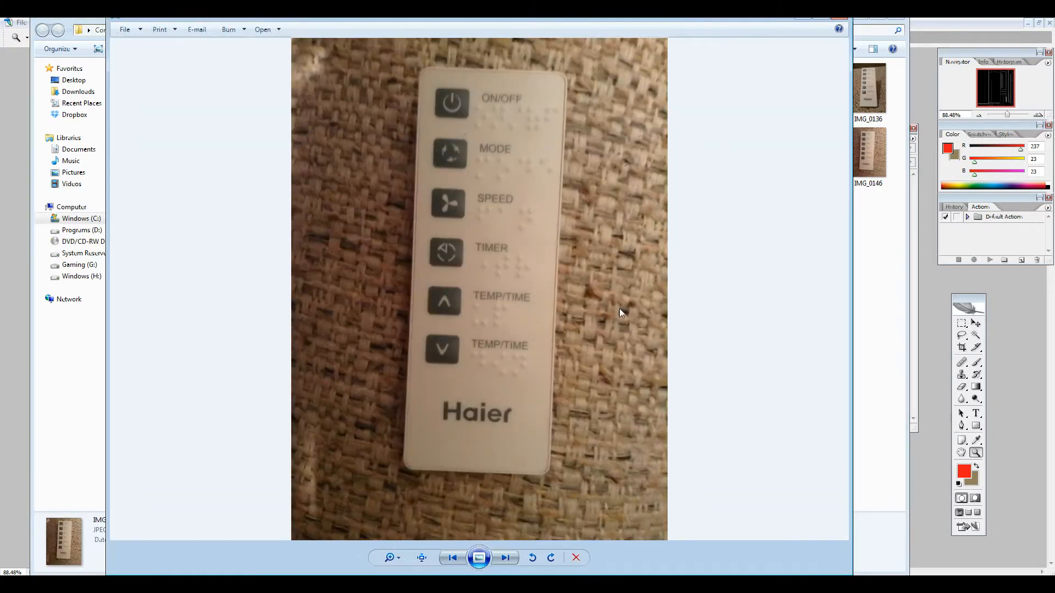
{"action": "key", "text": "alt+F4"}
{"action": "left_click", "coordinate": [436, 93]}
{"action": "double_click", "coordinate": [469, 84]}
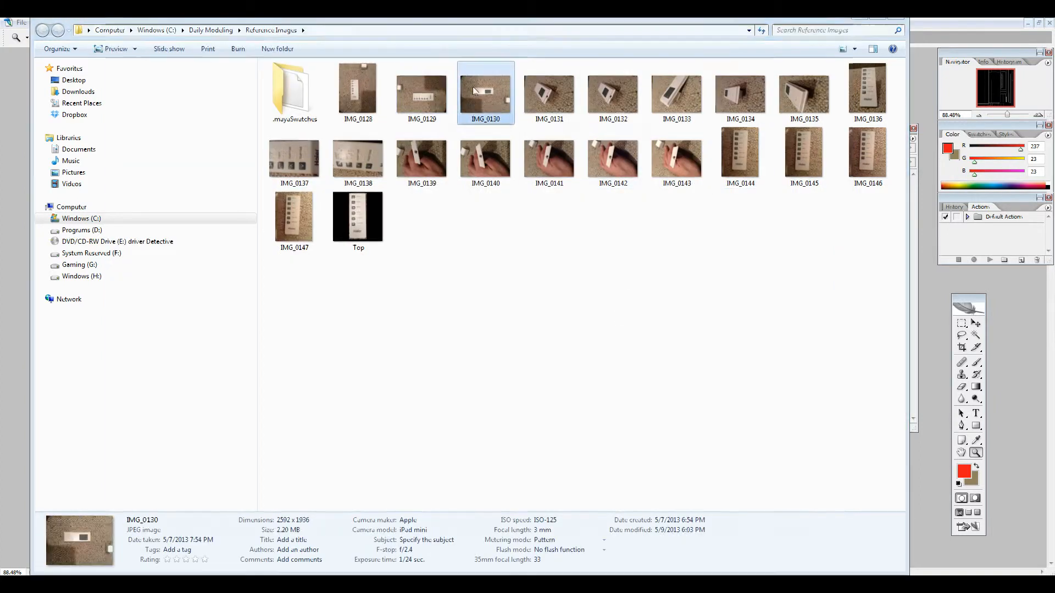
{"action": "key", "text": "alt+F4"}
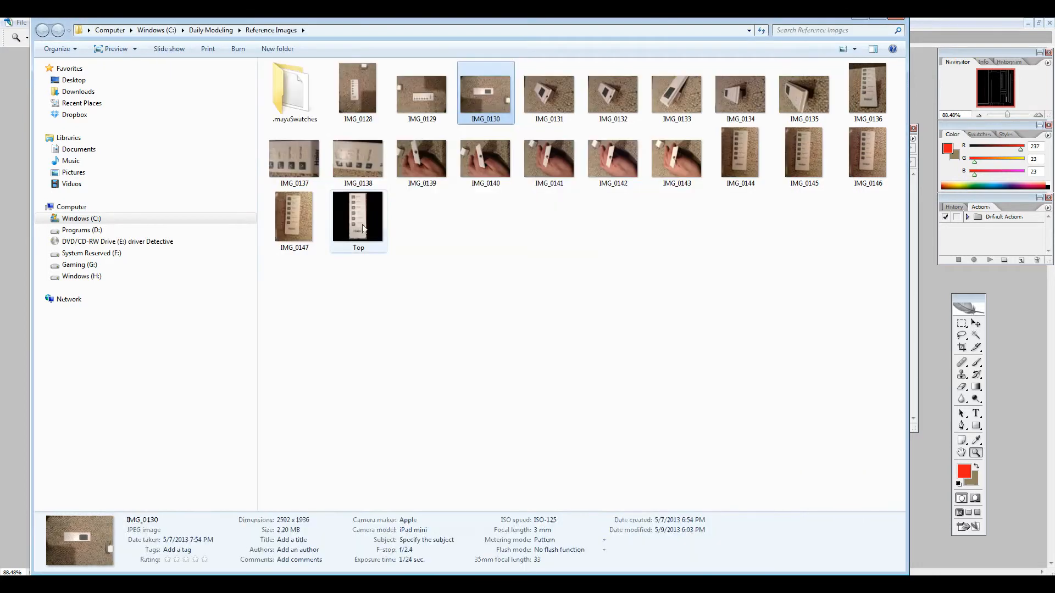
Examine the Top reference image closely around the remote's Haier logo.
{"action": "left_click", "coordinate": [368, 227]}
{"action": "double_click", "coordinate": [358, 220]}
{"action": "scroll", "coordinate": [546, 453], "scroll_direction": "down", "scroll_amount": 3}
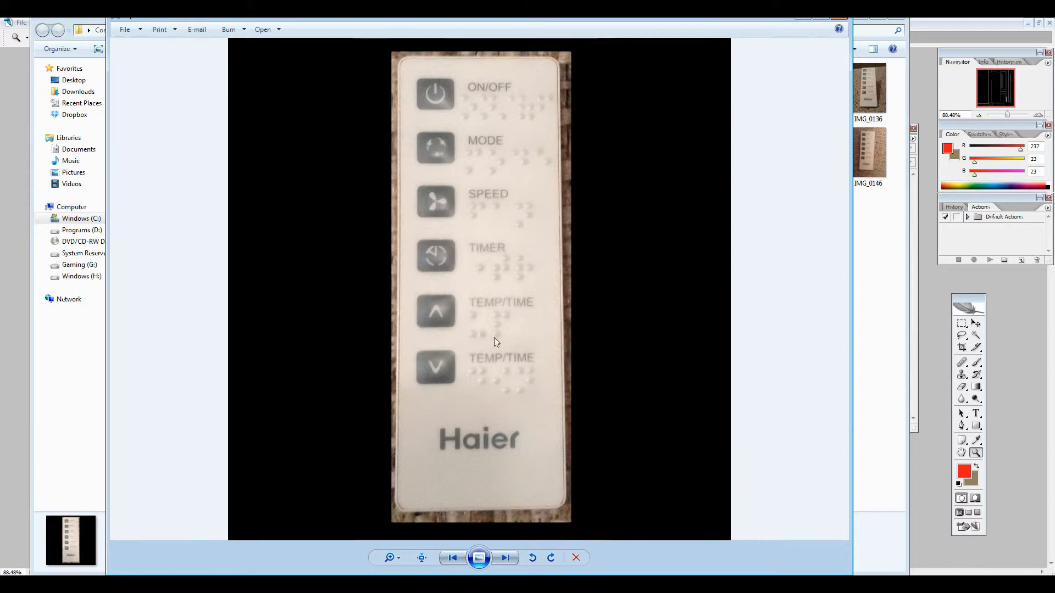
{"action": "scroll", "coordinate": [474, 439], "scroll_direction": "up", "scroll_amount": 3}
{"action": "left_click_drag", "start_coordinate": [482, 465], "coordinate": [481, 325]}
{"action": "left_click", "coordinate": [836, 18]}
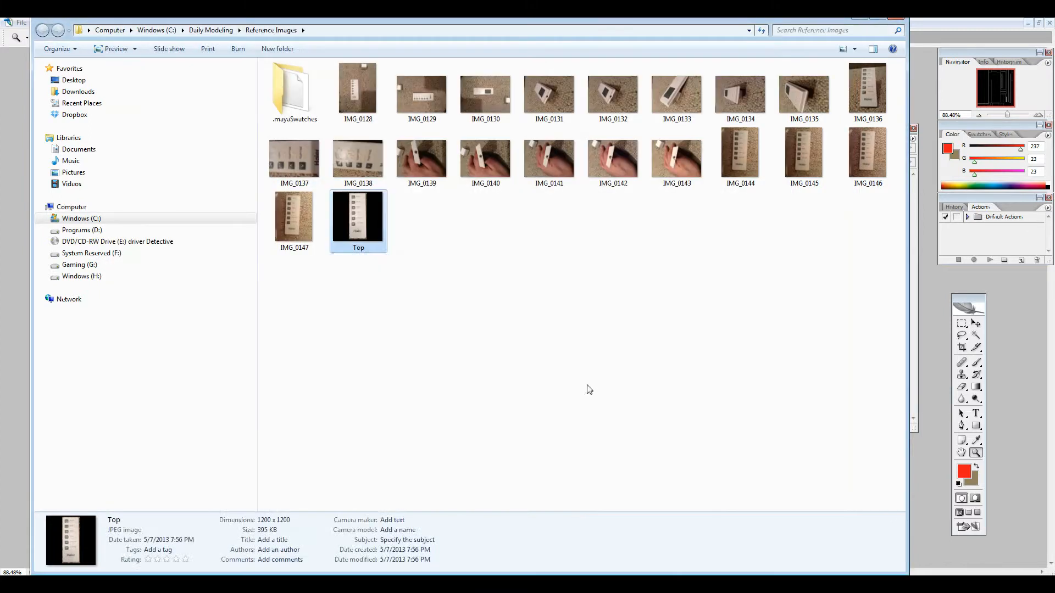
Open the Top reference image in Photoshop and copy a rectangular area around the remote's Haier logo.
{"action": "left_click_drag", "start_coordinate": [389, 33], "coordinate": [511, 277]}
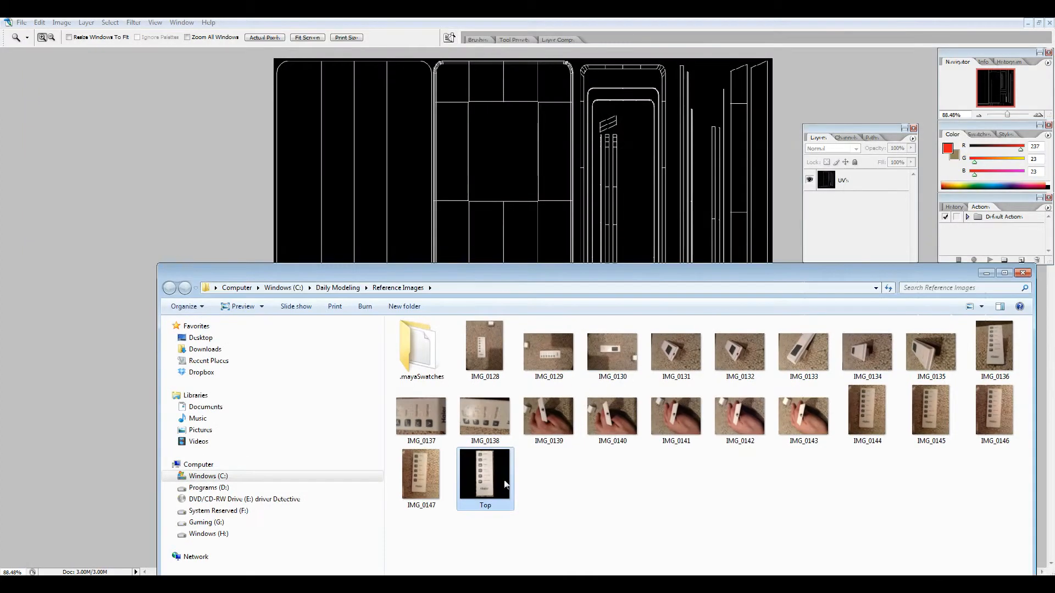
{"action": "left_click_drag", "start_coordinate": [758, 155], "coordinate": [759, 156]}
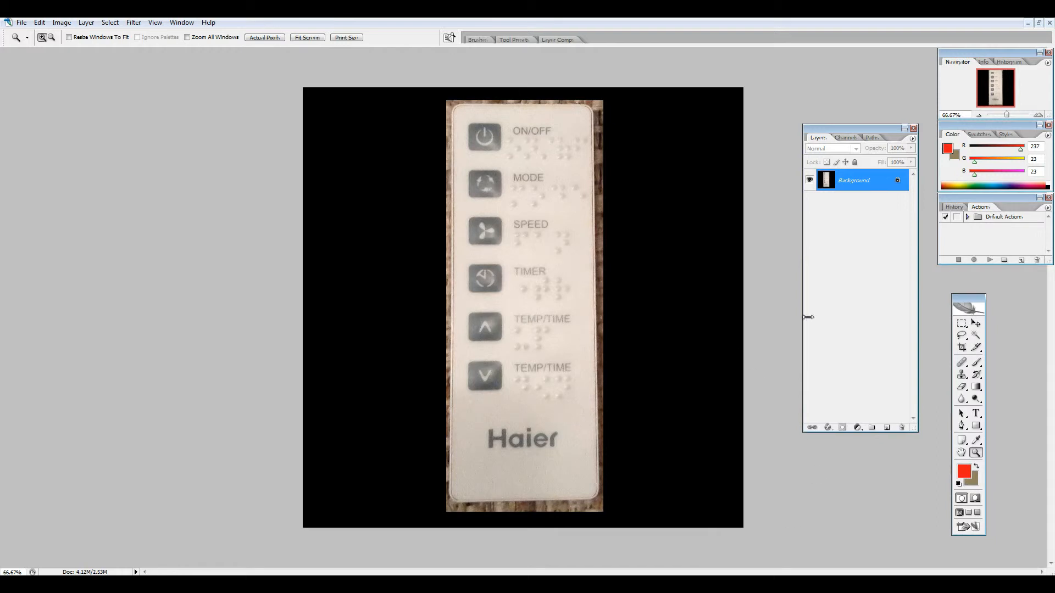
{"action": "left_click_drag", "start_coordinate": [506, 424], "coordinate": [505, 426]}
{"action": "left_click", "coordinate": [962, 323]}
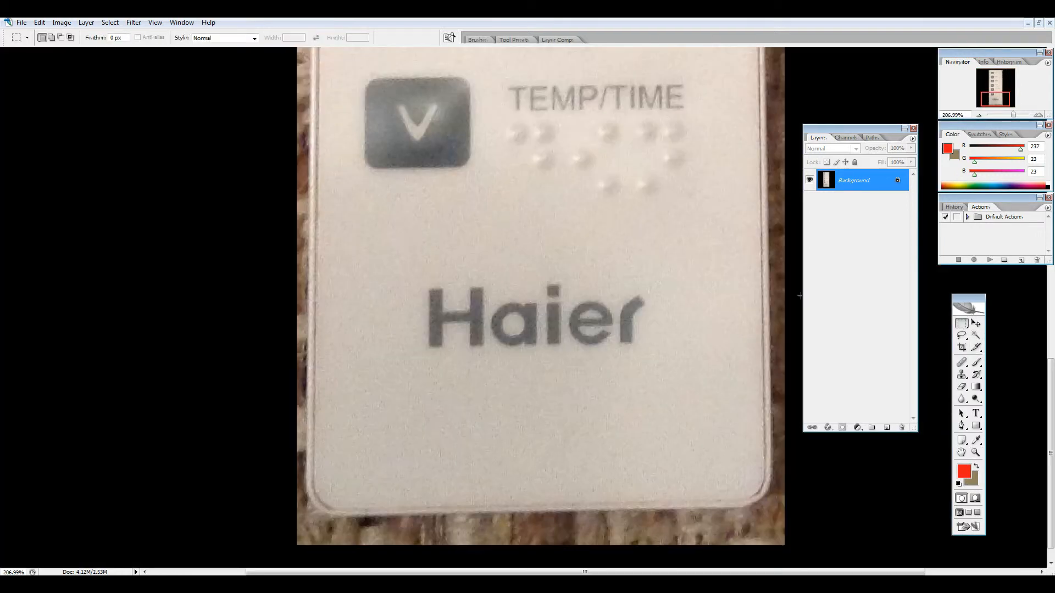
{"action": "left_click_drag", "start_coordinate": [878, 561], "coordinate": [889, 538]}
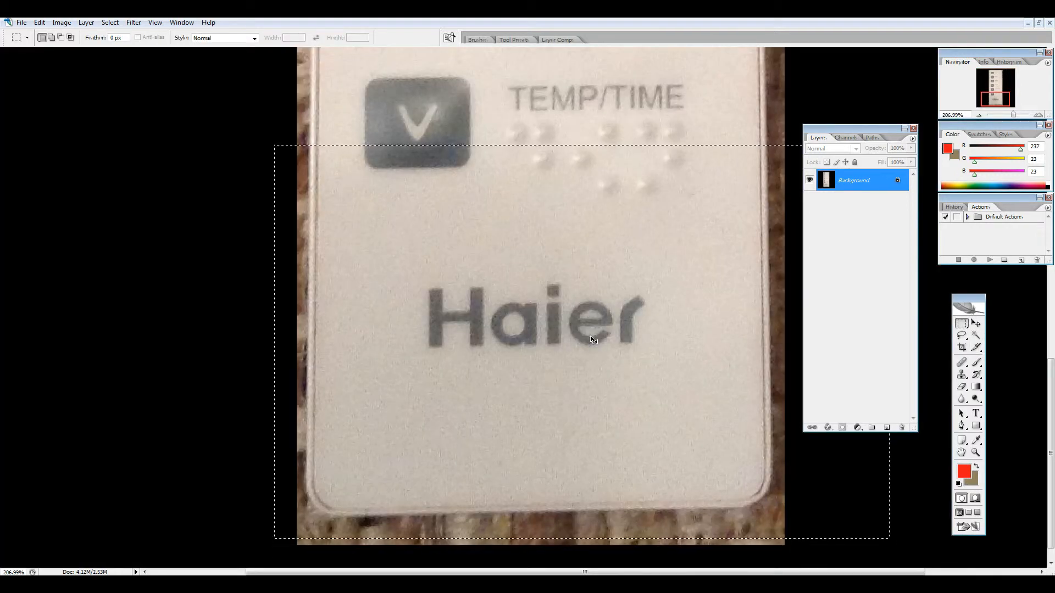
Paste the copied logo area onto a new layer in FirstUVMap.jpg and move it near the middle of the map.
{"action": "left_click", "coordinate": [1028, 22]}
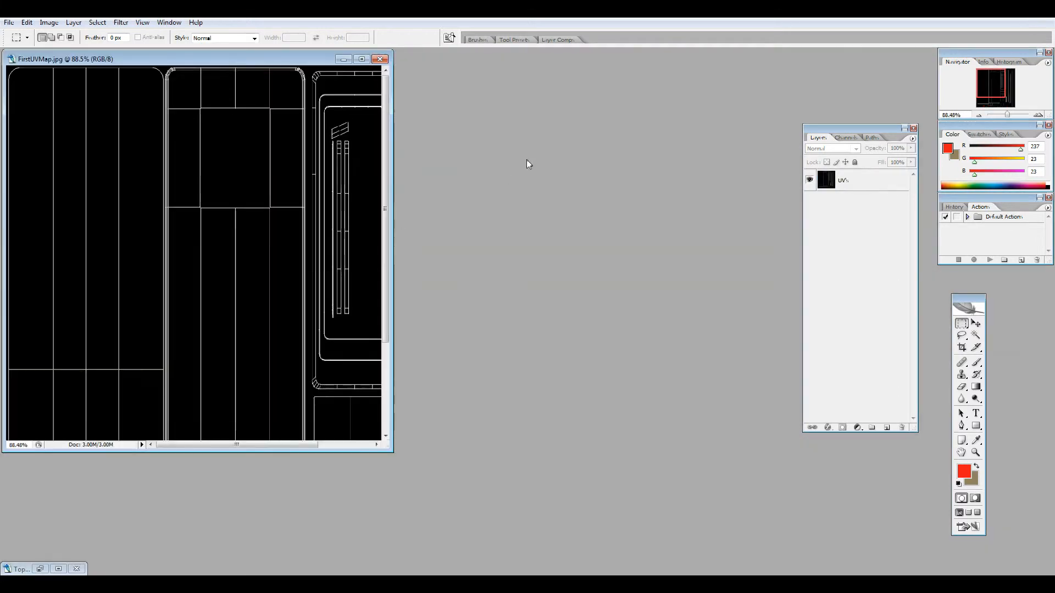
{"action": "left_click", "coordinate": [362, 59]}
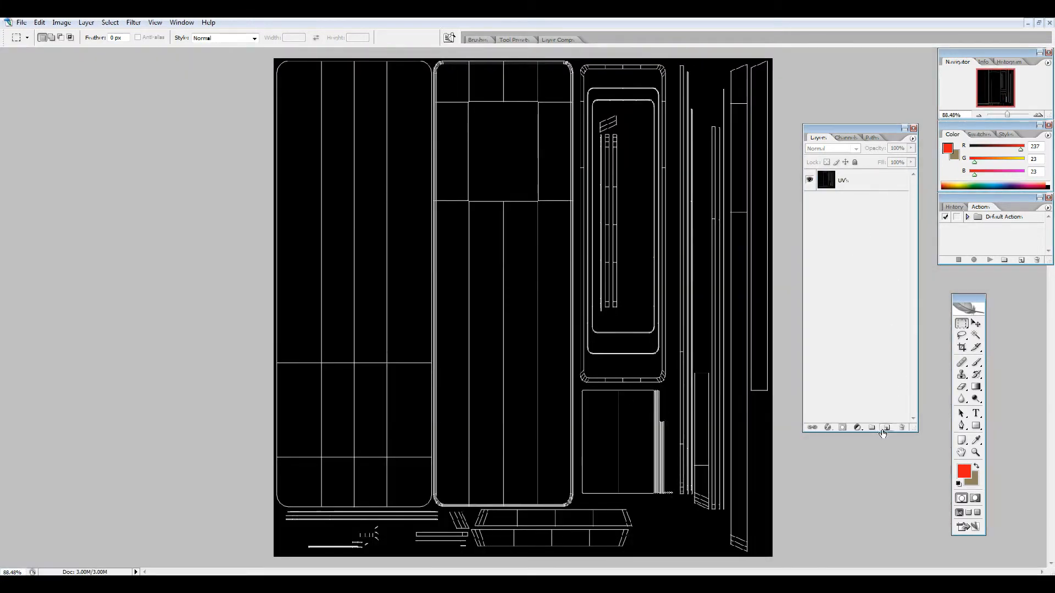
{"action": "left_click", "coordinate": [887, 428]}
{"action": "key", "text": "ctrl+v"}
{"action": "left_click", "coordinate": [975, 323]}
{"action": "left_click_drag", "start_coordinate": [434, 263], "coordinate": [418, 245]}
{"action": "left_click", "coordinate": [866, 203]}
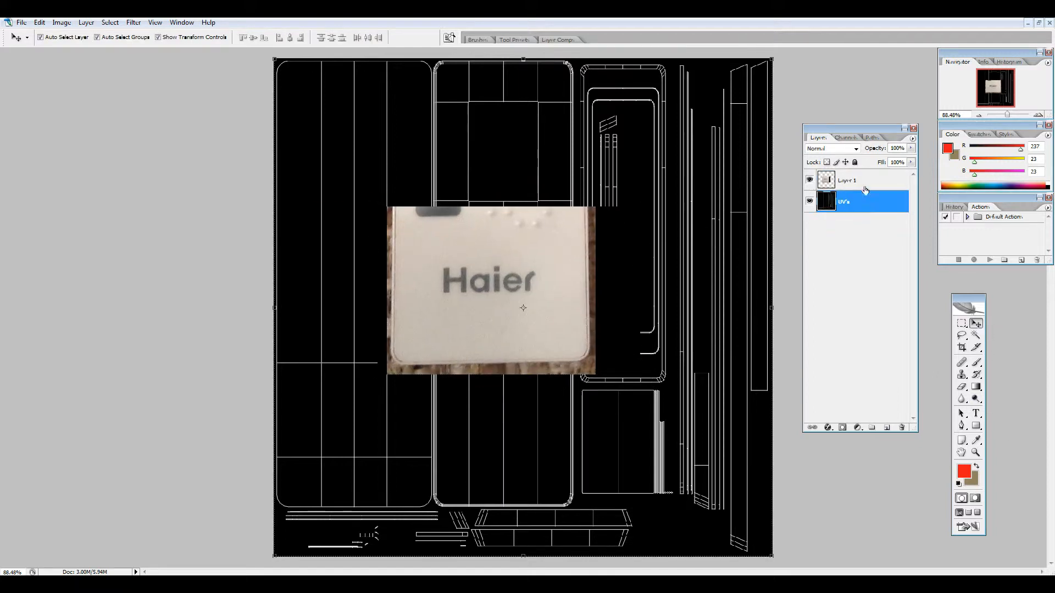
Delete the strip with the button and braille dots above the Haier logo from Layer 1.
{"action": "key", "text": "z"}
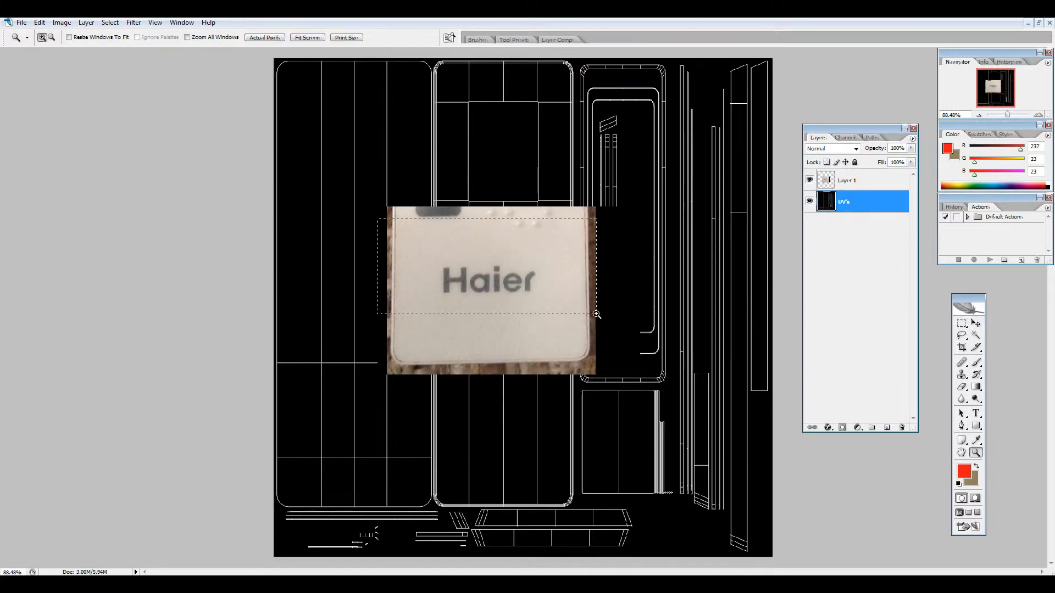
{"action": "left_click_drag", "start_coordinate": [596, 314], "coordinate": [597, 314]}
{"action": "key", "text": "ctrl+alt+0"}
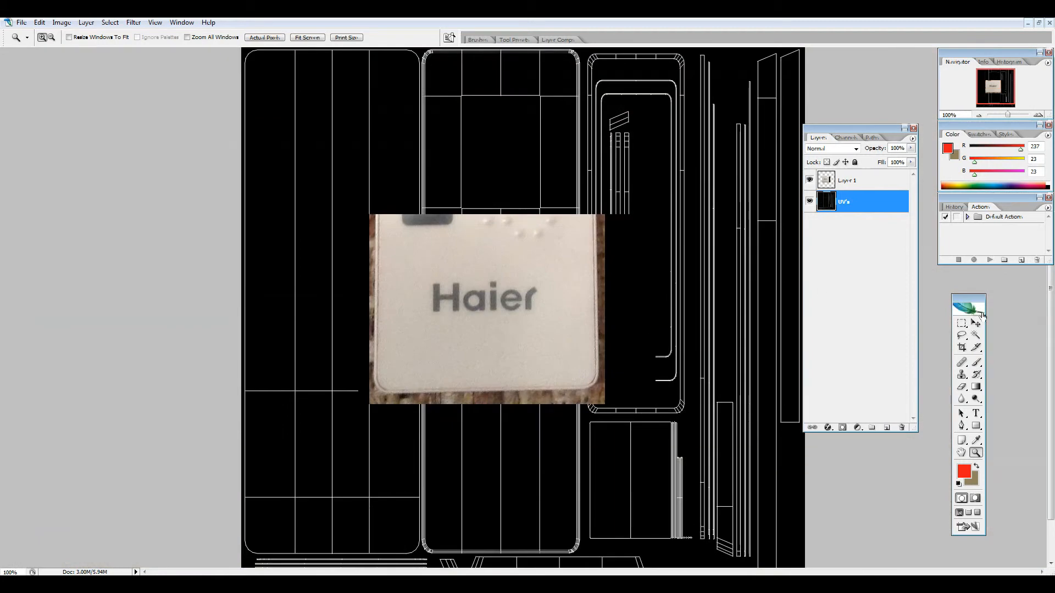
{"action": "left_click", "coordinate": [966, 324]}
{"action": "left_click_drag", "start_coordinate": [267, 243], "coordinate": [252, 241]}
{"action": "key", "text": "Delete"}
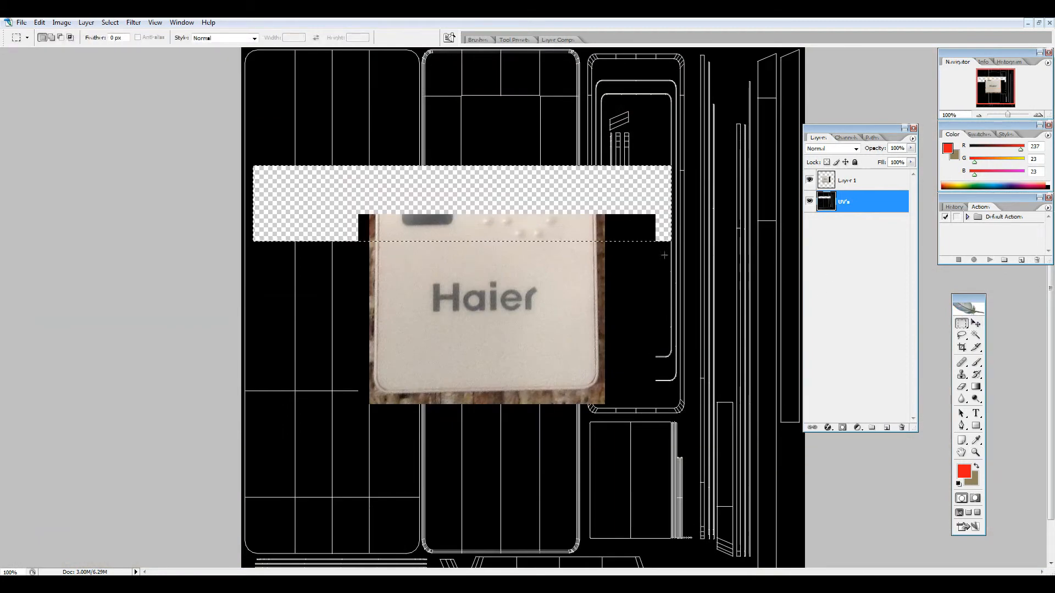
{"action": "key", "text": "ctrl+z"}
{"action": "left_click", "coordinate": [859, 181]}
{"action": "key", "text": "Delete"}
{"action": "key", "text": "ctrl+d"}
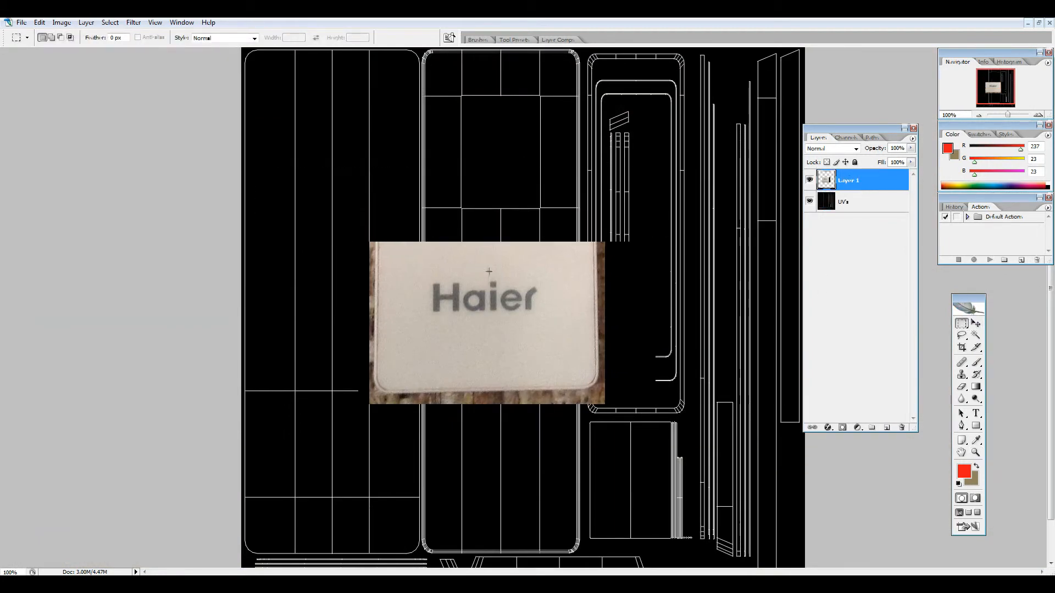
Trim the right, bottom and left borders off the pasted photo so only plain surface surrounds the Haier logo.
{"action": "key", "text": "z"}
{"action": "left_click", "coordinate": [961, 323]}
{"action": "left_click_drag", "start_coordinate": [592, 215], "coordinate": [633, 492]}
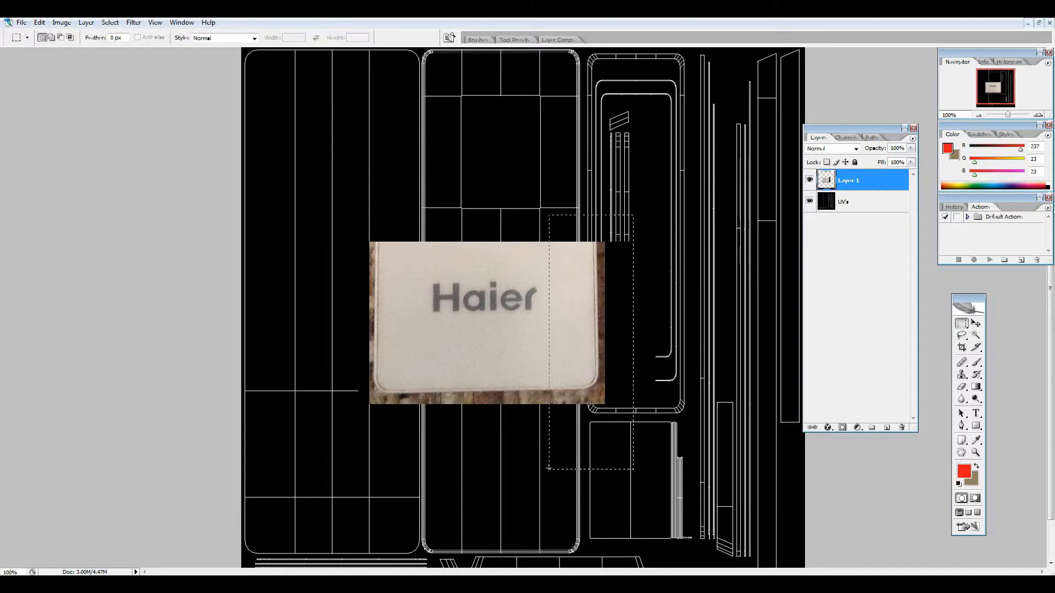
{"action": "key", "text": "Delete"}
{"action": "left_click_drag", "start_coordinate": [281, 390], "coordinate": [271, 380]}
{"action": "key", "text": "Delete"}
{"action": "left_click_drag", "start_coordinate": [278, 429], "coordinate": [347, 296]}
{"action": "left_click", "coordinate": [319, 180]}
{"action": "left_click_drag", "start_coordinate": [321, 200], "coordinate": [380, 507]}
{"action": "key", "text": "Delete"}
{"action": "key", "text": "ctrl+d"}
Enlarge the view of the Haier logo and activate the Patch tool for retouching it.
{"action": "key", "text": "z"}
{"action": "left_click_drag", "start_coordinate": [365, 225], "coordinate": [601, 384]}
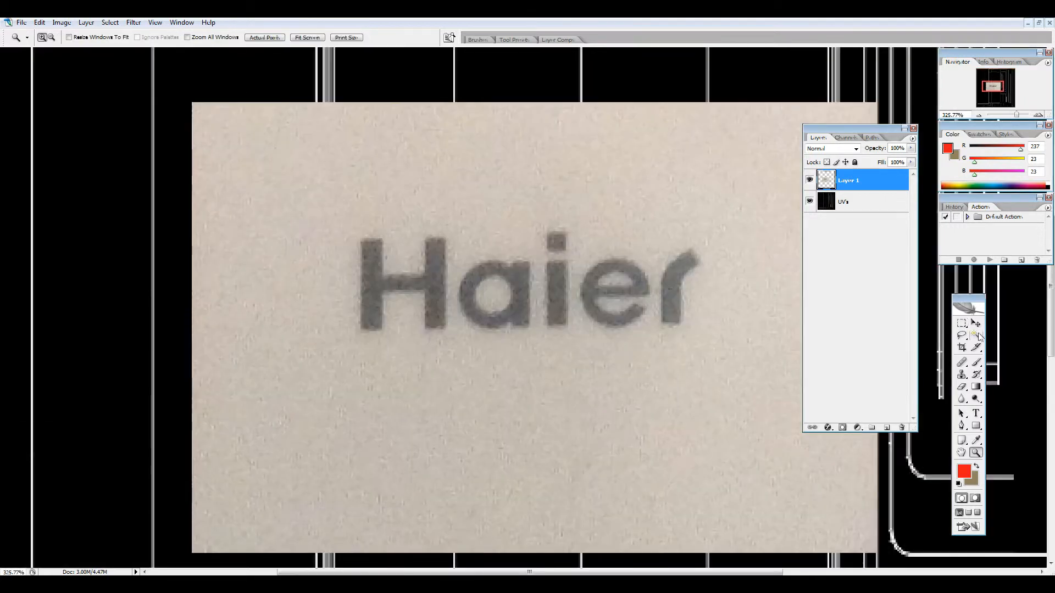
{"action": "left_click", "coordinate": [961, 363]}
{"action": "left_click", "coordinate": [706, 279], "text": "alt"}
{"action": "left_click", "coordinate": [73, 38]}
{"action": "left_click_drag", "start_coordinate": [960, 363], "coordinate": [989, 384]}
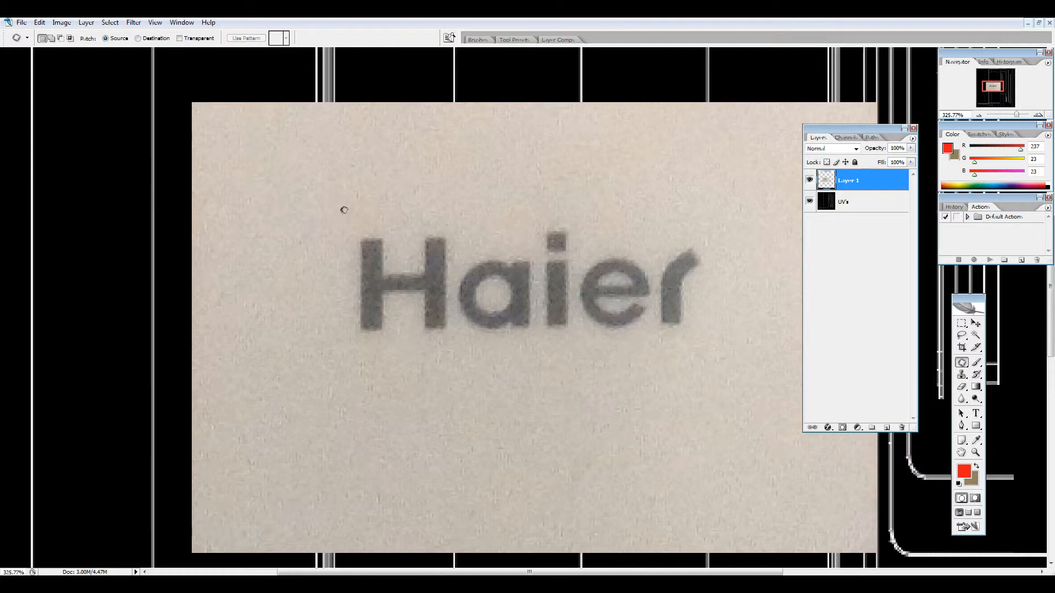
{"action": "left_click_drag", "start_coordinate": [344, 226], "coordinate": [424, 220]}
{"action": "left_click_drag", "start_coordinate": [718, 274], "coordinate": [700, 344]}
{"action": "left_click_drag", "start_coordinate": [620, 351], "coordinate": [400, 350]}
{"action": "mouse_move", "coordinate": [350, 223]}
{"action": "left_mouse_down"}
{"action": "mouse_move", "coordinate": [332, 298]}
{"action": "mouse_move", "coordinate": [489, 373]}
{"action": "mouse_move", "coordinate": [714, 306]}
{"action": "mouse_move", "coordinate": [527, 188]}
{"action": "left_mouse_up"}
{"action": "left_click", "coordinate": [363, 221]}
Outline the Haier logo with the Patch tool and replace it with the clean surface just below it.
{"action": "mouse_move", "coordinate": [348, 222]}
{"action": "left_mouse_down"}
{"action": "mouse_move", "coordinate": [518, 205]}
{"action": "mouse_move", "coordinate": [687, 220]}
{"action": "left_mouse_up"}
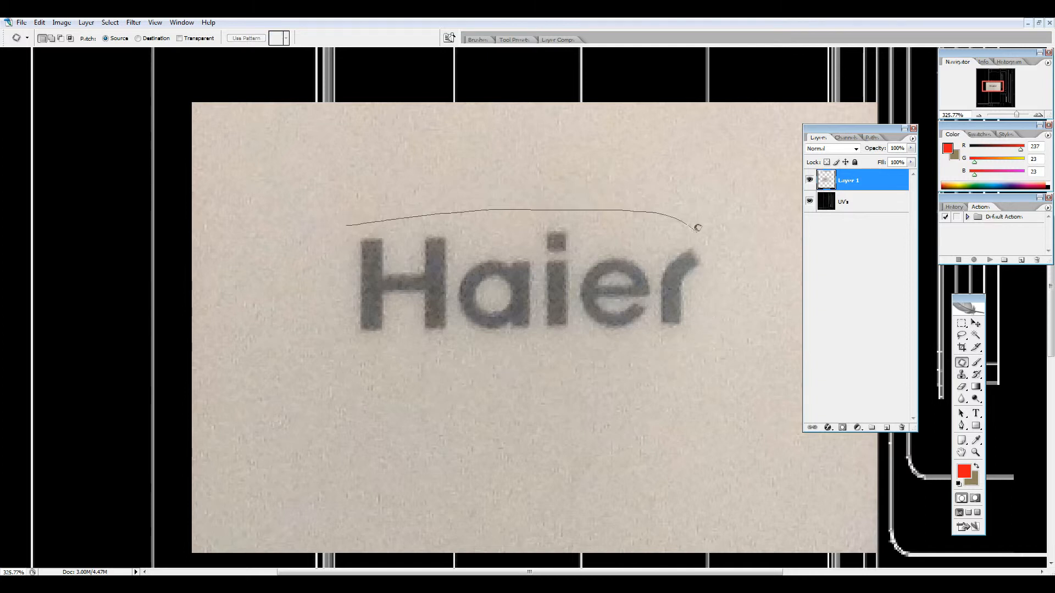
{"action": "left_click_drag", "start_coordinate": [607, 357], "coordinate": [369, 347]}
{"action": "left_click_drag", "start_coordinate": [339, 295], "coordinate": [348, 224]}
{"action": "left_click_drag", "start_coordinate": [478, 264], "coordinate": [487, 419]}
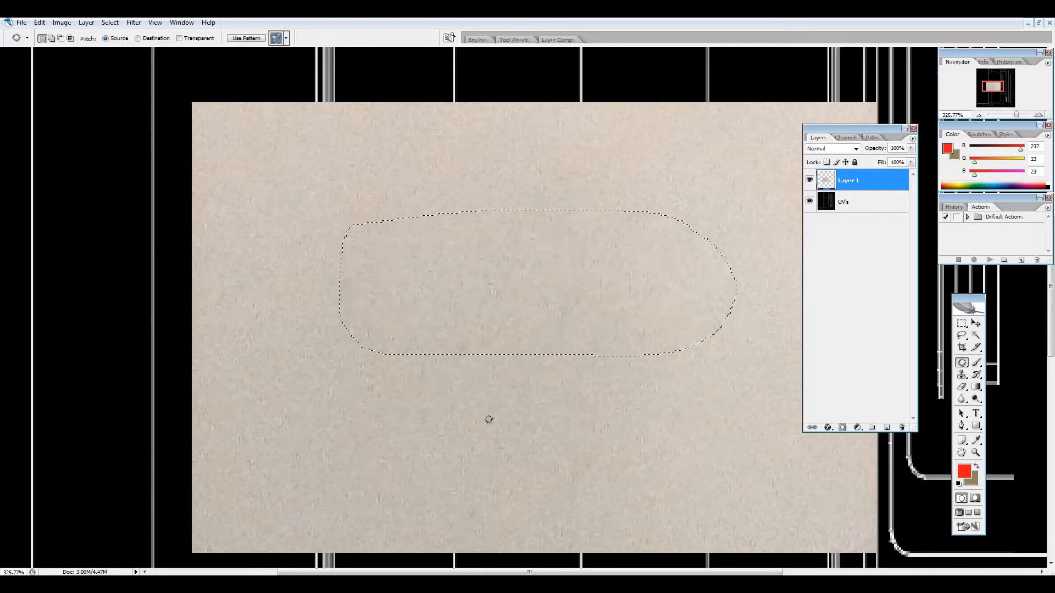
{"action": "left_click", "coordinate": [634, 188]}
Inspect the retouched beige surface at several magnifications for remaining blotches.
{"action": "key", "text": "z"}
{"action": "right_click", "coordinate": [501, 346]}
{"action": "left_click_drag", "start_coordinate": [364, 250], "coordinate": [324, 273]}
{"action": "left_click_drag", "start_coordinate": [317, 315], "coordinate": [317, 316]}
{"action": "right_click", "coordinate": [454, 314]}
{"action": "left_click", "coordinate": [465, 320]}
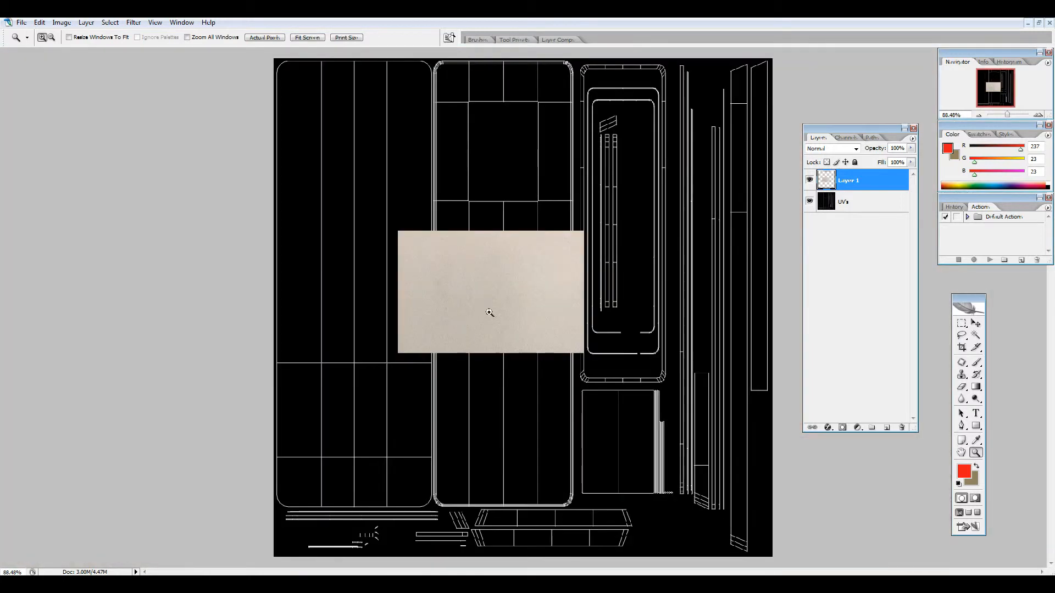
{"action": "left_click_drag", "start_coordinate": [590, 342], "coordinate": [591, 342]}
{"action": "right_click", "coordinate": [436, 291]}
{"action": "left_click", "coordinate": [456, 302]}
{"action": "left_click_drag", "start_coordinate": [419, 252], "coordinate": [494, 313]}
{"action": "right_click", "coordinate": [443, 291]}
{"action": "left_click", "coordinate": [469, 311]}
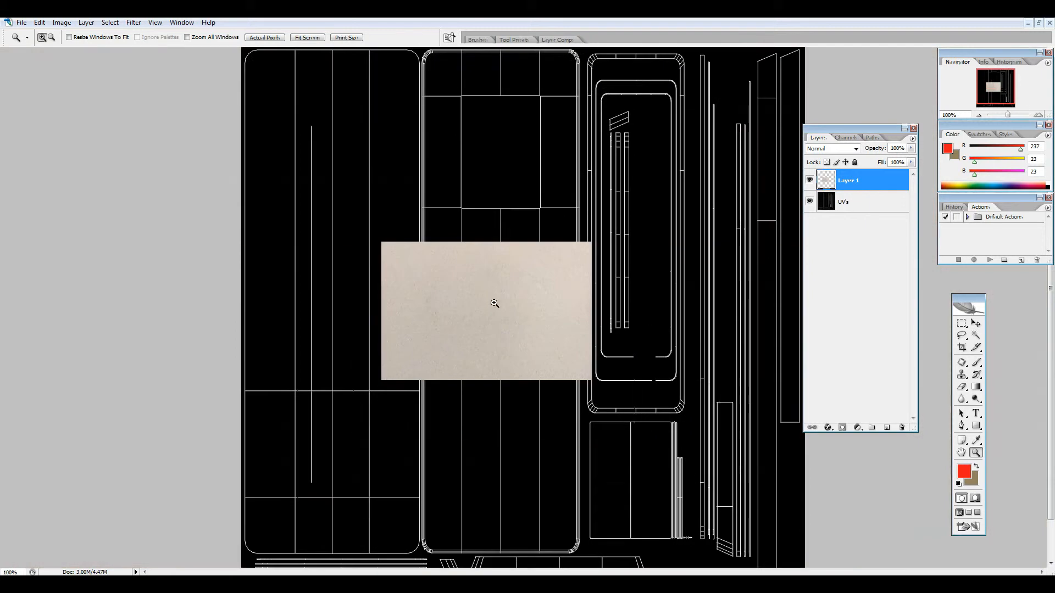
Even out the remaining blotches across the middle of the beige surface with the Patch tool.
{"action": "left_click", "coordinate": [493, 303]}
{"action": "left_click", "coordinate": [961, 361]}
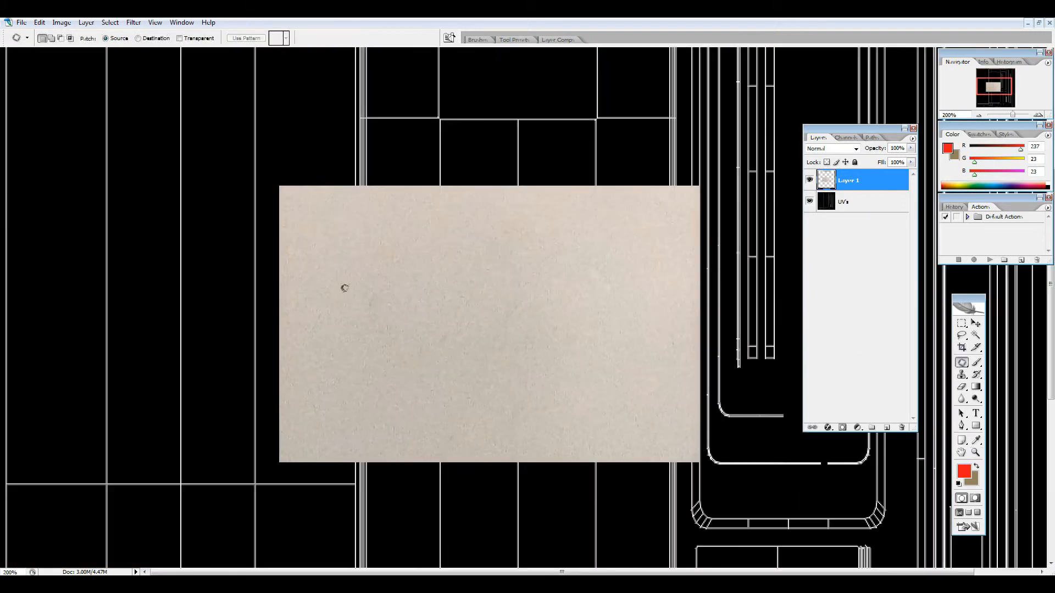
{"action": "left_click_drag", "start_coordinate": [364, 288], "coordinate": [586, 299]}
{"action": "key", "text": "ctrl+d"}
{"action": "mouse_move", "coordinate": [446, 324]}
{"action": "left_mouse_down"}
{"action": "mouse_move", "coordinate": [420, 324]}
{"action": "mouse_move", "coordinate": [444, 325]}
{"action": "left_mouse_up"}
{"action": "left_click_drag", "start_coordinate": [431, 329], "coordinate": [563, 350]}
{"action": "key", "text": "ctrl+d"}
{"action": "mouse_move", "coordinate": [435, 329]}
{"action": "left_mouse_down"}
{"action": "mouse_move", "coordinate": [471, 349]}
{"action": "mouse_move", "coordinate": [584, 308]}
{"action": "mouse_move", "coordinate": [591, 324]}
{"action": "left_mouse_up"}
{"action": "key", "text": "ctrl+d"}
Move the beige texture piece up and to the left over the UV map.
{"action": "left_click", "coordinate": [976, 323]}
{"action": "left_click_drag", "start_coordinate": [497, 249], "coordinate": [322, 221]}
{"action": "key", "text": "ctrl+t"}
Delete the leftover photo fragments around the beige texture on Layer 1, hiding the UV's layer while cleaning up.
{"action": "left_click", "coordinate": [961, 324]}
{"action": "left_click_drag", "start_coordinate": [667, 130], "coordinate": [615, 151]}
{"action": "right_click", "coordinate": [572, 189]}
{"action": "left_click", "coordinate": [548, 159]}
{"action": "key", "text": "z"}
{"action": "left_click", "coordinate": [555, 175], "text": "alt"}
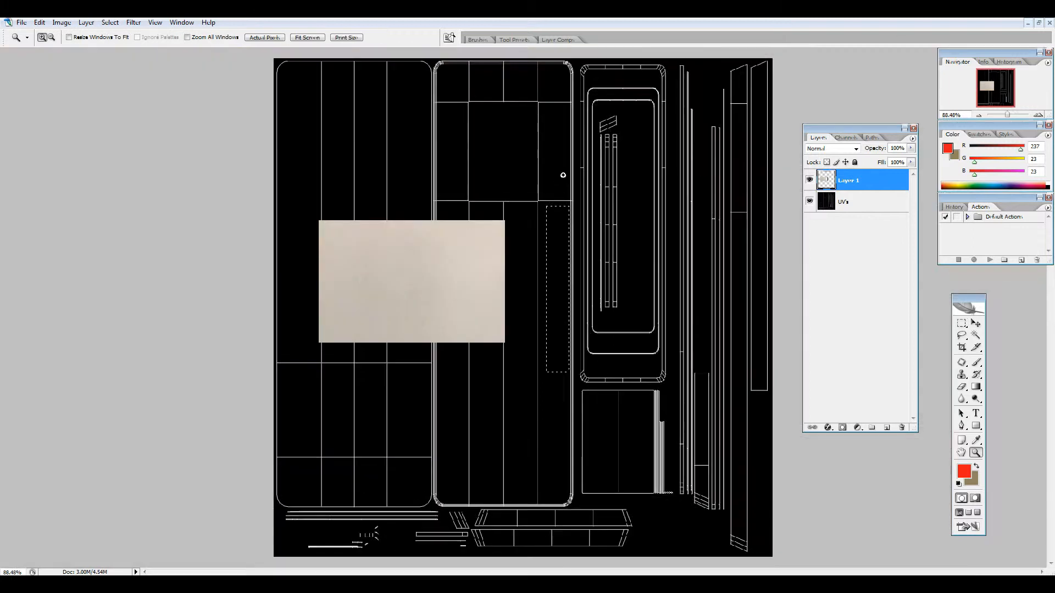
{"action": "left_click", "coordinate": [809, 201]}
{"action": "left_click", "coordinate": [961, 324]}
{"action": "key", "text": "Delete"}
{"action": "key", "text": "ctrl+d"}
{"action": "left_click", "coordinate": [809, 201]}
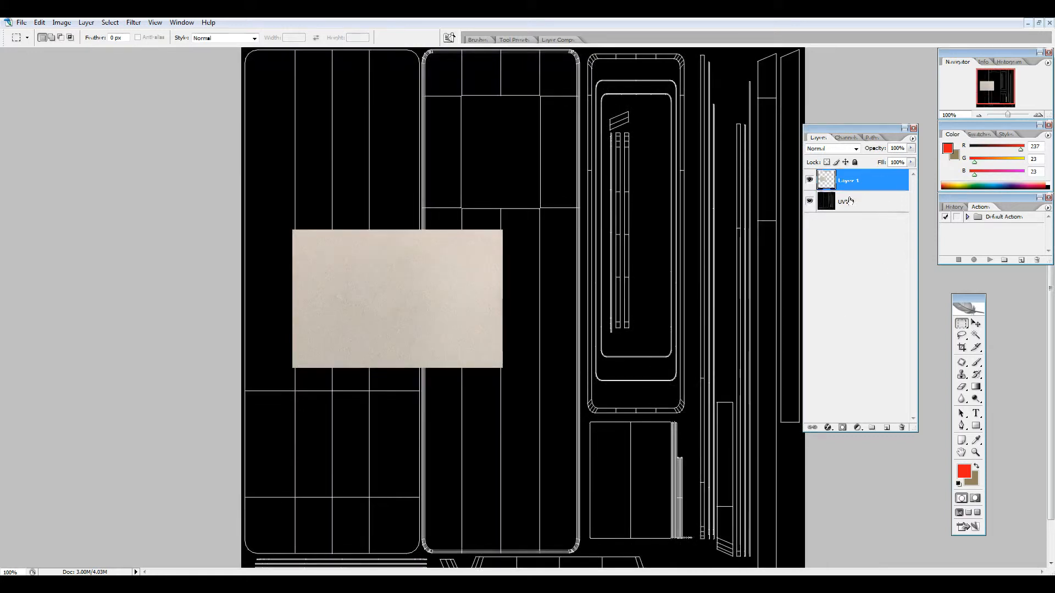
Move the beige texture piece into the upper-left corner of the UV map.
{"action": "left_click", "coordinate": [873, 201]}
{"action": "key", "text": "v"}
{"action": "left_click_drag", "start_coordinate": [446, 280], "coordinate": [365, 94]}
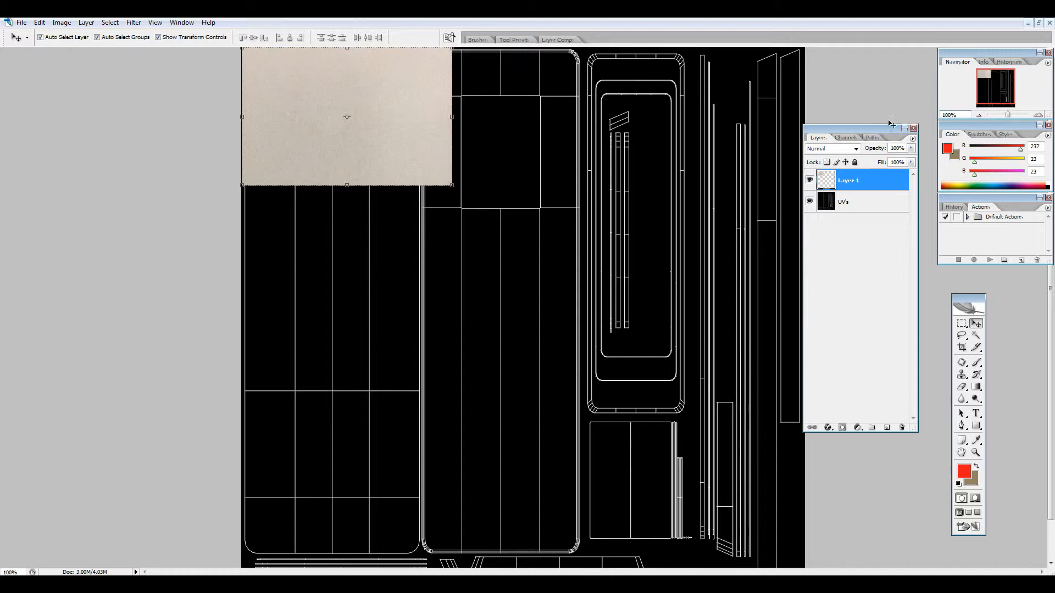
Rename Layer 1 as Background and duplicate that layer.
{"action": "double_click", "coordinate": [874, 187]}
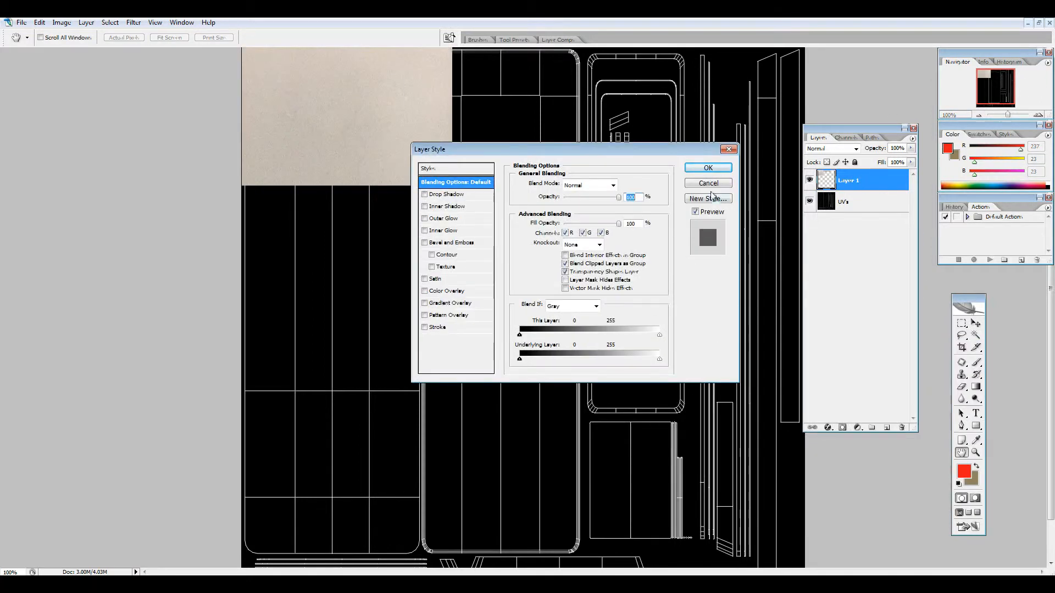
{"action": "left_click", "coordinate": [709, 184]}
{"action": "double_click", "coordinate": [849, 180]}
{"action": "type", "text": "Background"}
{"action": "key", "text": "Return"}
{"action": "key", "text": "ctrl+j"}
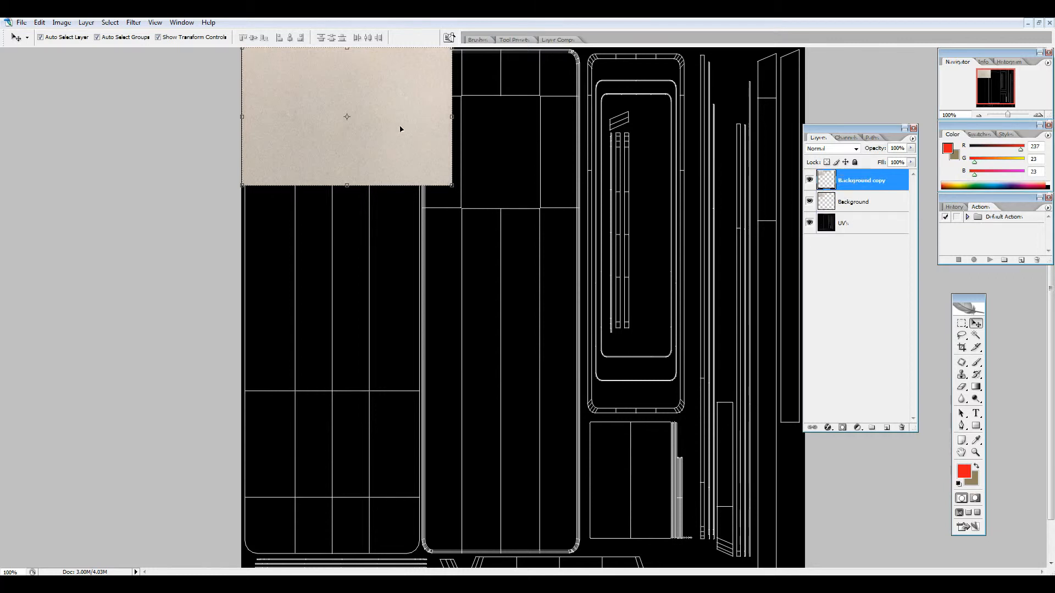
Duplicate the beige texture piece repeatedly and tile the copies edge to edge in three columns and four rows over the UV map.
{"action": "key", "text": "ctrl+t"}
{"action": "key", "text": "Escape"}
{"action": "left_click_drag", "start_coordinate": [372, 109], "coordinate": [381, 529]}
{"action": "key", "text": "ctrl+j"}
{"action": "key", "text": "ctrl+j"}
{"action": "key", "text": "ctrl+j"}
{"action": "key", "text": "ctrl+j"}
{"action": "key", "text": "ctrl+j"}
{"action": "key", "text": "ctrl+j"}
{"action": "key", "text": "ctrl+j"}
{"action": "key", "text": "ctrl+j"}
{"action": "key", "text": "ctrl+j"}
{"action": "left_click_drag", "start_coordinate": [399, 492], "coordinate": [806, 480]}
{"action": "key", "text": "ctrl+j"}
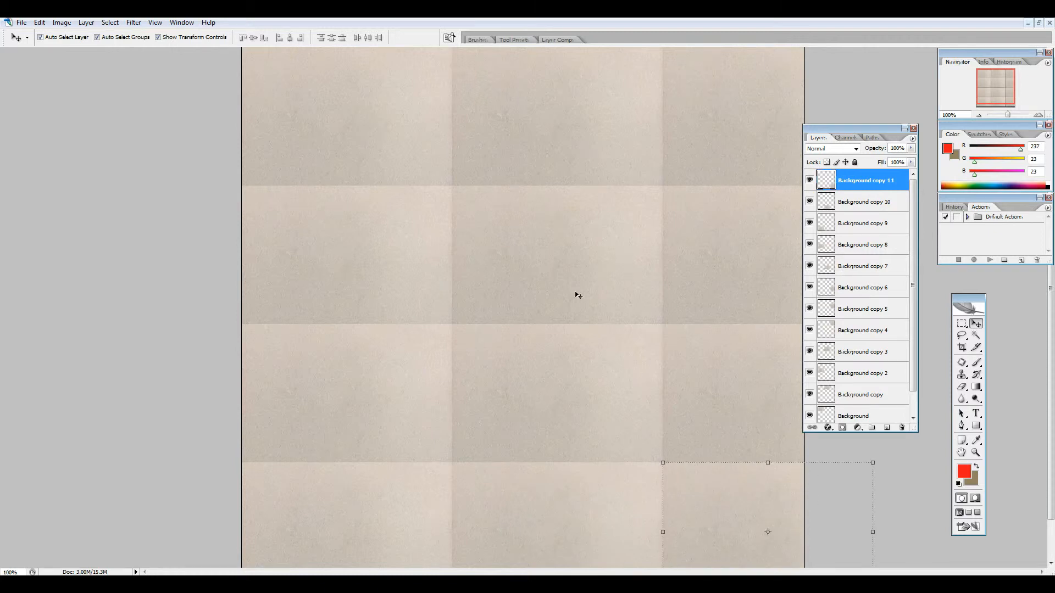
Hide the UV's layer and merge all visible texture tiles into a single layer.
{"action": "left_click_drag", "start_coordinate": [912, 216], "coordinate": [912, 242]}
{"action": "left_click", "coordinate": [809, 412]}
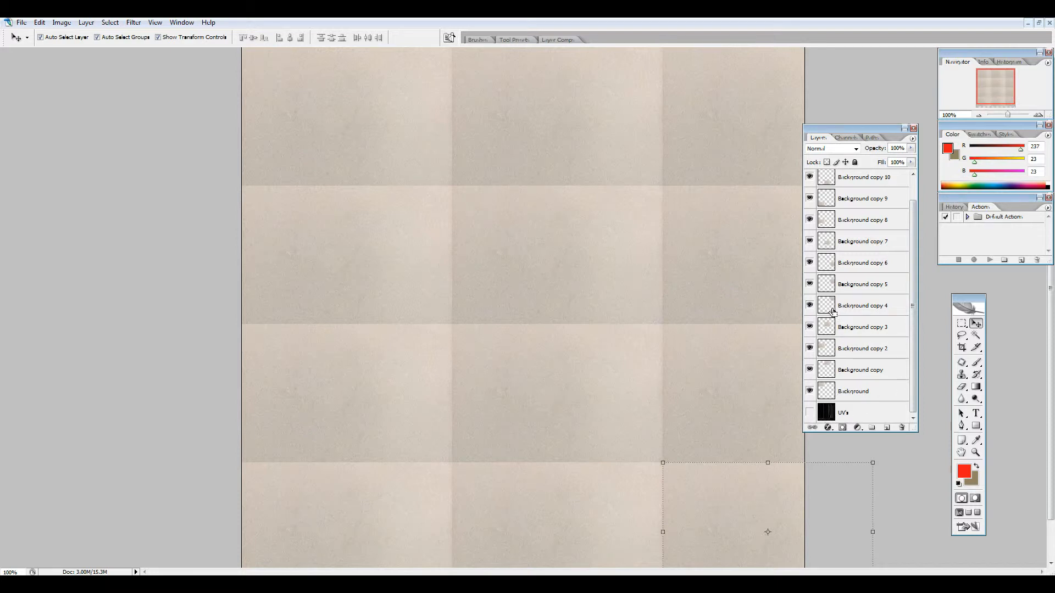
{"action": "key", "text": "ctrl+shift+e"}
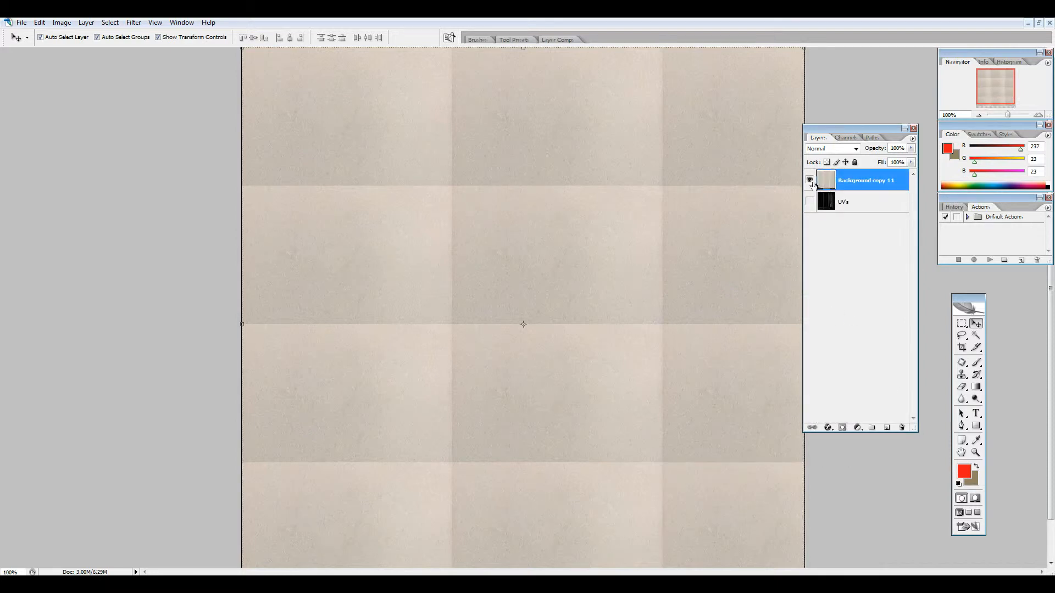
Show the UV's layer again and try a lower opacity on the merged texture layer before restoring it to 100%.
{"action": "left_click", "coordinate": [809, 181]}
{"action": "left_click", "coordinate": [809, 201]}
{"action": "left_click", "coordinate": [810, 201]}
{"action": "left_click", "coordinate": [911, 149]}
{"action": "left_click_drag", "start_coordinate": [911, 159], "coordinate": [889, 159]}
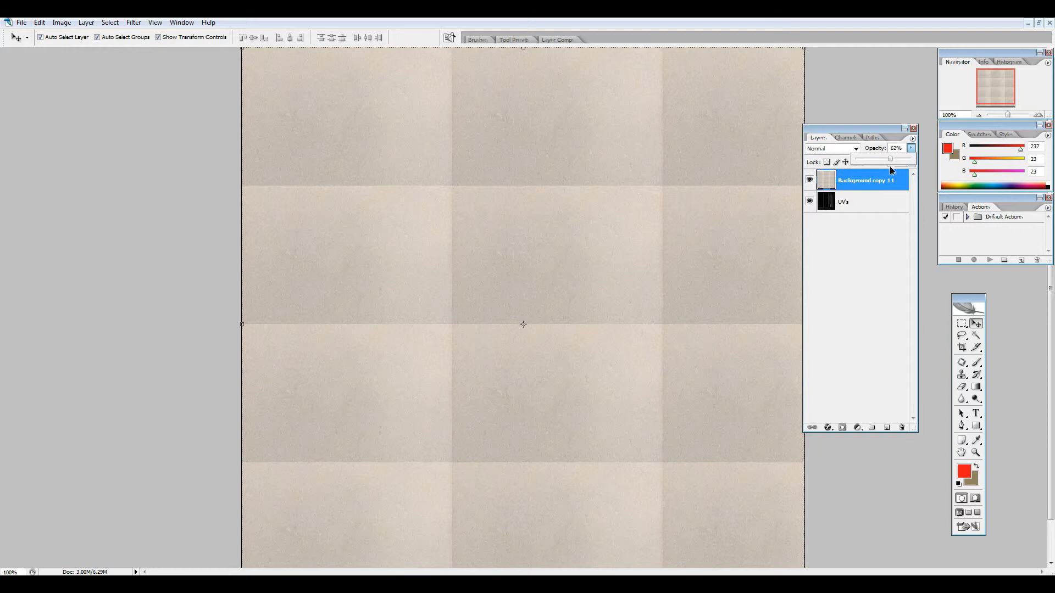
{"action": "left_click_drag", "start_coordinate": [889, 159], "coordinate": [911, 159]}
{"action": "key", "text": "e"}
{"action": "key", "text": "z"}
{"action": "right_click", "coordinate": [490, 155]}
{"action": "left_click", "coordinate": [501, 173]}
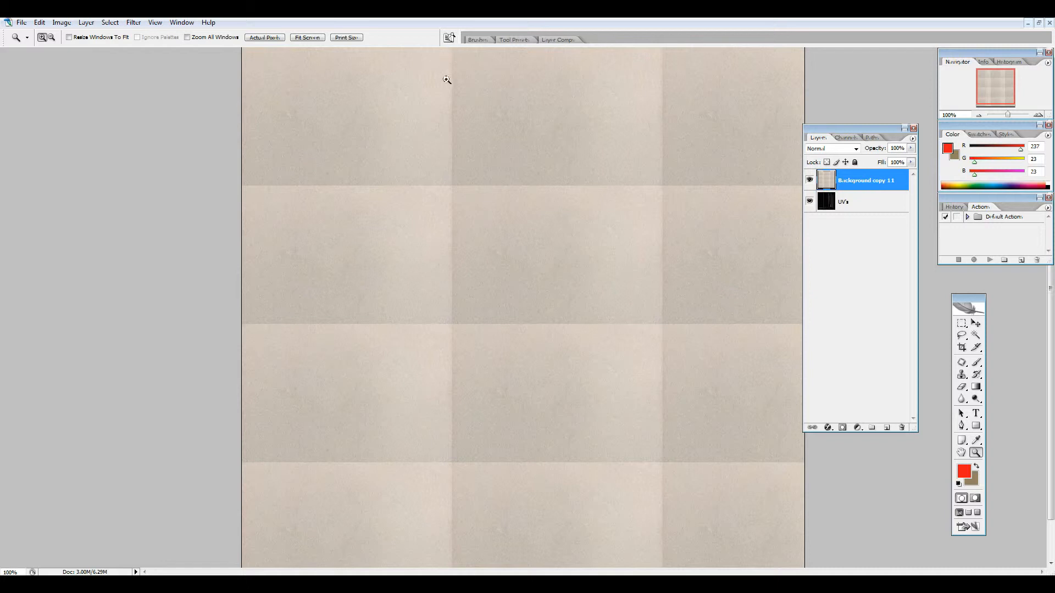
Blend the vertical seam between the first and second tile columns using the Healing Brush at a 35 px diameter.
{"action": "left_click", "coordinate": [961, 362]}
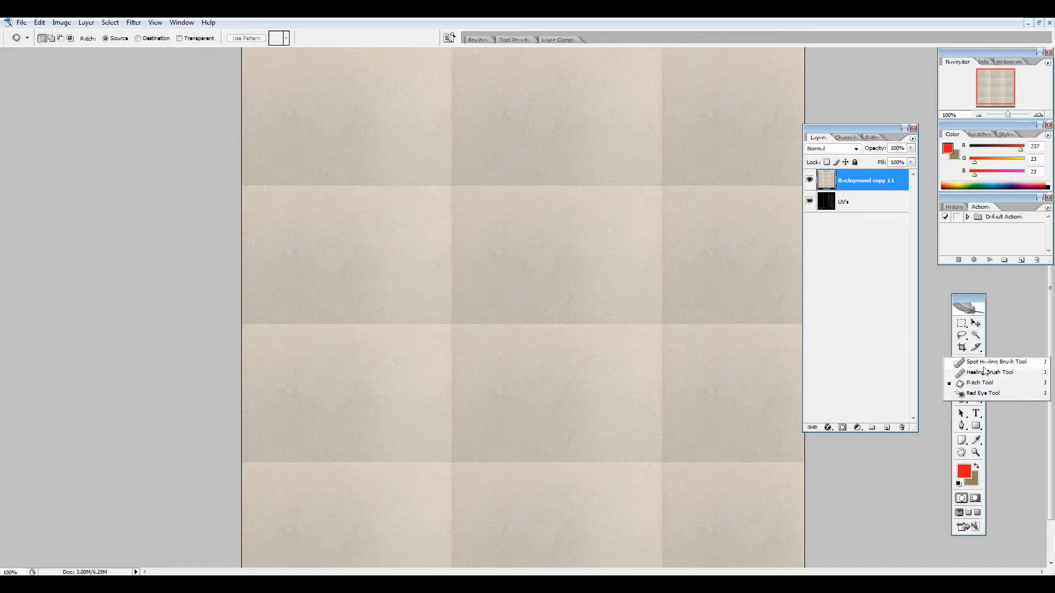
{"action": "left_click", "coordinate": [987, 372]}
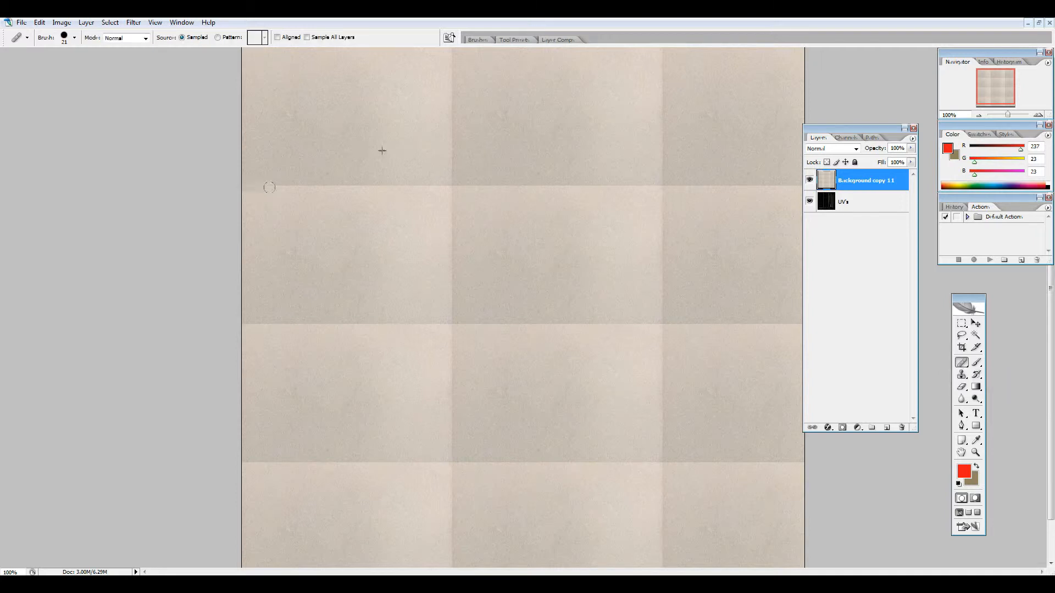
{"action": "left_click", "coordinate": [75, 37]}
{"action": "type", "text": "35"}
{"action": "key", "text": "Return"}
{"action": "left_click_drag", "start_coordinate": [245, 172], "coordinate": [444, 183]}
{"action": "mouse_move", "coordinate": [442, 291]}
{"action": "left_mouse_down"}
{"action": "mouse_move", "coordinate": [437, 244]}
{"action": "mouse_move", "coordinate": [452, 234]}
{"action": "mouse_move", "coordinate": [458, 200]}
{"action": "mouse_move", "coordinate": [447, 99]}
{"action": "left_mouse_up"}
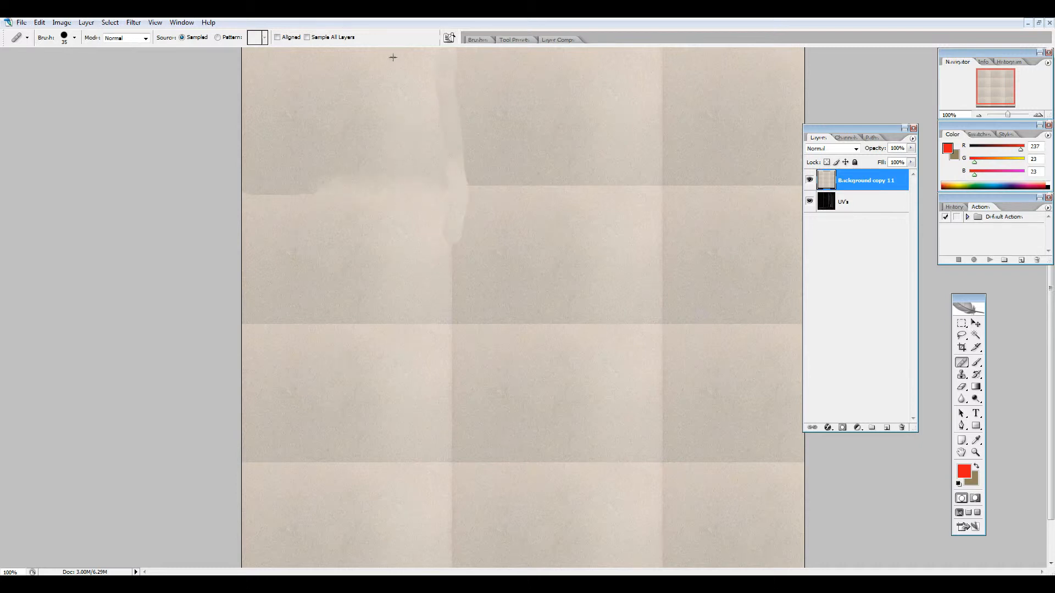
{"action": "mouse_move", "coordinate": [446, 217]}
{"action": "left_mouse_down"}
{"action": "mouse_move", "coordinate": [457, 293]}
{"action": "mouse_move", "coordinate": [451, 352]}
{"action": "left_mouse_up"}
{"action": "left_click_drag", "start_coordinate": [451, 253], "coordinate": [451, 547]}
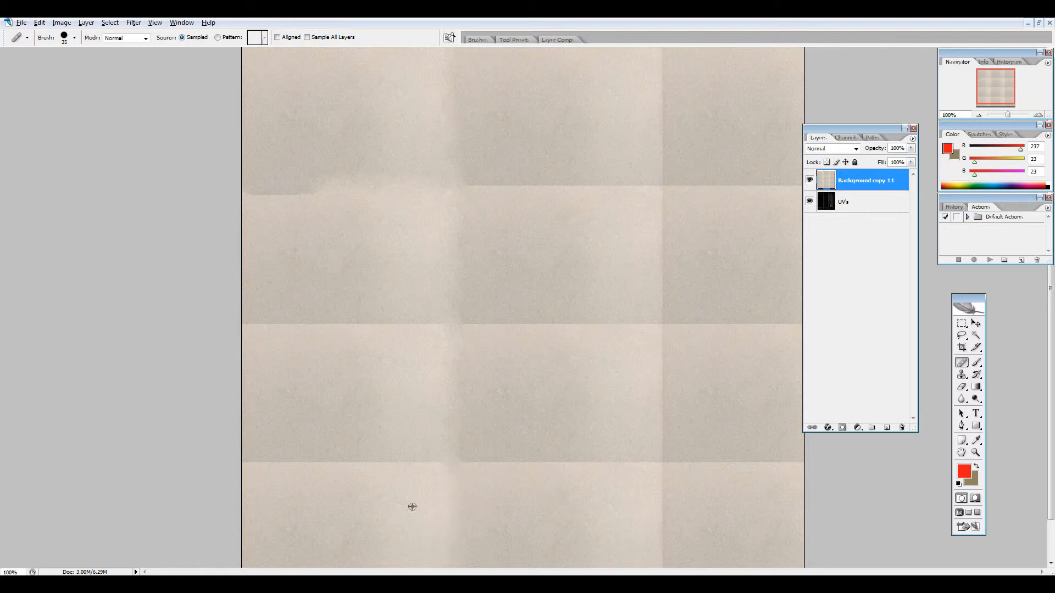
Heal the seams around the middle tiles, the upper horizontal seam and the seams beside the right column's middle rows.
{"action": "mouse_move", "coordinate": [465, 466]}
{"action": "left_mouse_down"}
{"action": "mouse_move", "coordinate": [660, 473]}
{"action": "mouse_move", "coordinate": [656, 313]}
{"action": "mouse_move", "coordinate": [642, 327]}
{"action": "mouse_move", "coordinate": [514, 329]}
{"action": "mouse_move", "coordinate": [236, 318]}
{"action": "left_mouse_up"}
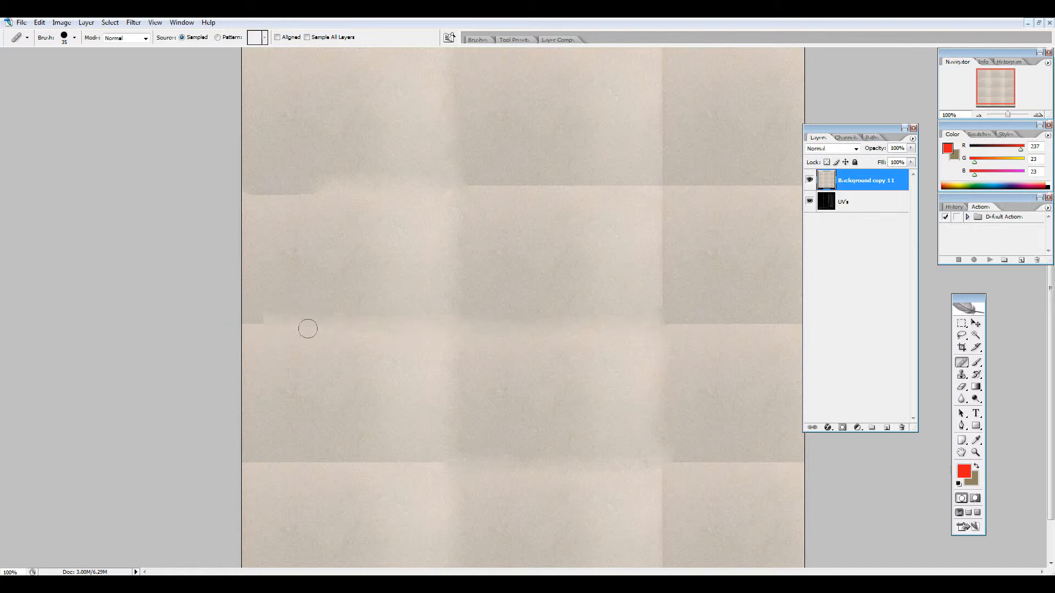
{"action": "left_click", "coordinate": [370, 234], "text": "alt"}
{"action": "left_click_drag", "start_coordinate": [330, 192], "coordinate": [237, 192]}
{"action": "mouse_move", "coordinate": [482, 185]}
{"action": "left_mouse_down"}
{"action": "mouse_move", "coordinate": [679, 186]}
{"action": "mouse_move", "coordinate": [659, 165]}
{"action": "mouse_move", "coordinate": [661, 331]}
{"action": "mouse_move", "coordinate": [791, 324]}
{"action": "left_mouse_up"}
{"action": "left_click", "coordinate": [635, 233], "text": "alt"}
Heal the remaining seams around the top and bottom tiles of the right column and the lower-left horizontal seam.
{"action": "left_click_drag", "start_coordinate": [646, 440], "coordinate": [653, 508]}
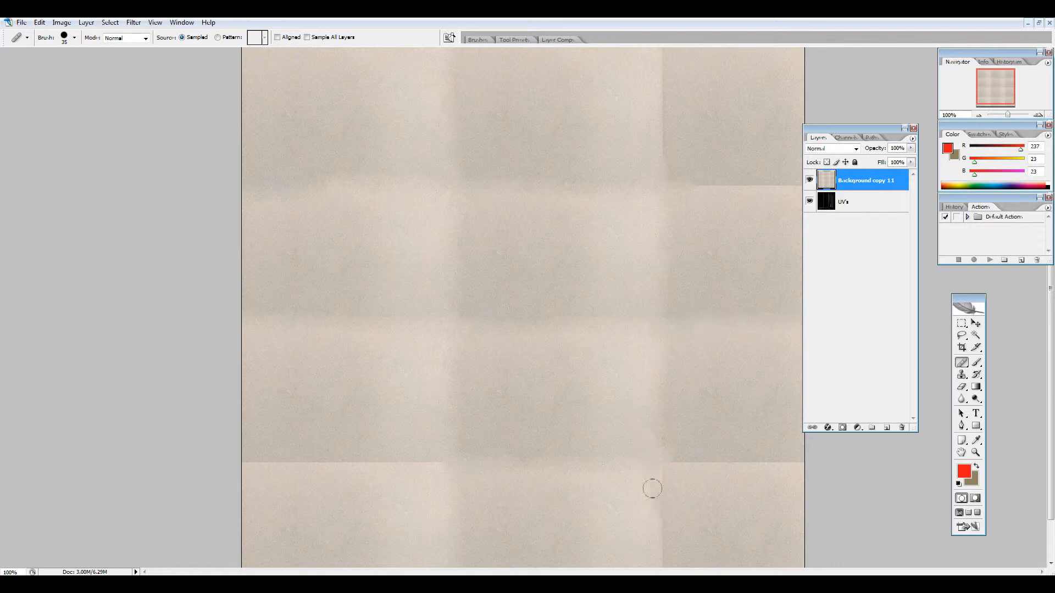
{"action": "left_click_drag", "start_coordinate": [672, 445], "coordinate": [662, 558]}
{"action": "left_click_drag", "start_coordinate": [658, 465], "coordinate": [817, 461]}
{"action": "left_click_drag", "start_coordinate": [648, 184], "coordinate": [799, 186]}
{"action": "left_click_drag", "start_coordinate": [664, 172], "coordinate": [663, 55]}
{"action": "left_click_drag", "start_coordinate": [454, 467], "coordinate": [239, 464]}
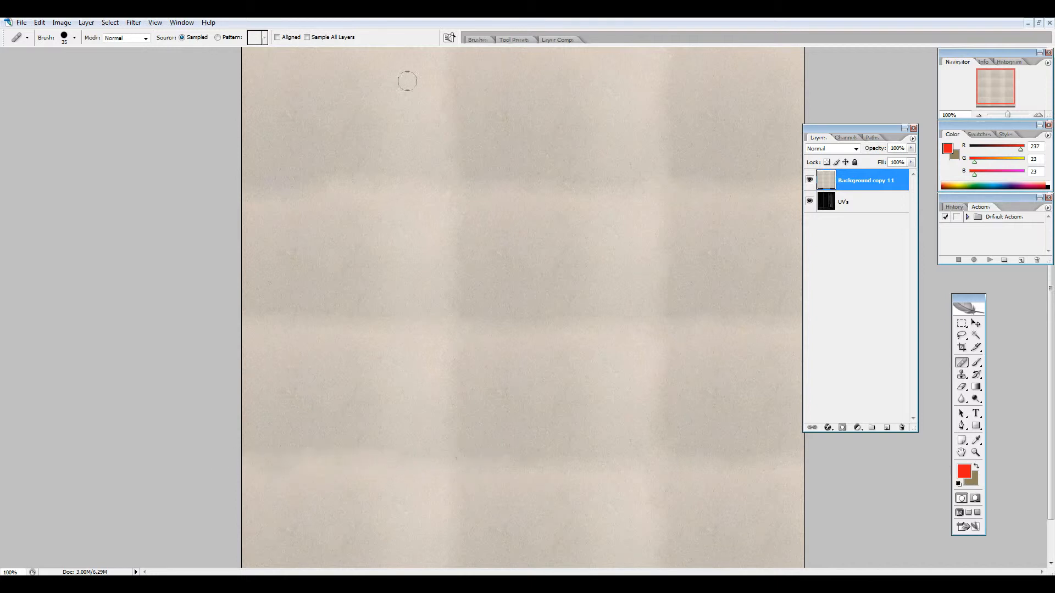
Set the Healing Brush diameter to 90 px and break up the tile pattern around the central seam intersections.
{"action": "left_click", "coordinate": [75, 38]}
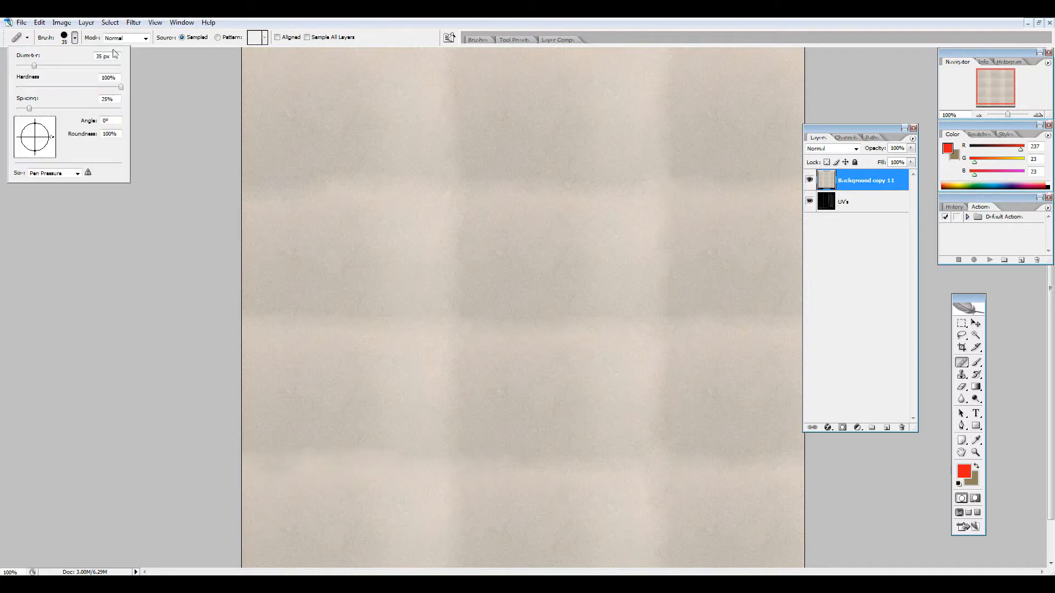
{"action": "type", "text": "90"}
{"action": "key", "text": "Return"}
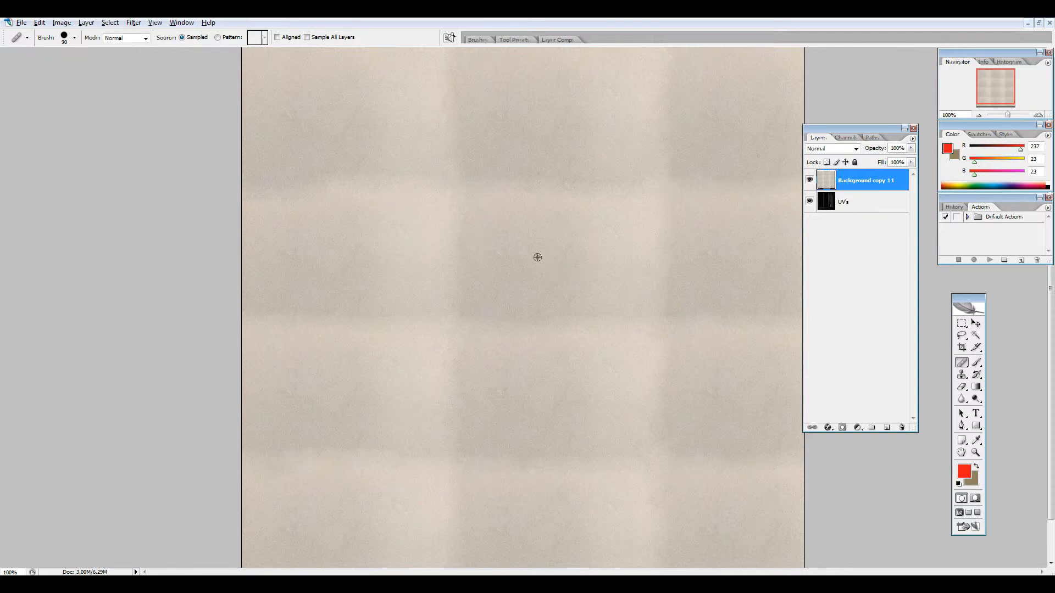
{"action": "mouse_move", "coordinate": [495, 208]}
{"action": "left_mouse_down"}
{"action": "mouse_move", "coordinate": [440, 196]}
{"action": "mouse_move", "coordinate": [437, 238]}
{"action": "left_mouse_up"}
{"action": "left_click_drag", "start_coordinate": [434, 352], "coordinate": [491, 420]}
{"action": "left_click_drag", "start_coordinate": [433, 496], "coordinate": [466, 464]}
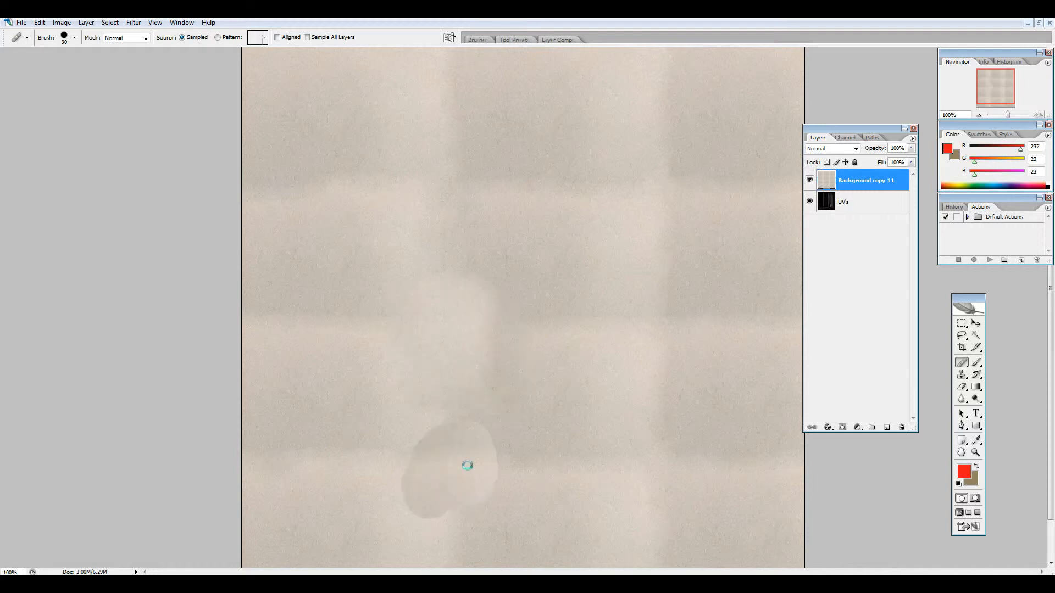
{"action": "left_click_drag", "start_coordinate": [671, 325], "coordinate": [640, 341]}
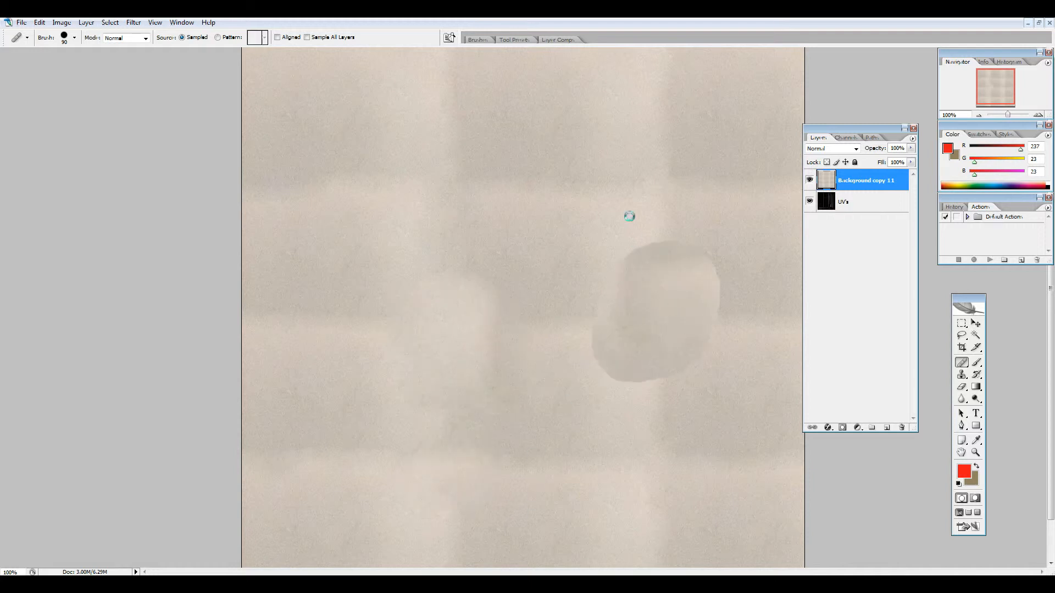
{"action": "left_click_drag", "start_coordinate": [654, 172], "coordinate": [602, 222]}
{"action": "left_click", "coordinate": [489, 226], "text": "alt"}
{"action": "mouse_move", "coordinate": [425, 186]}
{"action": "left_mouse_down"}
{"action": "mouse_move", "coordinate": [428, 170]}
{"action": "mouse_move", "coordinate": [489, 196]}
{"action": "left_mouse_up"}
Resample clean texture and heal the uneven patches in the upper middle and along the lower horizontal seam.
{"action": "left_click", "coordinate": [546, 118], "text": "alt"}
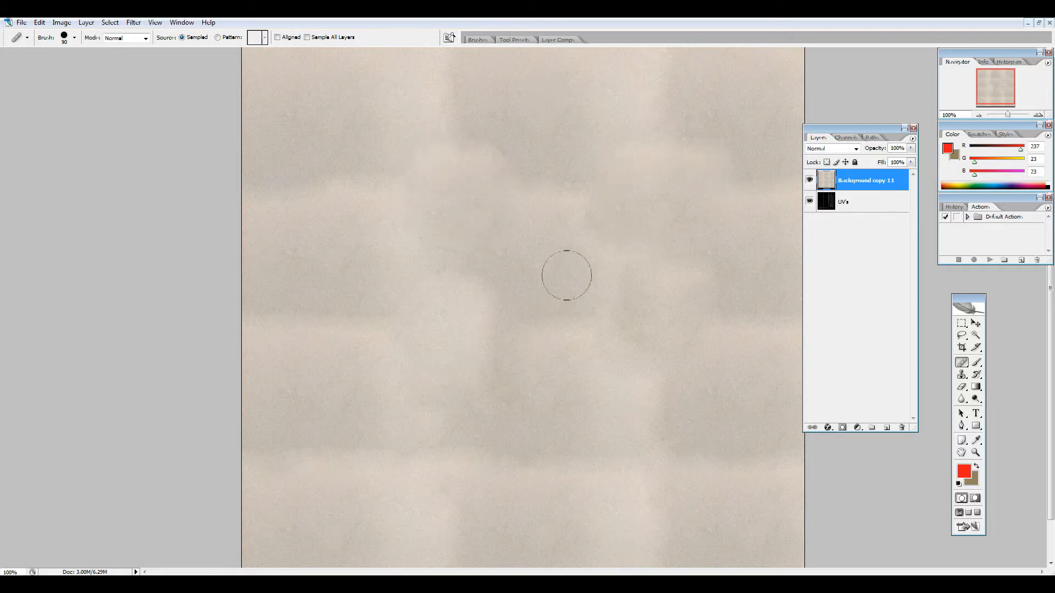
{"action": "left_click_drag", "start_coordinate": [535, 164], "coordinate": [591, 205]}
{"action": "mouse_move", "coordinate": [654, 445]}
{"action": "left_mouse_down"}
{"action": "mouse_move", "coordinate": [661, 459]}
{"action": "mouse_move", "coordinate": [601, 488]}
{"action": "left_mouse_up"}
{"action": "left_click", "coordinate": [480, 431], "text": "alt"}
{"action": "left_click_drag", "start_coordinate": [484, 503], "coordinate": [471, 466]}
{"action": "left_click", "coordinate": [383, 374], "text": "alt"}
{"action": "mouse_move", "coordinate": [300, 482]}
{"action": "left_mouse_down"}
{"action": "mouse_move", "coordinate": [305, 454]}
{"action": "mouse_move", "coordinate": [384, 472]}
{"action": "left_mouse_up"}
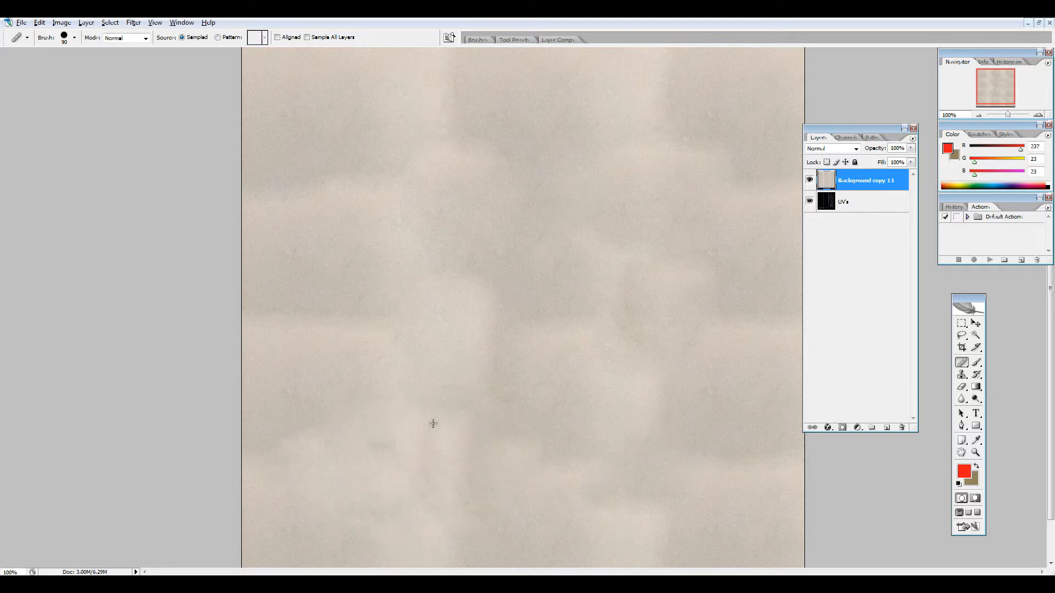
Even out the light and dark patches in the texture's upper right, centre and lower middle with the Healing Brush.
{"action": "left_click_drag", "start_coordinate": [691, 131], "coordinate": [667, 94]}
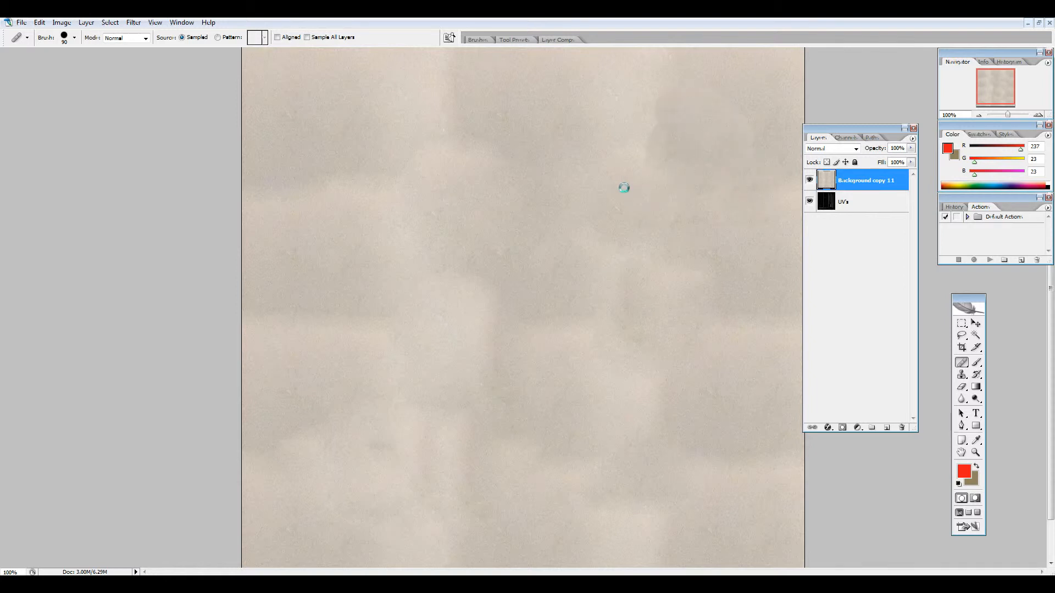
{"action": "mouse_move", "coordinate": [626, 324]}
{"action": "left_mouse_down"}
{"action": "mouse_move", "coordinate": [573, 321]}
{"action": "mouse_move", "coordinate": [531, 374]}
{"action": "left_mouse_up"}
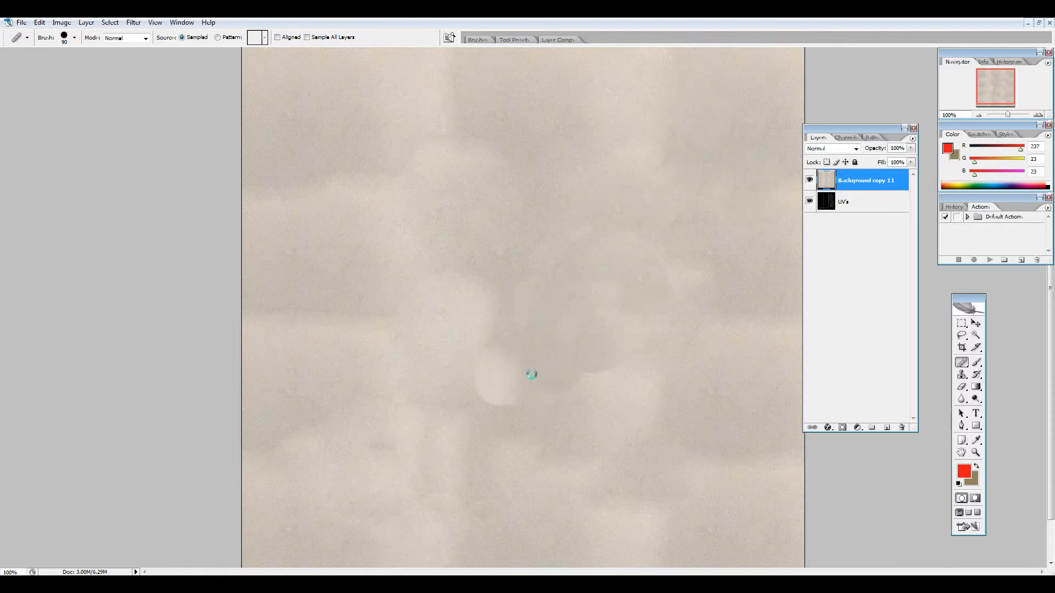
{"action": "left_click", "coordinate": [589, 332], "text": "alt"}
{"action": "left_click_drag", "start_coordinate": [597, 386], "coordinate": [574, 429]}
{"action": "left_click", "coordinate": [480, 281], "text": "alt"}
{"action": "mouse_move", "coordinate": [522, 459]}
{"action": "left_mouse_down"}
{"action": "mouse_move", "coordinate": [570, 507]}
{"action": "mouse_move", "coordinate": [599, 499]}
{"action": "left_mouse_up"}
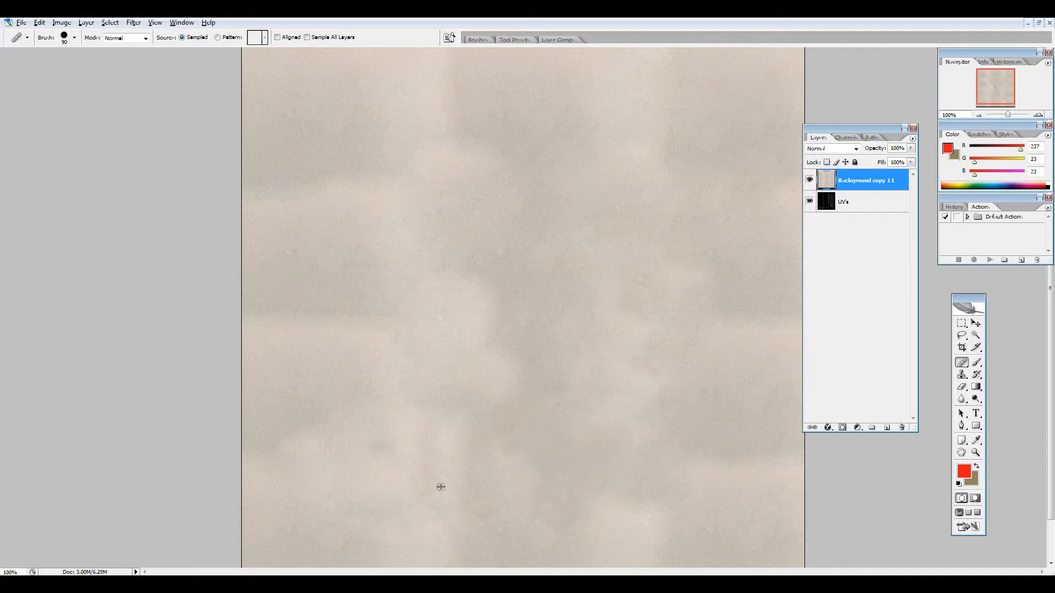
Resample the texture and heal the remaining blotches in the lower half and along the upper part of the first column's edge.
{"action": "left_click", "coordinate": [501, 380], "text": "alt"}
{"action": "mouse_move", "coordinate": [449, 512]}
{"action": "left_mouse_down"}
{"action": "mouse_move", "coordinate": [405, 518]}
{"action": "mouse_move", "coordinate": [417, 388]}
{"action": "left_mouse_up"}
{"action": "left_click", "coordinate": [481, 147], "text": "alt"}
{"action": "left_click_drag", "start_coordinate": [454, 142], "coordinate": [454, 142]}
{"action": "mouse_move", "coordinate": [687, 508]}
{"action": "left_mouse_down"}
{"action": "mouse_move", "coordinate": [604, 499]}
{"action": "mouse_move", "coordinate": [565, 444]}
{"action": "left_mouse_up"}
{"action": "left_click", "coordinate": [573, 376], "text": "alt"}
{"action": "left_click_drag", "start_coordinate": [513, 478], "coordinate": [486, 393]}
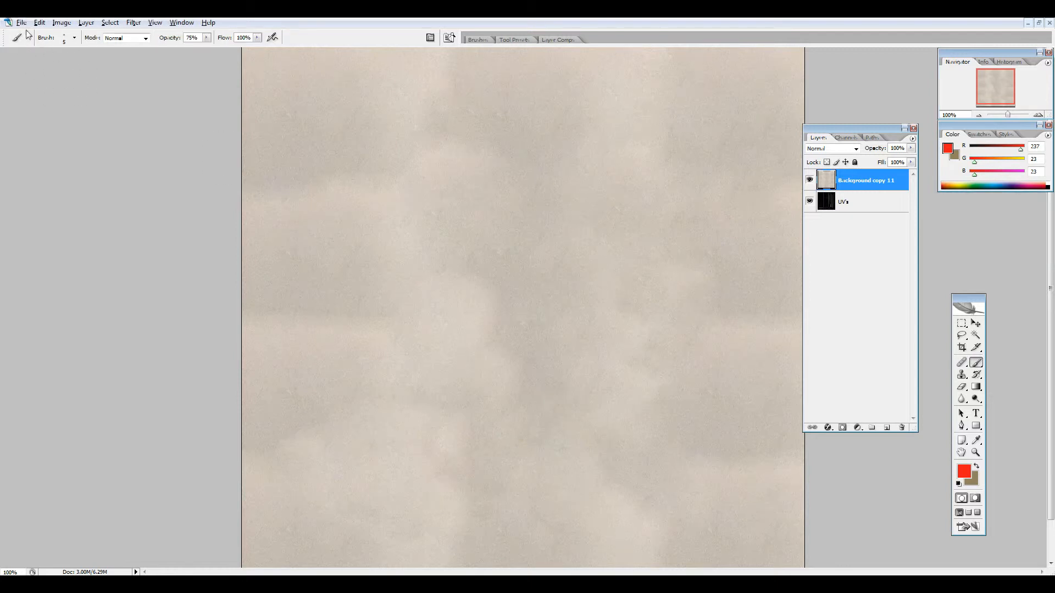
Save the texture as a layered Photoshop file under its existing name, overwriting the old file with Maximize compatibility enabled.
{"action": "left_click", "coordinate": [21, 23]}
{"action": "left_click", "coordinate": [49, 142]}
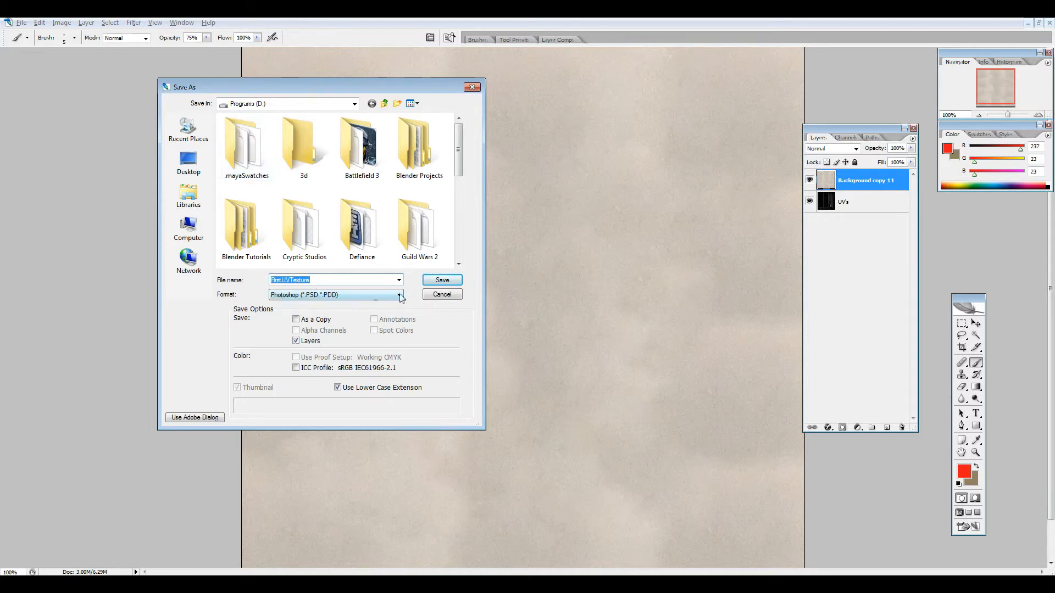
{"action": "left_click", "coordinate": [442, 280]}
{"action": "left_click", "coordinate": [555, 298]}
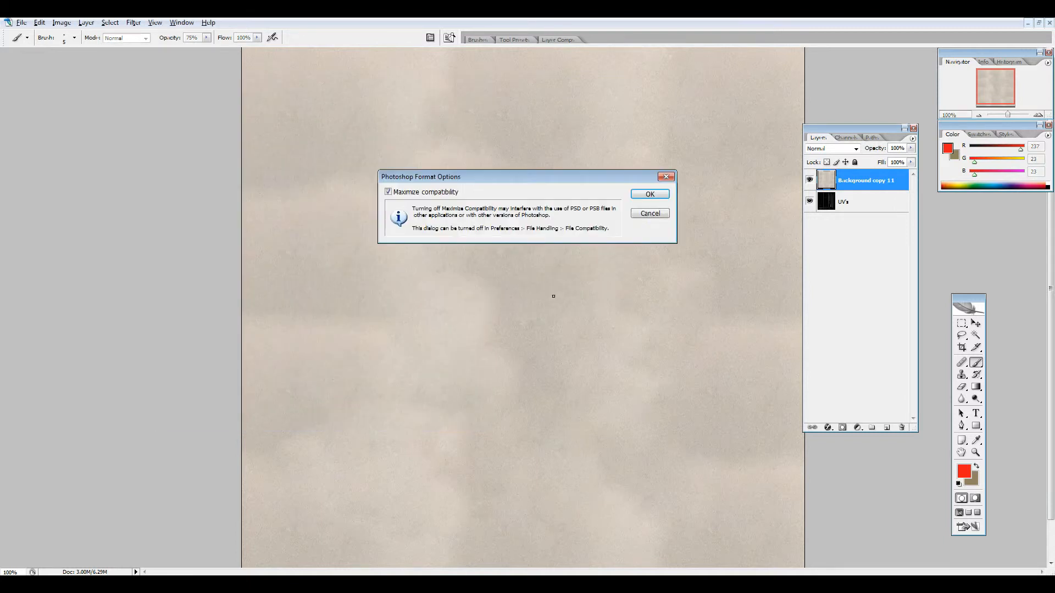
{"action": "left_click", "coordinate": [653, 195]}
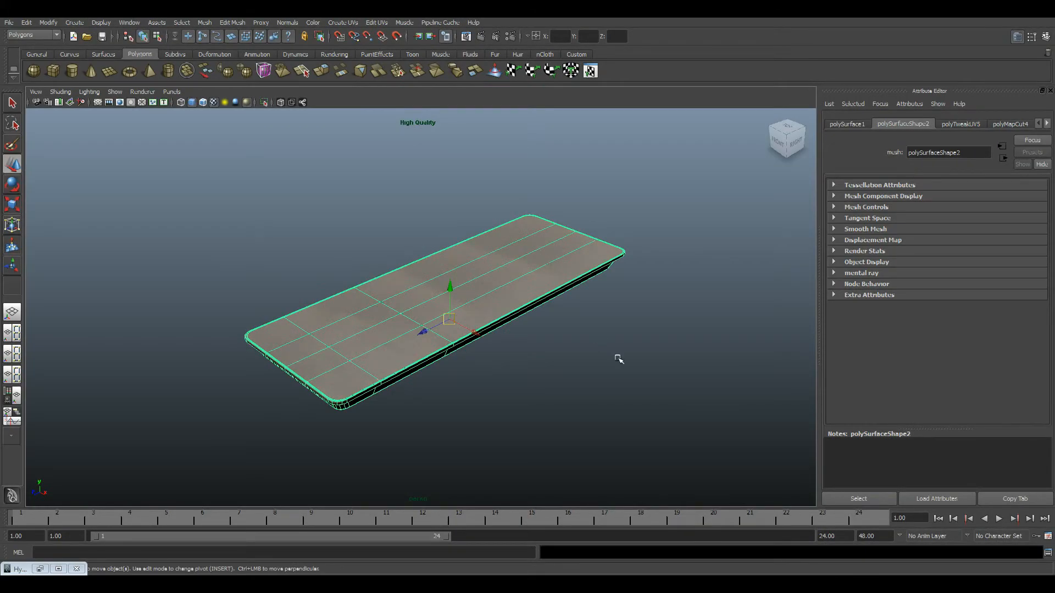
Examine the updated texture on the remote model in Maya from several angles.
{"action": "left_click", "coordinate": [617, 358]}
{"action": "left_click_drag", "start_coordinate": [617, 358], "coordinate": [509, 323]}
{"action": "left_click_drag", "start_coordinate": [509, 323], "coordinate": [443, 285]}
{"action": "left_click", "coordinate": [442, 285]}
{"action": "left_click", "coordinate": [615, 358]}
{"action": "left_click_drag", "start_coordinate": [615, 358], "coordinate": [381, 216]}
Add a point light near the remote and preview the textured model with scene lighting.
{"action": "left_click", "coordinate": [334, 54]}
{"action": "left_click", "coordinate": [70, 71]}
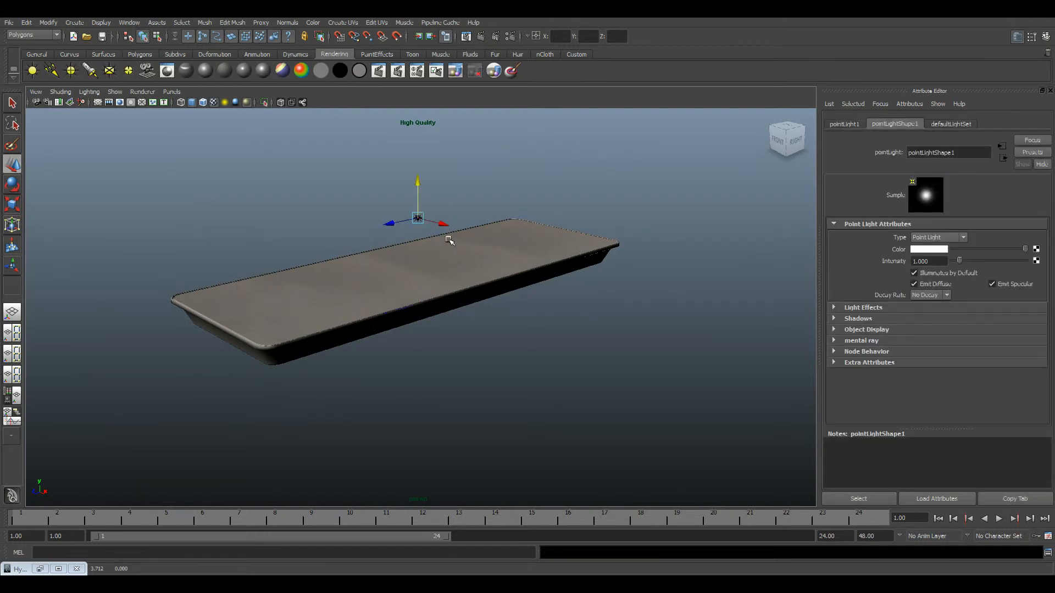
{"action": "key", "text": "7"}
{"action": "left_click_drag", "start_coordinate": [444, 224], "coordinate": [745, 451]}
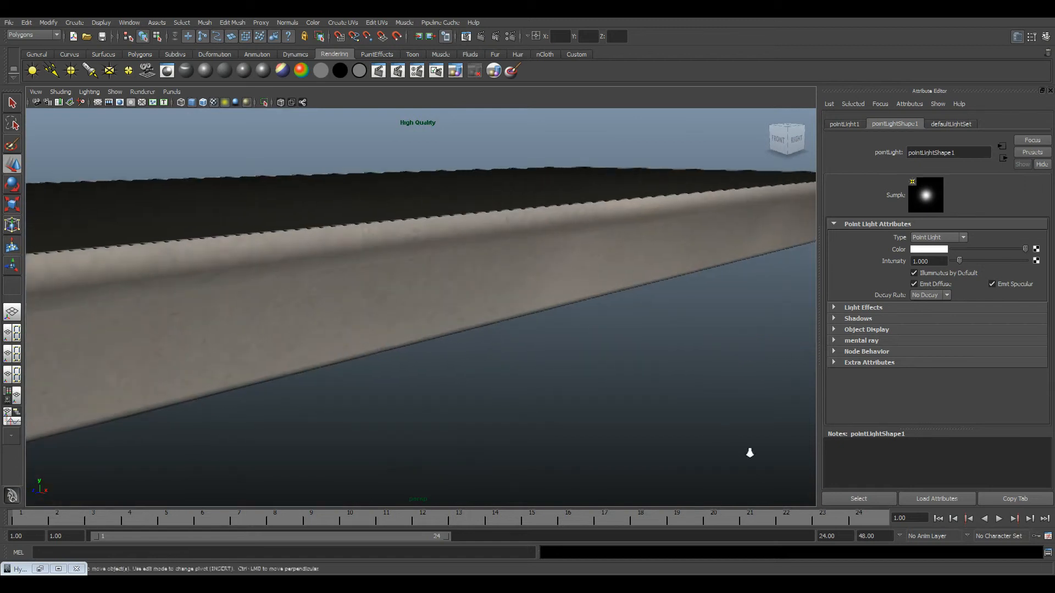
Delete the point light and return to the unlit textured display to inspect the remote's top surface.
{"action": "key", "text": "a"}
{"action": "left_click_drag", "start_coordinate": [641, 285], "coordinate": [501, 147]}
{"action": "left_click_drag", "start_coordinate": [462, 308], "coordinate": [367, 268]}
{"action": "key", "text": "Delete"}
{"action": "key", "text": "6"}
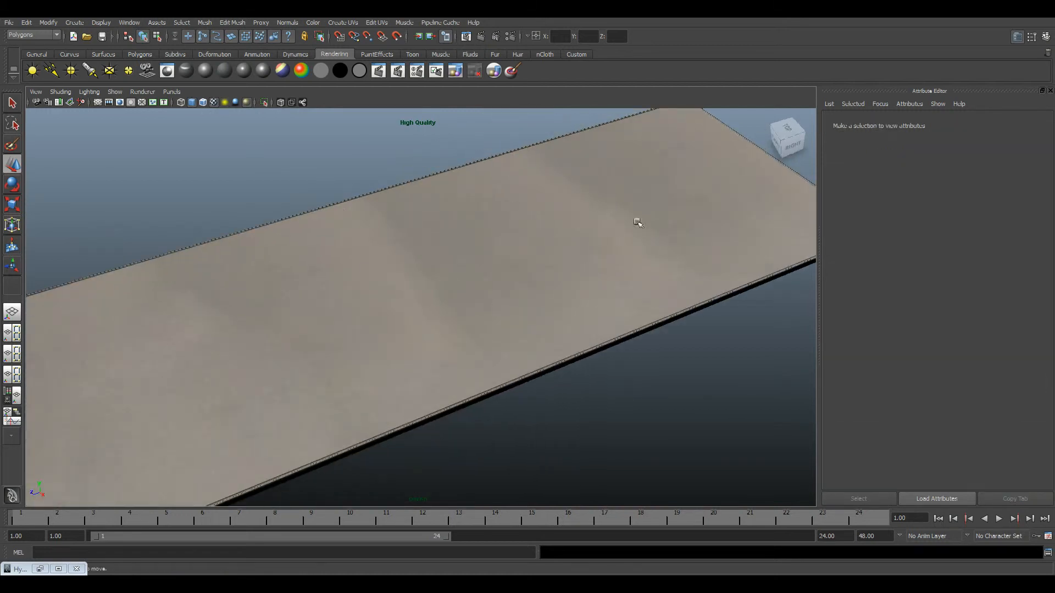
{"action": "left_click_drag", "start_coordinate": [638, 223], "coordinate": [388, 242]}
Switch to Photoshop and lower the merged texture layer's opacity to 64% over the UV layout.
{"action": "key", "text": "alt+Tab"}
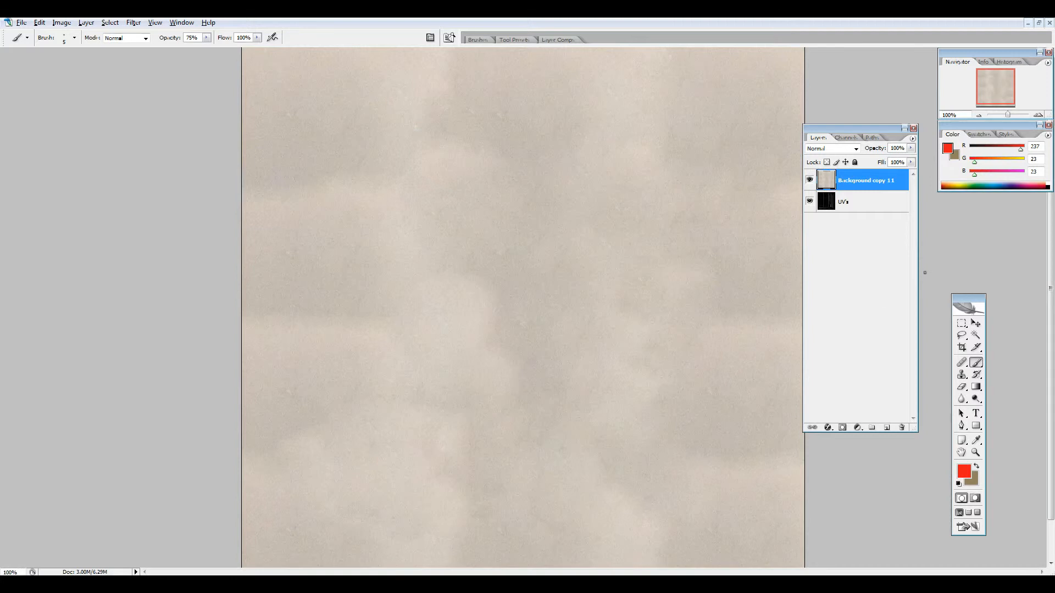
{"action": "left_click", "coordinate": [911, 148]}
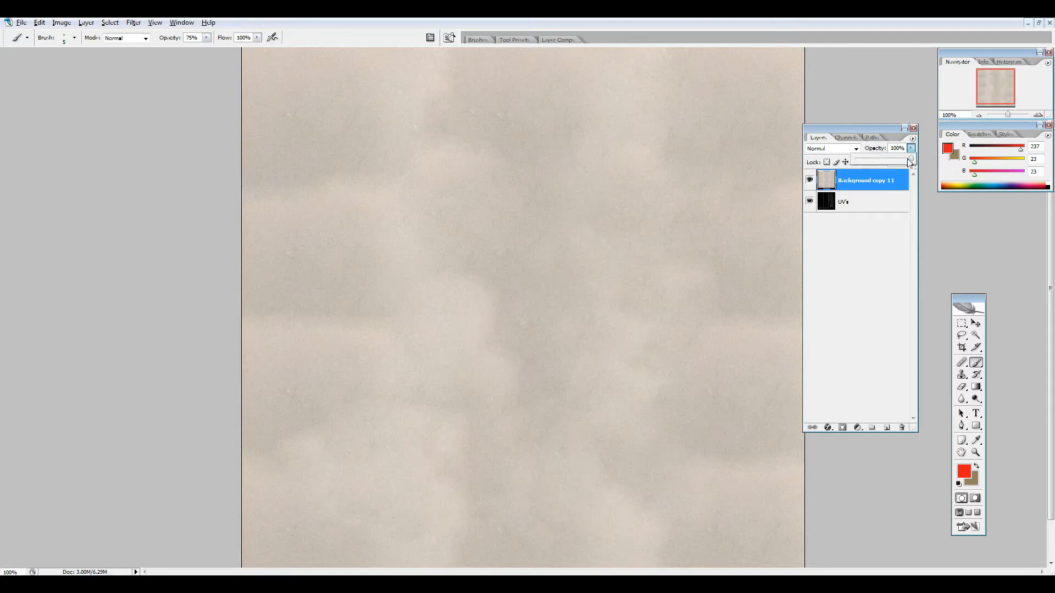
{"action": "left_click_drag", "start_coordinate": [904, 166], "coordinate": [893, 171]}
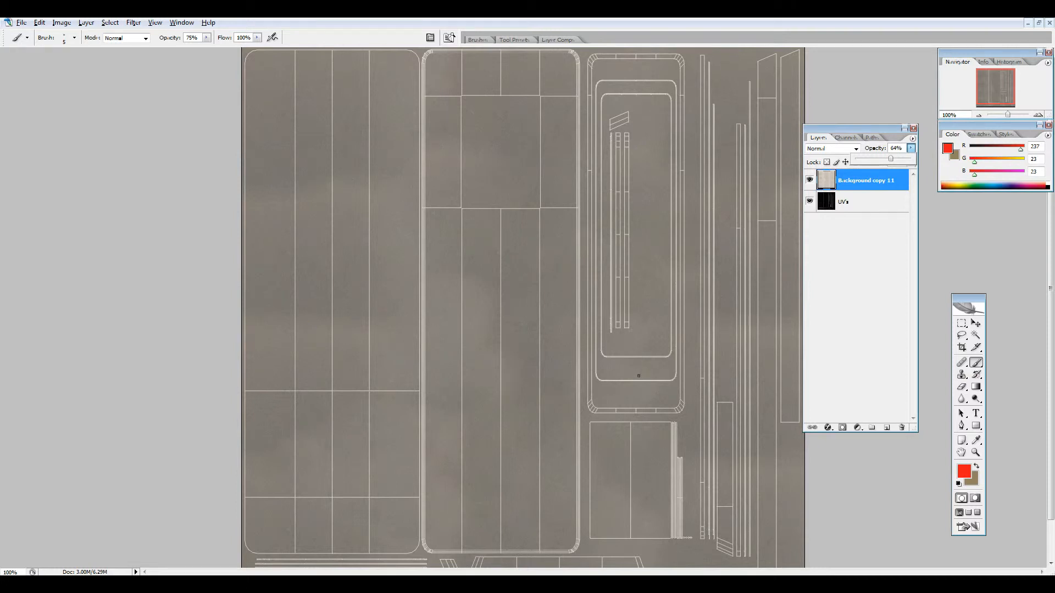
Smooth the blotchy patches on Background copy 11 over the two large UV panels with the Healing Brush, sampling clean areas.
{"action": "right_click", "coordinate": [977, 363]}
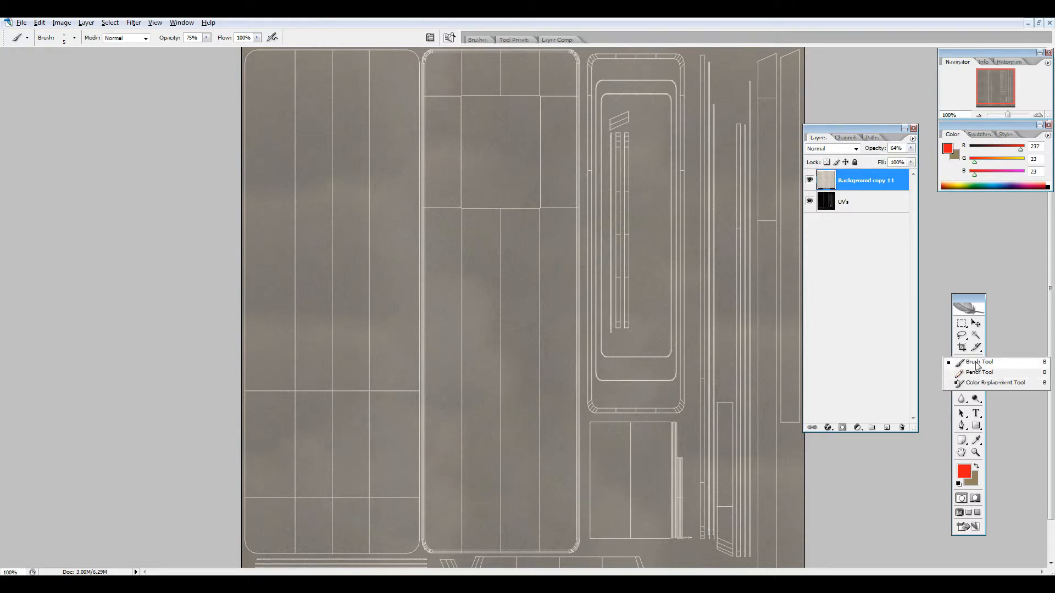
{"action": "left_click", "coordinate": [978, 361]}
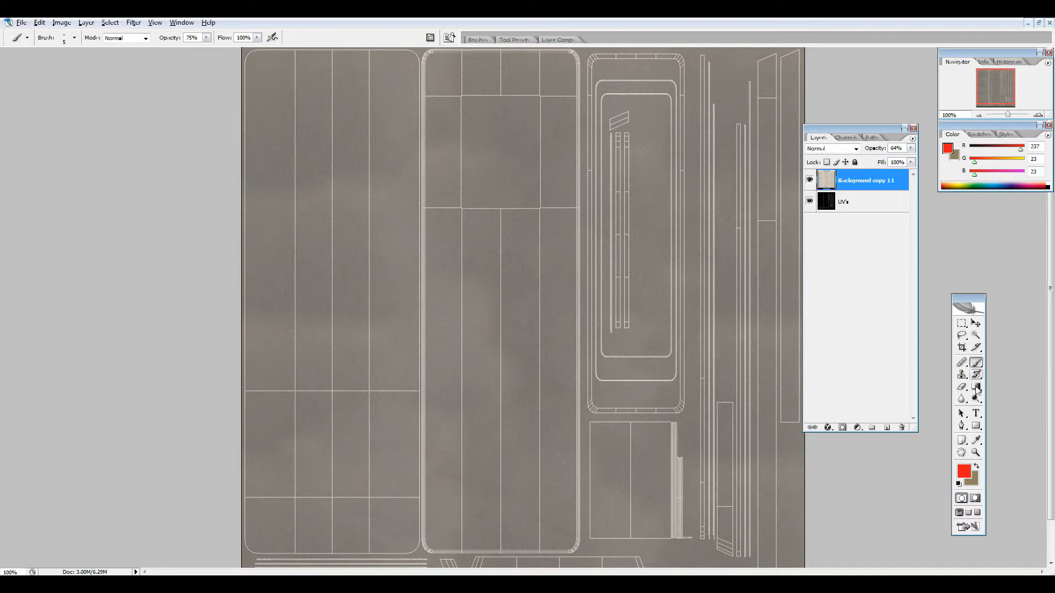
{"action": "right_click", "coordinate": [961, 364]}
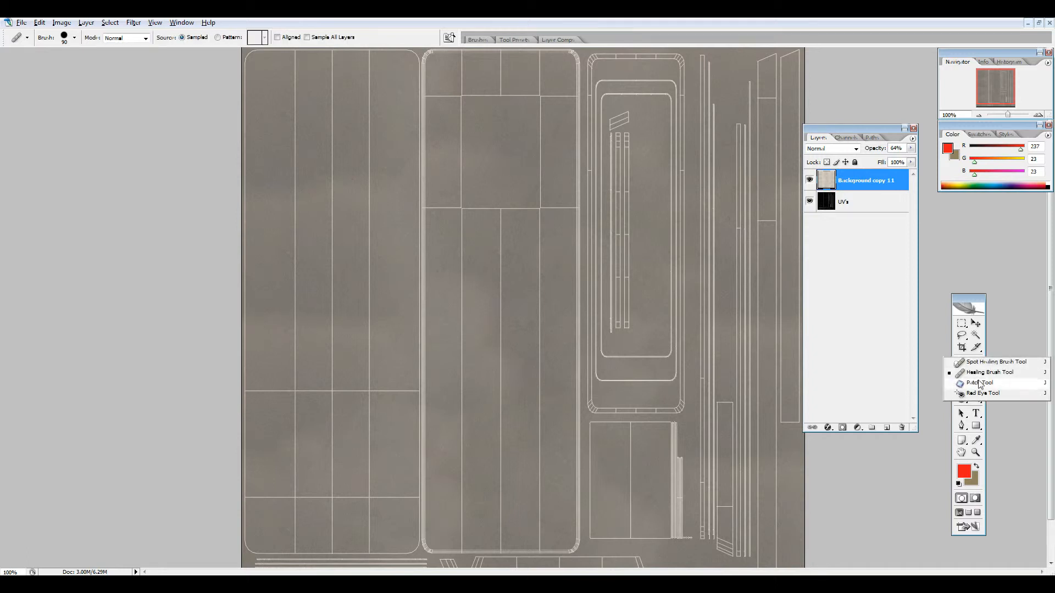
{"action": "left_click", "coordinate": [984, 374]}
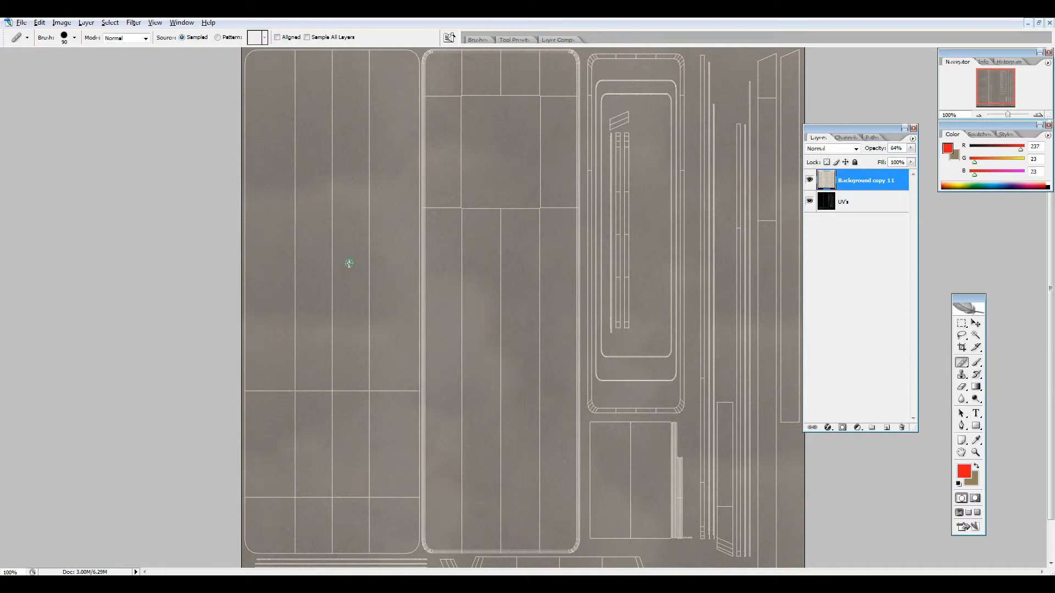
{"action": "left_click_drag", "start_coordinate": [356, 319], "coordinate": [430, 321]}
{"action": "left_click", "coordinate": [513, 425], "text": "alt"}
{"action": "mouse_move", "coordinate": [275, 439]}
{"action": "left_mouse_down"}
{"action": "mouse_move", "coordinate": [390, 439]}
{"action": "mouse_move", "coordinate": [373, 468]}
{"action": "left_mouse_up"}
{"action": "left_click_drag", "start_coordinate": [376, 208], "coordinate": [431, 170]}
{"action": "left_click", "coordinate": [472, 138], "text": "alt"}
{"action": "mouse_move", "coordinate": [387, 102]}
{"action": "left_mouse_down"}
{"action": "mouse_move", "coordinate": [379, 100]}
{"action": "mouse_move", "coordinate": [417, 102]}
{"action": "left_mouse_up"}
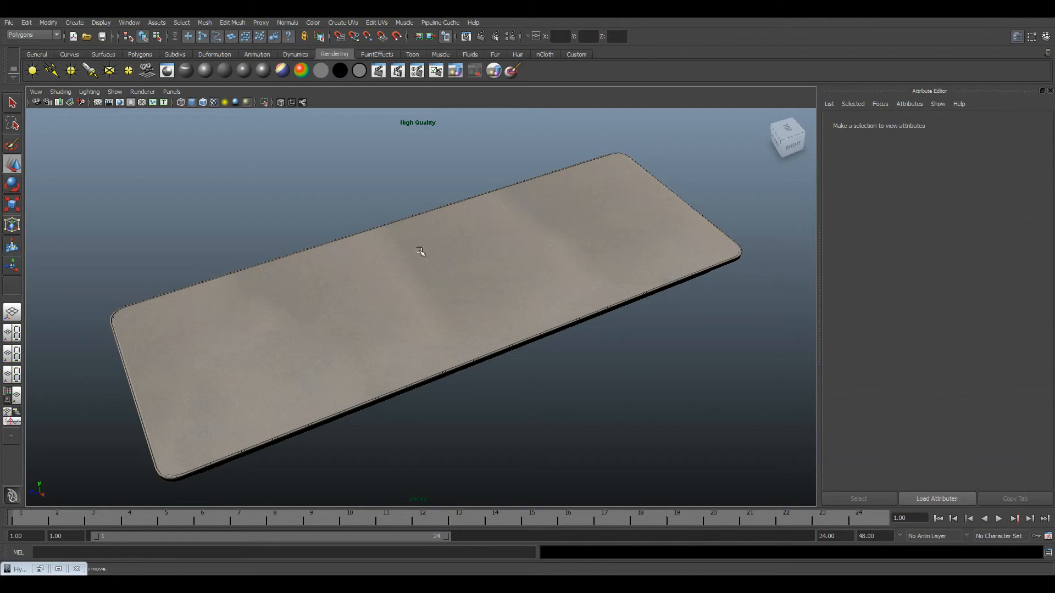
Switch to Maya, select the file1 texture node in Hypershade and reload FirstUVTexture.psd on the remote model.
{"action": "left_click", "coordinate": [401, 279]}
{"action": "key", "text": "ctrl+a"}
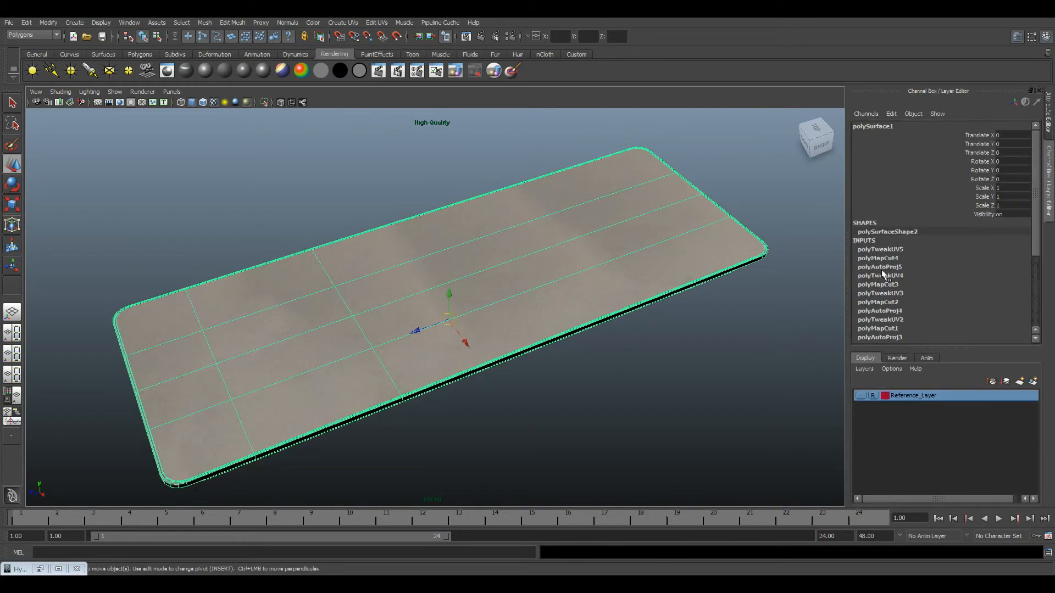
{"action": "key", "text": "ctrl+a"}
{"action": "left_click", "coordinate": [129, 23]}
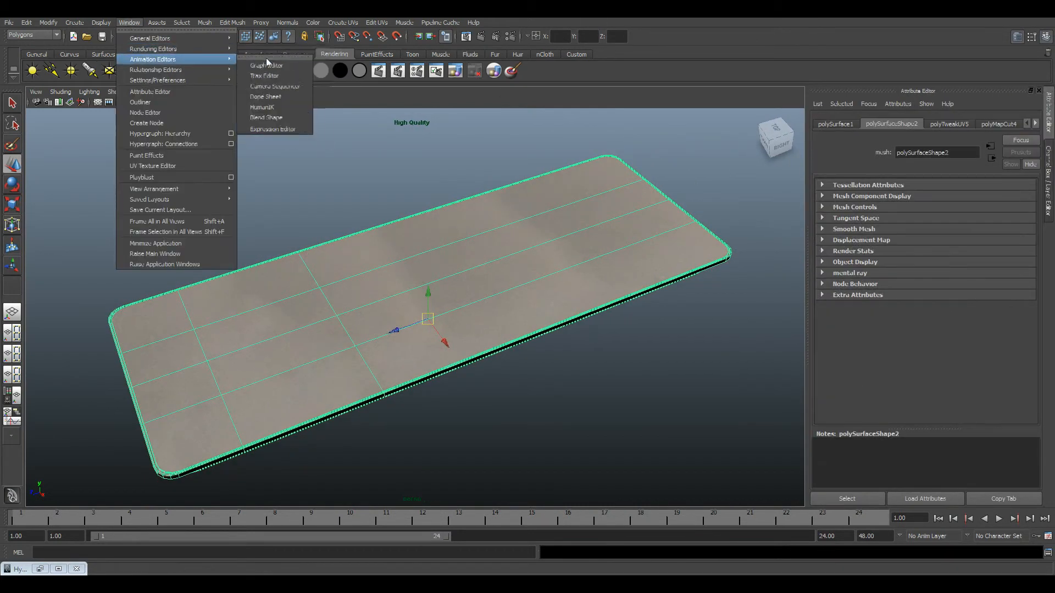
{"action": "mouse_move", "coordinate": [165, 49]}
{"action": "left_click", "coordinate": [266, 75]}
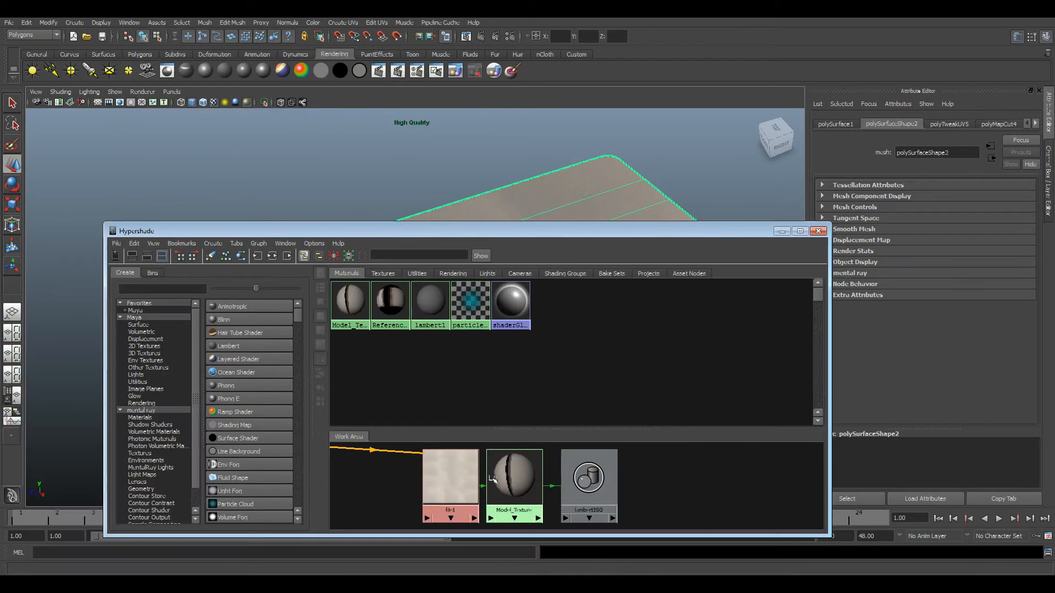
{"action": "left_click", "coordinate": [451, 475]}
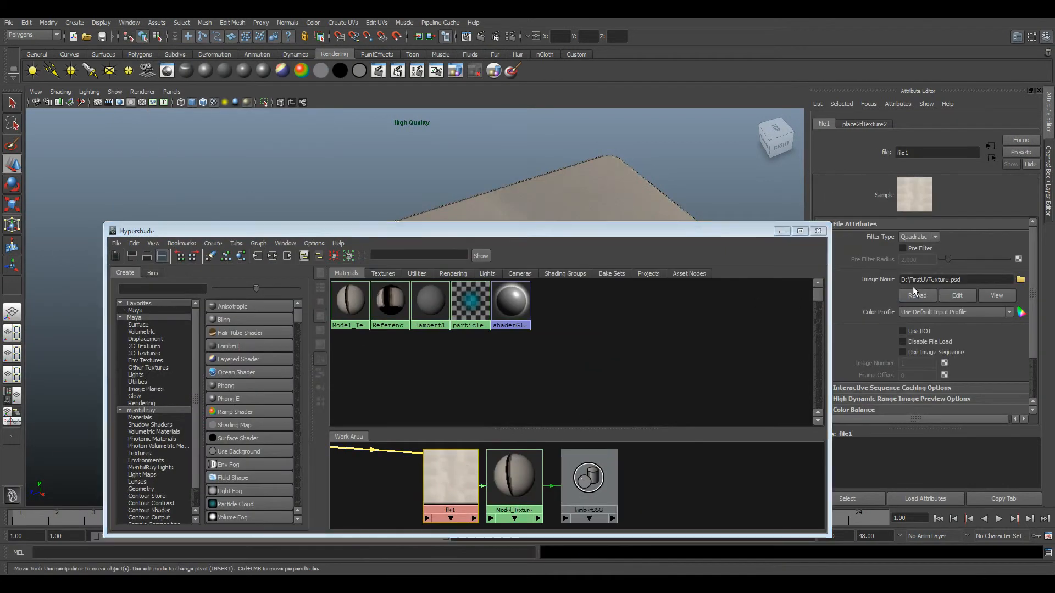
{"action": "left_click", "coordinate": [782, 231]}
{"action": "left_click_drag", "start_coordinate": [508, 258], "coordinate": [574, 355]}
Switch to Photoshop, hide the UVs layer and restore Background copy 11 to 100% opacity.
{"action": "key", "text": "alt+Tab"}
{"action": "left_click", "coordinate": [809, 180]}
{"action": "left_click", "coordinate": [810, 181]}
{"action": "left_click", "coordinate": [825, 201]}
{"action": "left_click", "coordinate": [810, 202]}
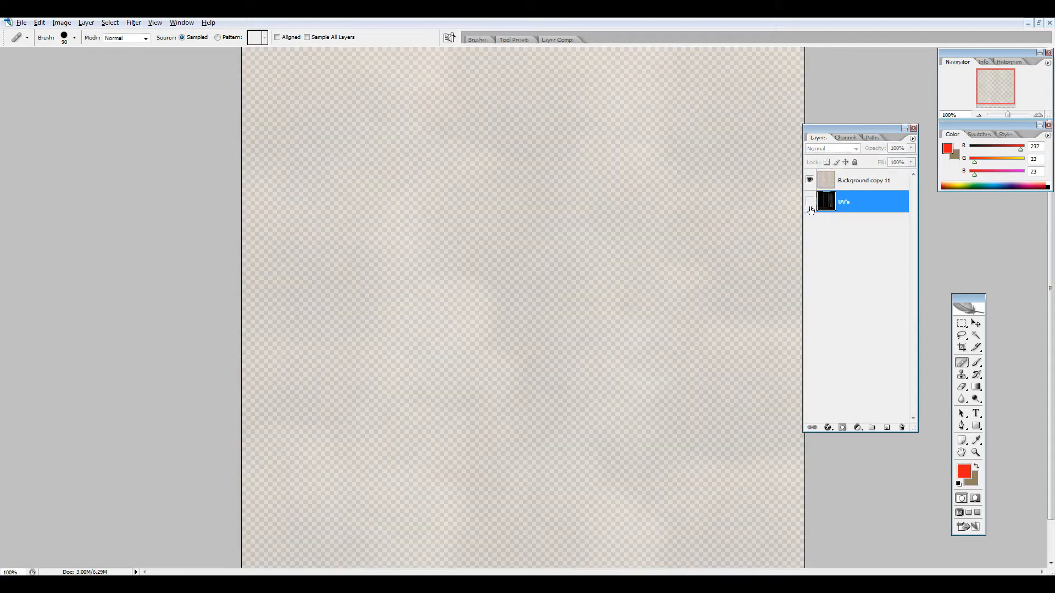
{"action": "left_click", "coordinate": [865, 182]}
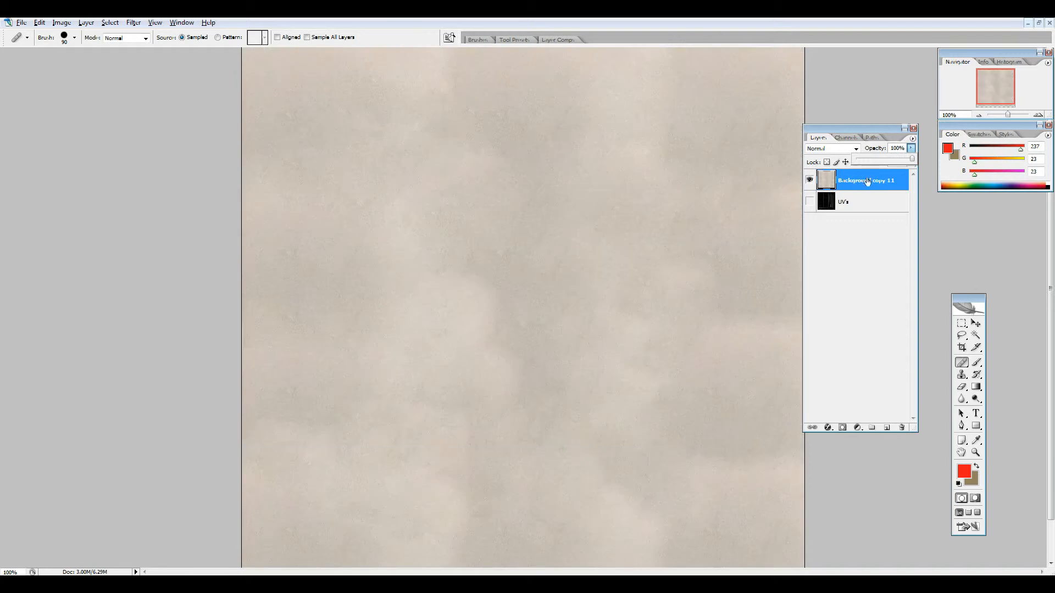
{"action": "left_click", "coordinate": [880, 302]}
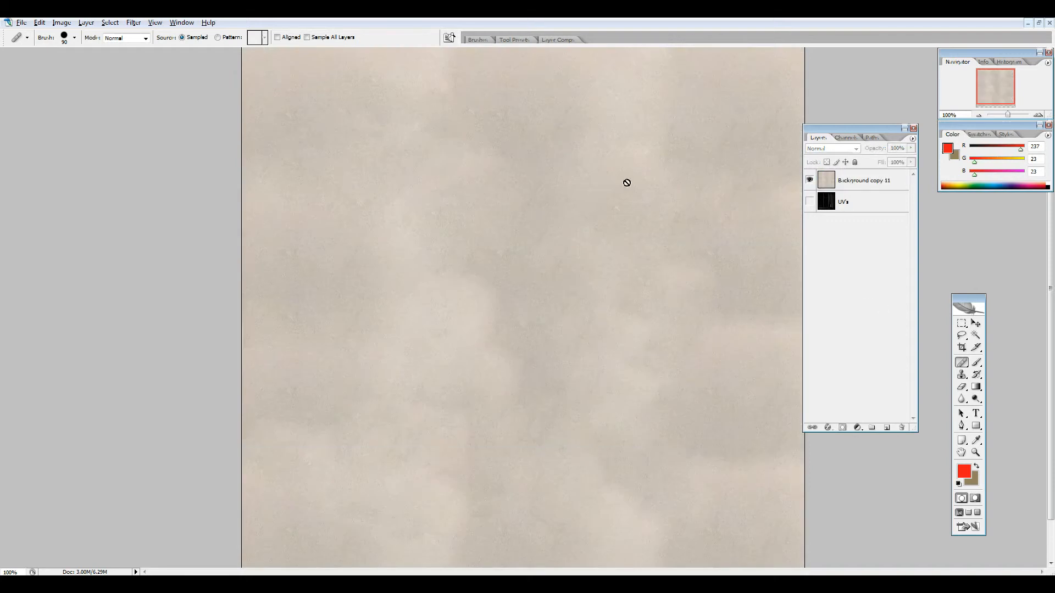
Switch to Maya, reload the file1 texture image and inspect the remote's surfaces from several angles.
{"action": "key", "text": "alt+Tab"}
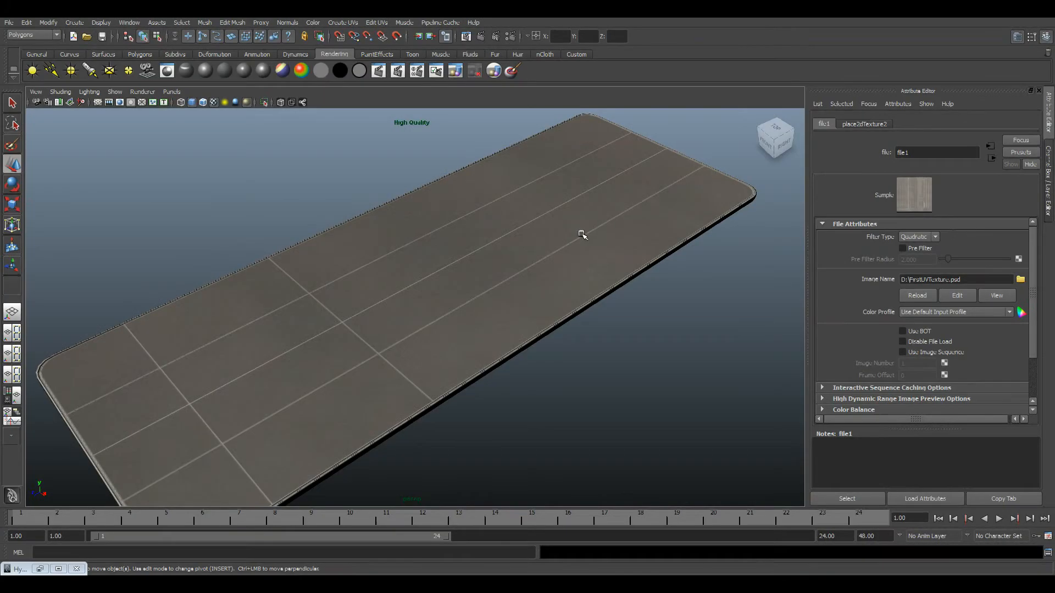
{"action": "left_click", "coordinate": [905, 296]}
{"action": "scroll", "coordinate": [473, 344], "scroll_direction": "down", "scroll_amount": 5}
{"action": "left_click_drag", "start_coordinate": [473, 344], "coordinate": [352, 334]}
{"action": "scroll", "coordinate": [445, 382], "scroll_direction": "up", "scroll_amount": 4}
{"action": "scroll", "coordinate": [452, 358], "scroll_direction": "down", "scroll_amount": 5}
{"action": "left_click_drag", "start_coordinate": [452, 358], "coordinate": [477, 353]}
{"action": "left_click_drag", "start_coordinate": [425, 360], "coordinate": [513, 355], "text": "alt"}
Switch to Photoshop, show the UVs layer and stretch Background copy 11 down to cover the canvas's uncovered lower edge.
{"action": "key", "text": "alt+Tab"}
{"action": "key", "text": "z"}
{"action": "right_click", "coordinate": [486, 216]}
{"action": "right_click", "coordinate": [485, 241]}
{"action": "left_click", "coordinate": [505, 249]}
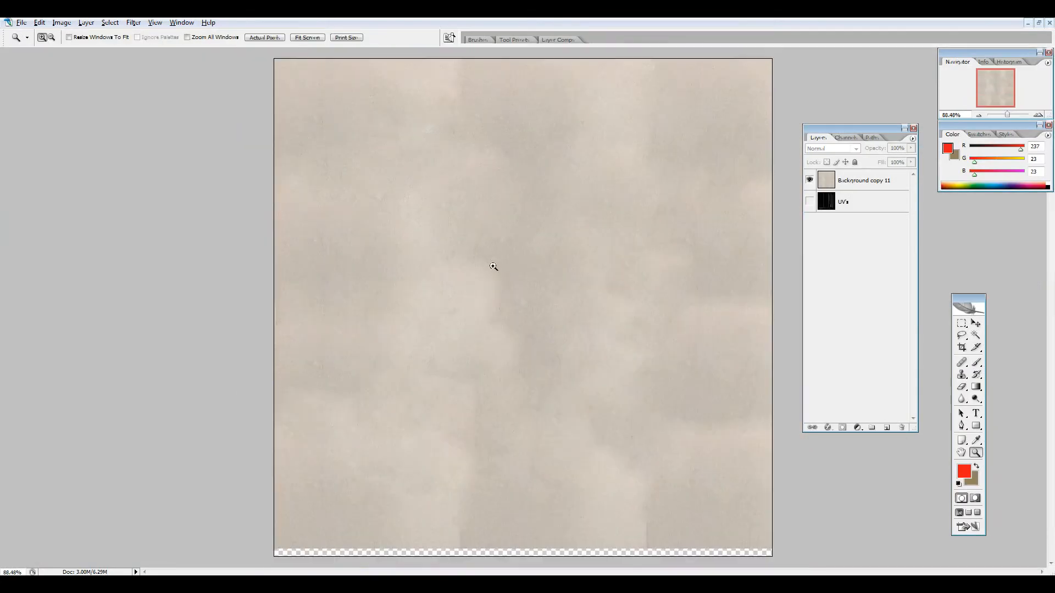
{"action": "left_click", "coordinate": [809, 203]}
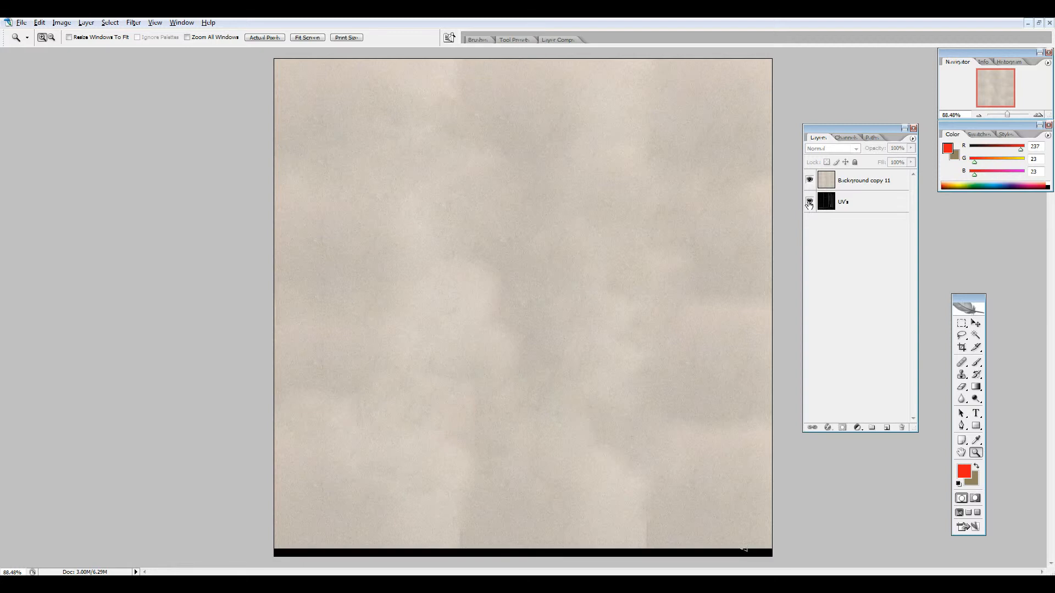
{"action": "left_click", "coordinate": [809, 181]}
{"action": "key", "text": "v"}
{"action": "mouse_move", "coordinate": [562, 337]}
{"action": "left_mouse_down"}
{"action": "mouse_move", "coordinate": [566, 346]}
{"action": "mouse_move", "coordinate": [568, 322]}
{"action": "left_mouse_up"}
{"action": "key", "text": "ctrl+z"}
{"action": "left_click_drag", "start_coordinate": [523, 552], "coordinate": [523, 556]}
{"action": "key", "text": "Return"}
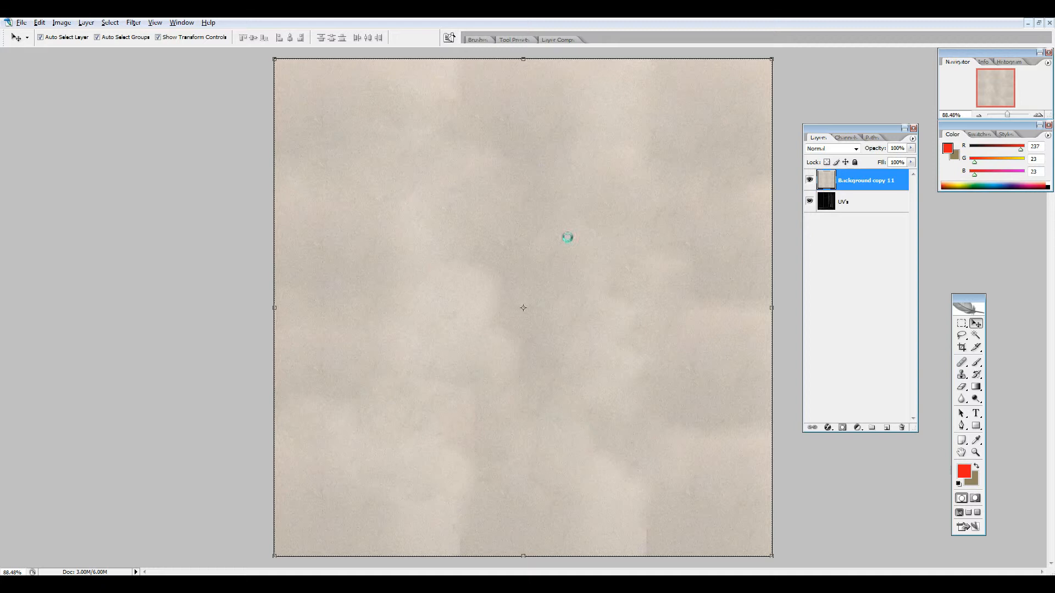
Open the remote's front photo from the Reference Images folder, examine its buttons and labels, and close it.
{"action": "key", "text": "m"}
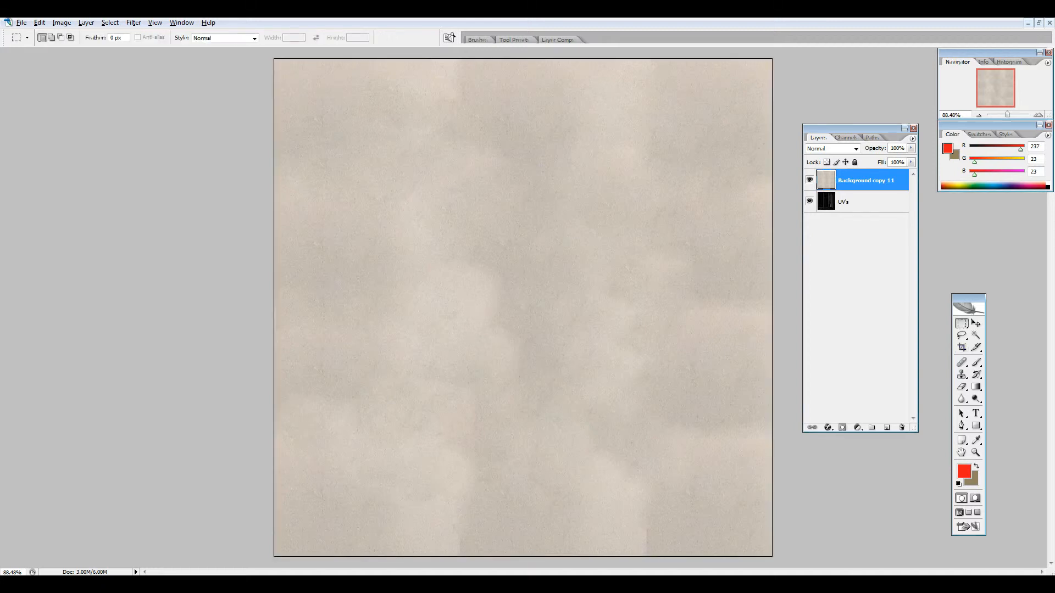
{"action": "key", "text": "alt+Tab"}
{"action": "double_click", "coordinate": [486, 476]}
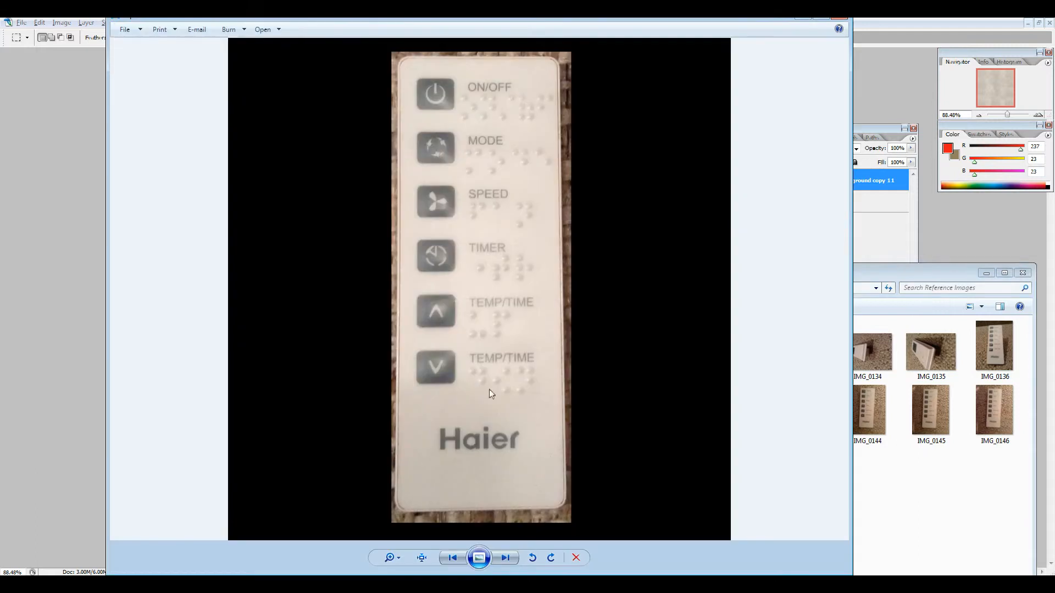
{"action": "left_click", "coordinate": [839, 18]}
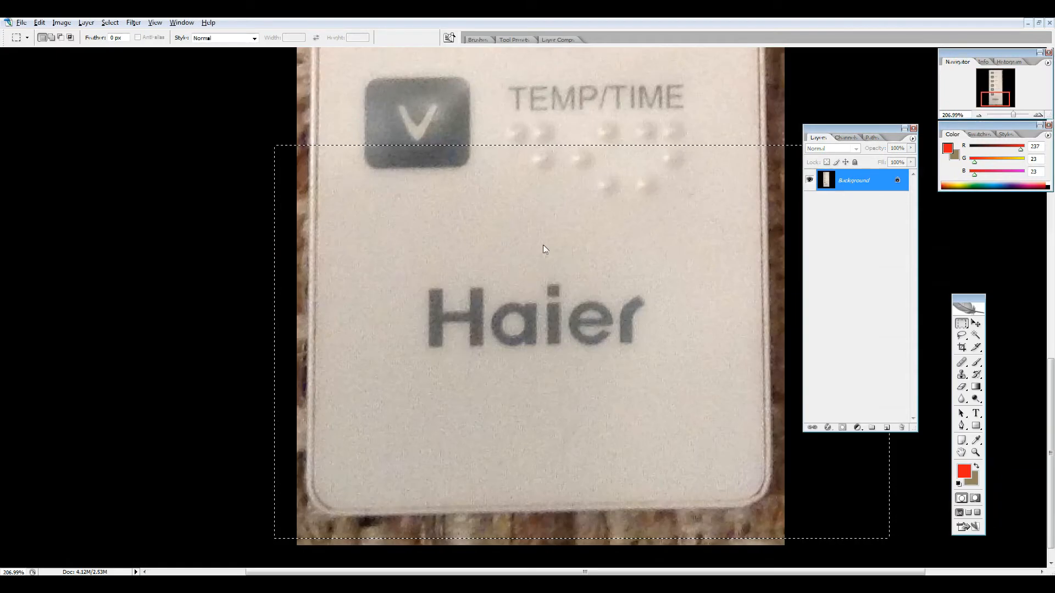
Clear the old selection in the front reference image, marquee the whole remote and copy it.
{"action": "right_click", "coordinate": [543, 245]}
{"action": "left_click", "coordinate": [553, 225]}
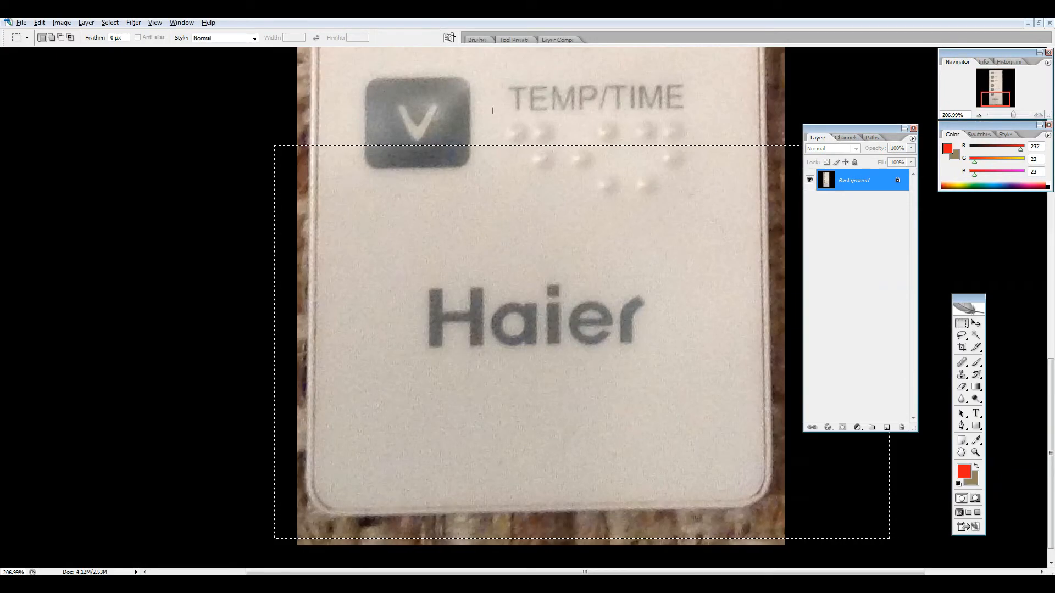
{"action": "key", "text": "z"}
{"action": "right_click", "coordinate": [554, 223]}
{"action": "left_click", "coordinate": [574, 235]}
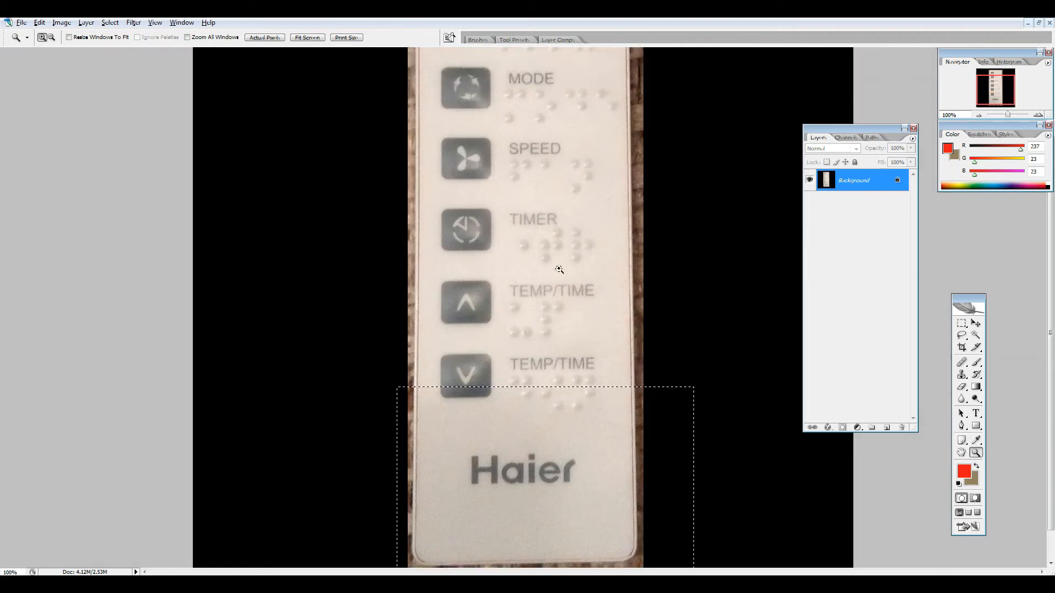
{"action": "left_click", "coordinate": [962, 323]}
{"action": "left_click", "coordinate": [565, 144]}
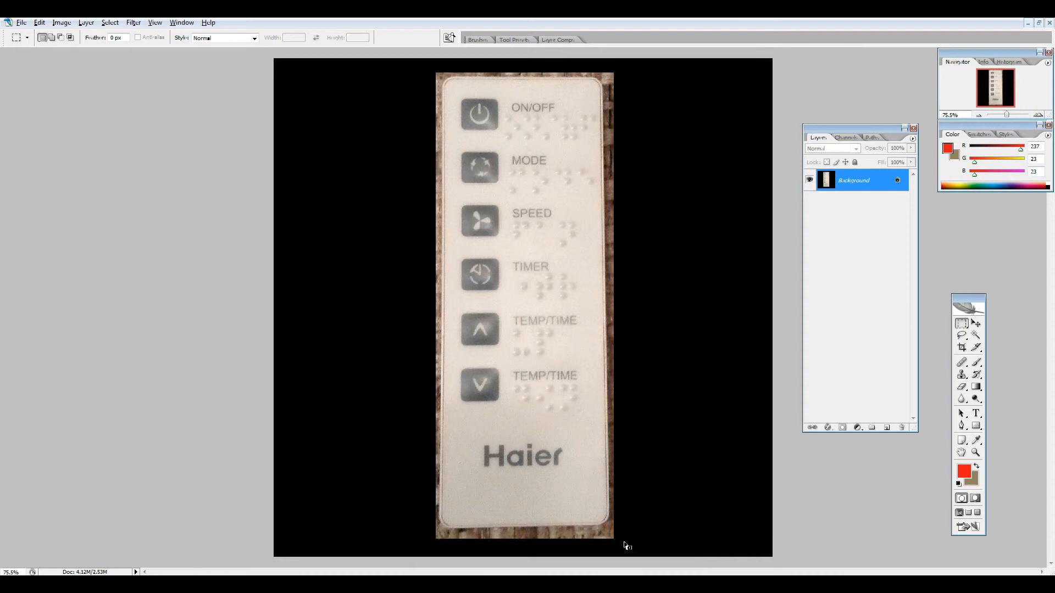
Paste the copied remote face into FirstUVTexture.psd as a new layer above the background texture.
{"action": "left_click", "coordinate": [1027, 23]}
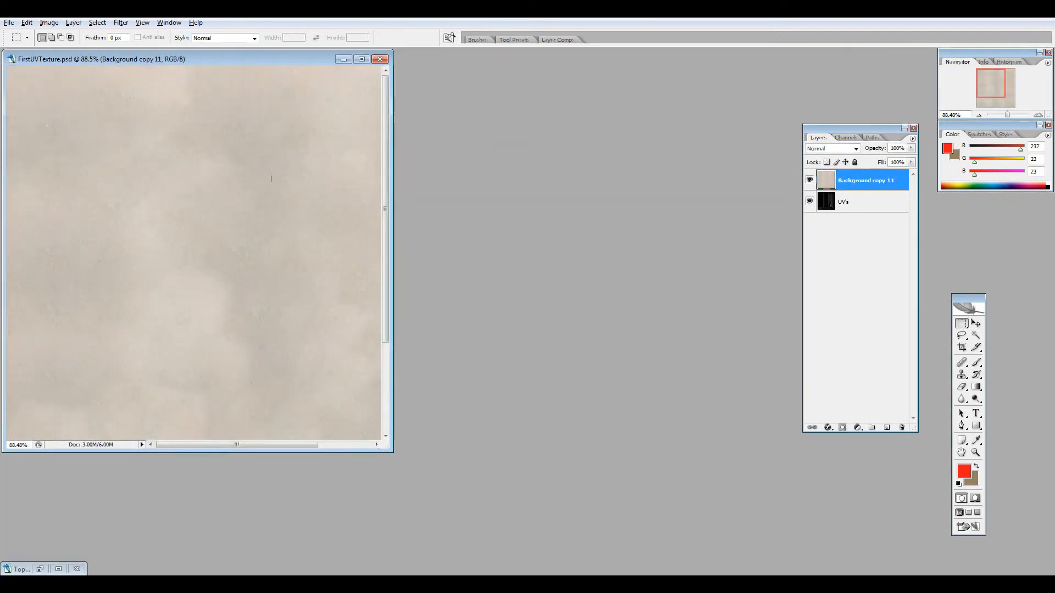
{"action": "left_click_drag", "start_coordinate": [276, 58], "coordinate": [595, 117]}
{"action": "double_click", "coordinate": [594, 117]}
{"action": "key", "text": "ctrl+v"}
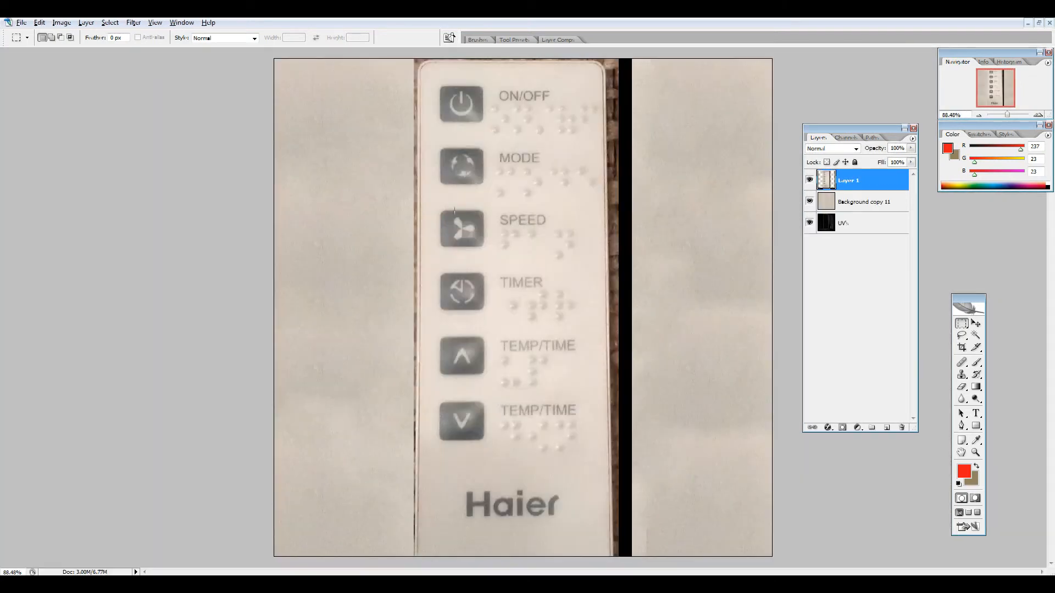
Lower Layer 1's opacity to 63% and reduce Background copy 11's opacity so the UV layout shows through both layers.
{"action": "left_click", "coordinate": [910, 148]}
{"action": "left_click_drag", "start_coordinate": [912, 159], "coordinate": [892, 162]}
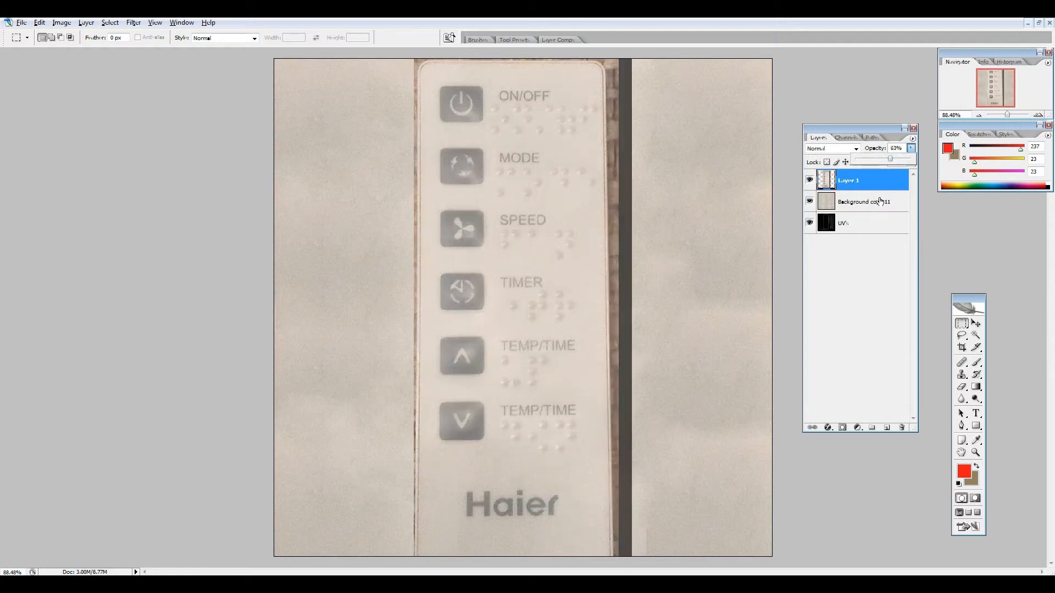
{"action": "left_click", "coordinate": [880, 201]}
{"action": "left_click", "coordinate": [911, 148]}
{"action": "left_click_drag", "start_coordinate": [912, 159], "coordinate": [882, 164]}
{"action": "left_click", "coordinate": [862, 180]}
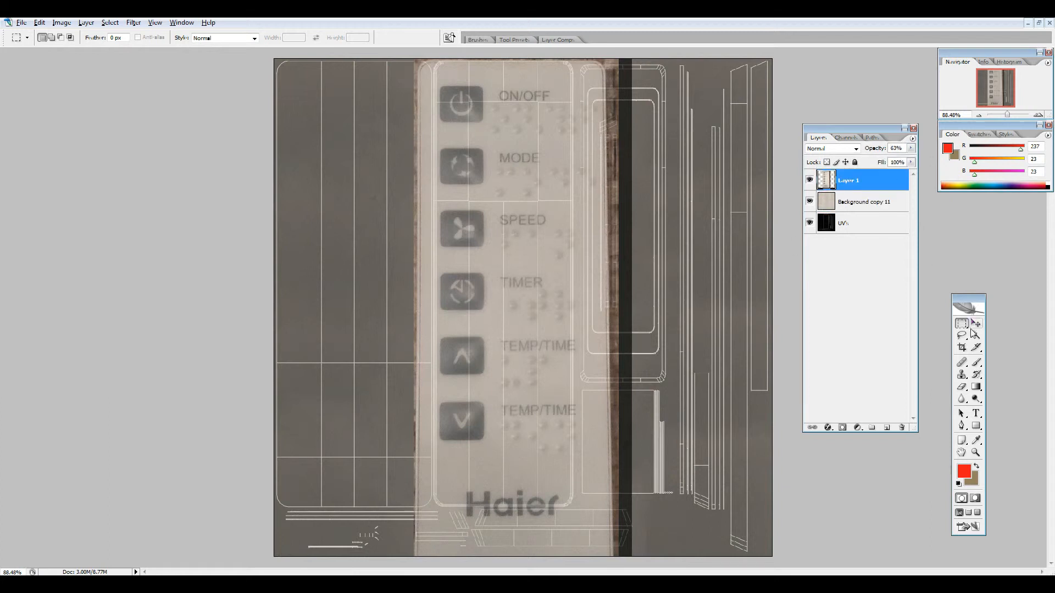
Scale down the pasted remote image and position it over the second large UV panel.
{"action": "left_click", "coordinate": [975, 324]}
{"action": "left_click_drag", "start_coordinate": [528, 100], "coordinate": [406, 118]}
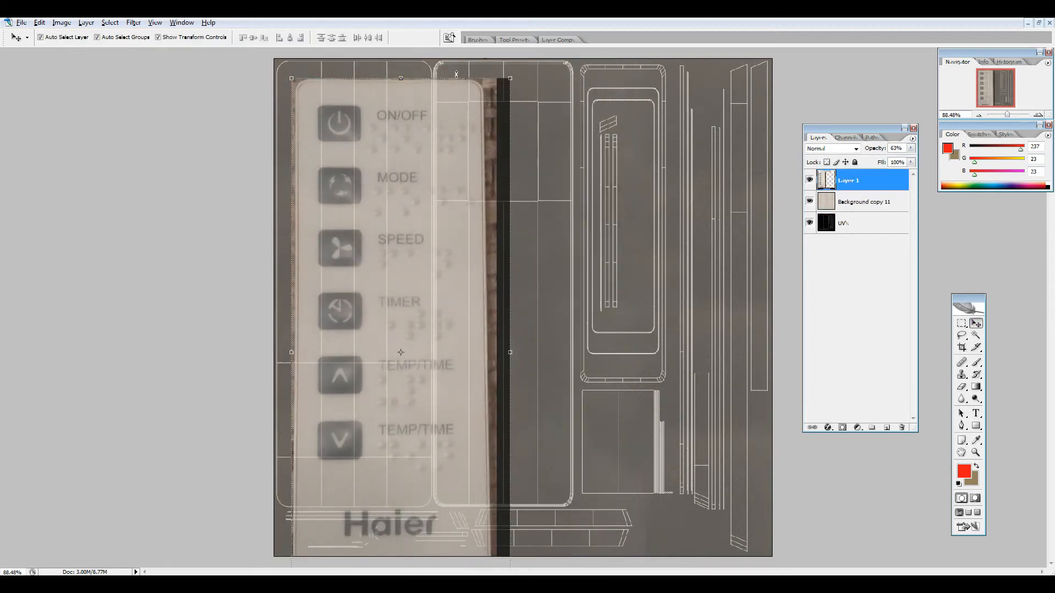
{"action": "left_click_drag", "start_coordinate": [506, 77], "coordinate": [485, 138]}
{"action": "left_click_drag", "start_coordinate": [461, 195], "coordinate": [568, 190]}
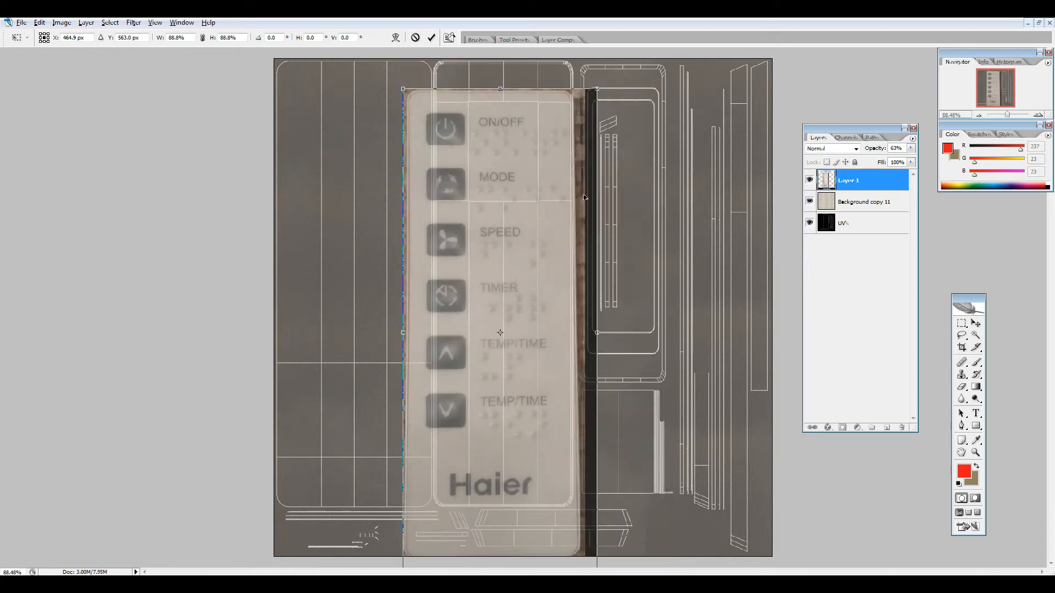
{"action": "key", "text": "Return"}
{"action": "left_click_drag", "start_coordinate": [447, 235], "coordinate": [449, 230]}
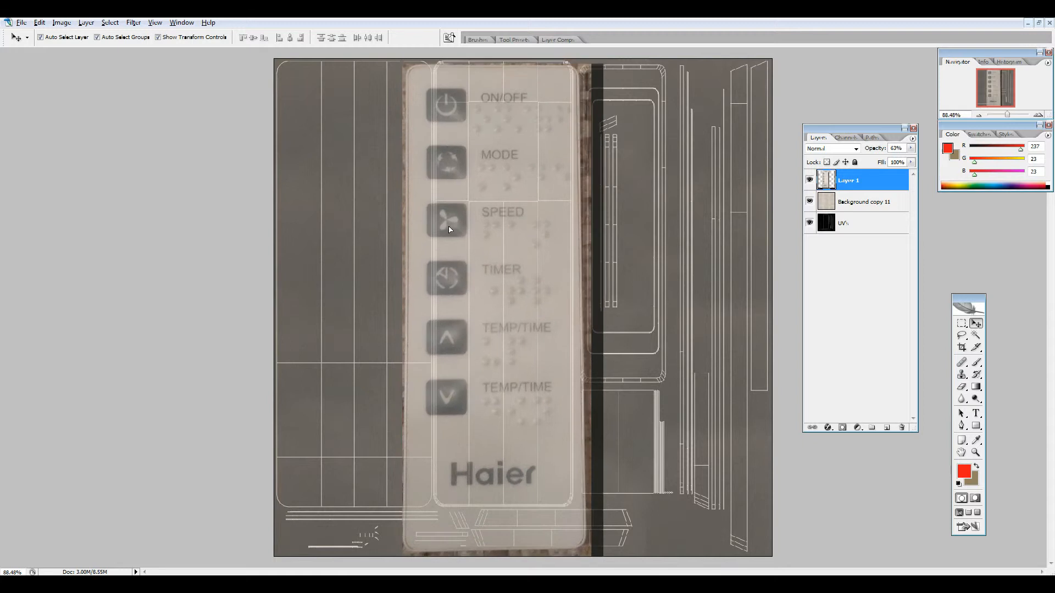
Delete the excess strips of the pasted remote photo below and to the right of the second UV panel.
{"action": "left_click", "coordinate": [960, 324]}
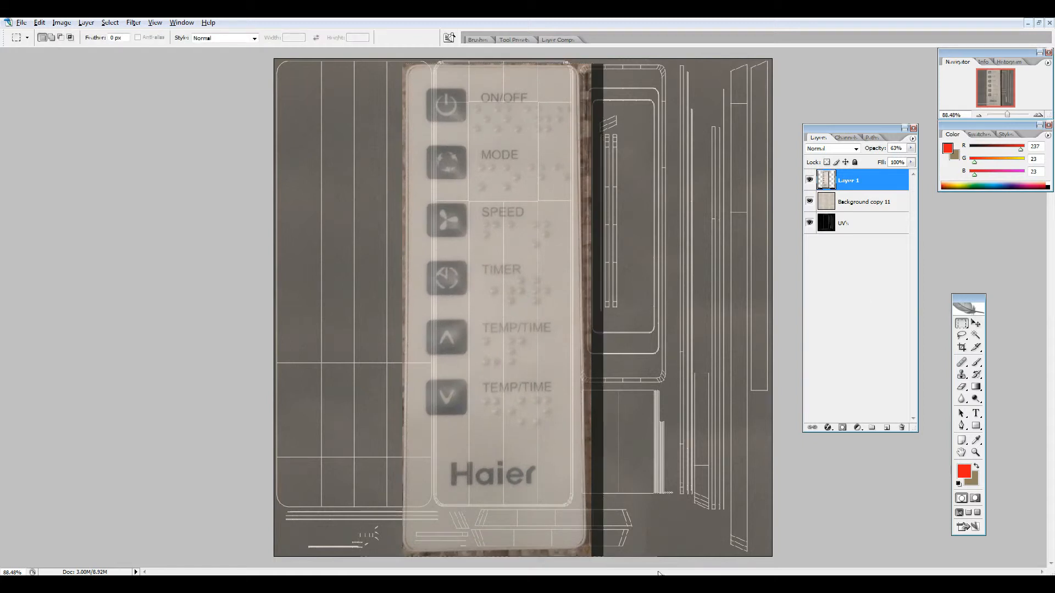
{"action": "key", "text": "Delete"}
{"action": "key", "text": "ctrl+d"}
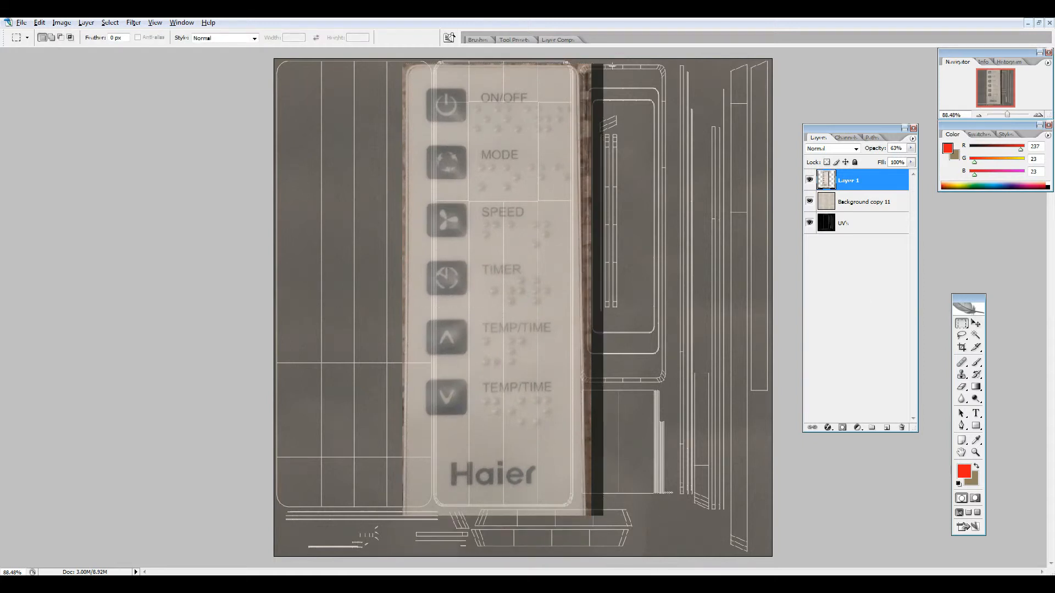
{"action": "key", "text": "Delete"}
{"action": "key", "text": "ctrl+d"}
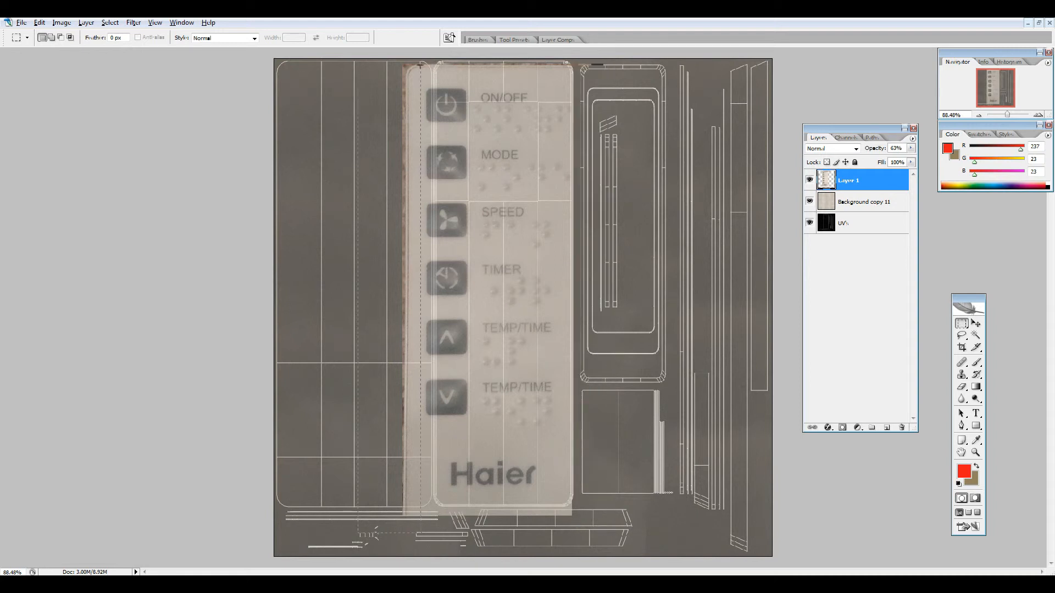
Delete the excess strips along the left and upper edges of the pasted remote photo on Layer 1.
{"action": "key", "text": "Delete"}
{"action": "key", "text": "ctrl+d"}
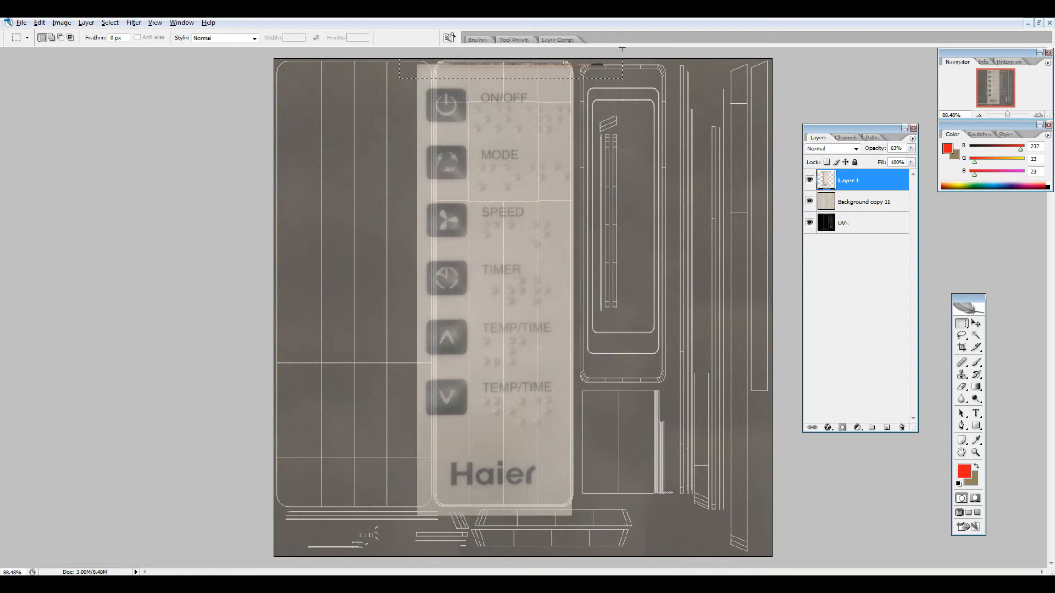
{"action": "key", "text": "Delete"}
{"action": "key", "text": "ctrl+d"}
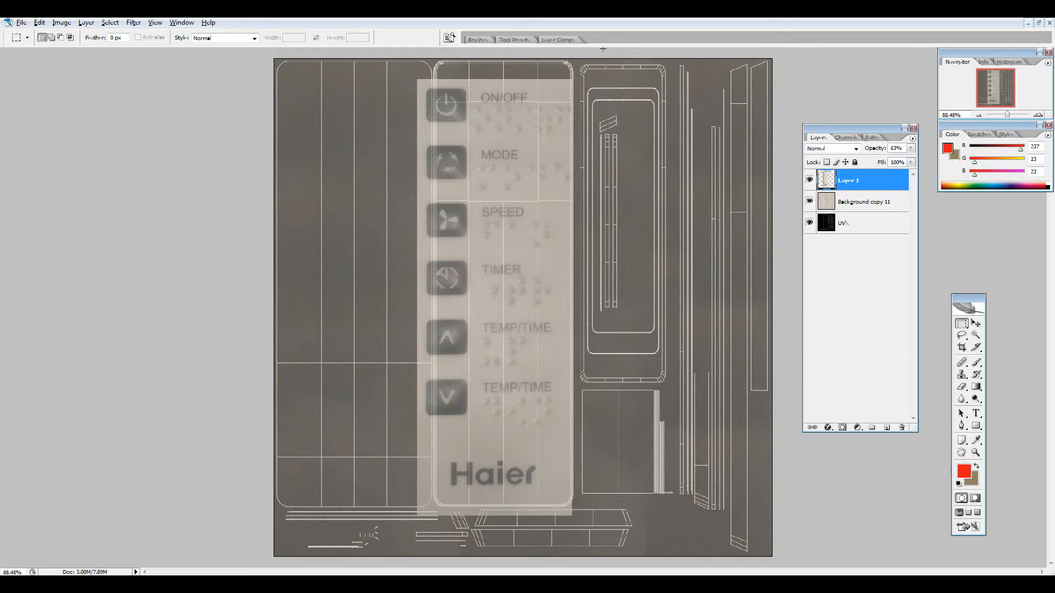
{"action": "key", "text": "Delete"}
{"action": "key", "text": "ctrl+d"}
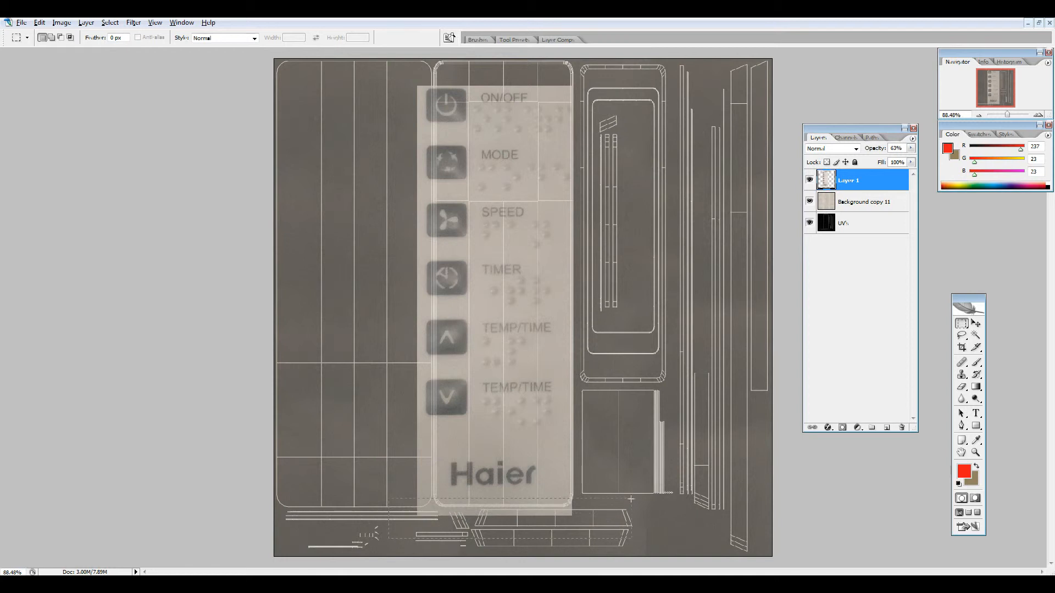
Delete the excess strip of the remote photo below the Haier logo and scale the photo down.
{"action": "key", "text": "Delete"}
{"action": "key", "text": "ctrl+d"}
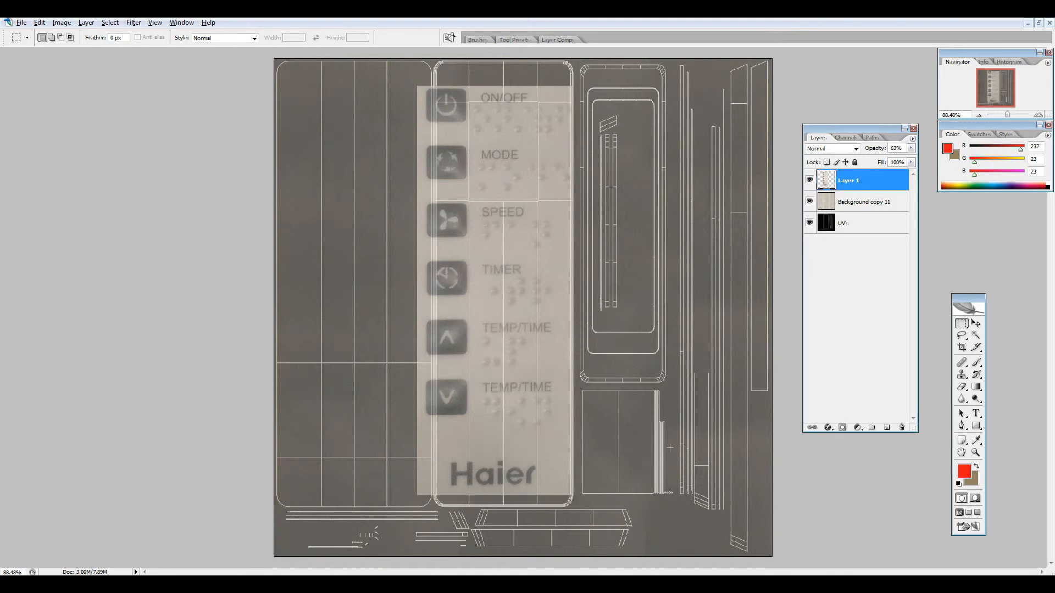
{"action": "left_click", "coordinate": [976, 323]}
{"action": "left_click_drag", "start_coordinate": [475, 293], "coordinate": [335, 281]}
{"action": "left_click_drag", "start_coordinate": [465, 73], "coordinate": [445, 118]}
{"action": "left_click_drag", "start_coordinate": [344, 277], "coordinate": [465, 249]}
{"action": "key", "text": "Return"}
Delete the dark leftover strip below the remote photo and move the photo onto the first large UV panel.
{"action": "left_click", "coordinate": [961, 323]}
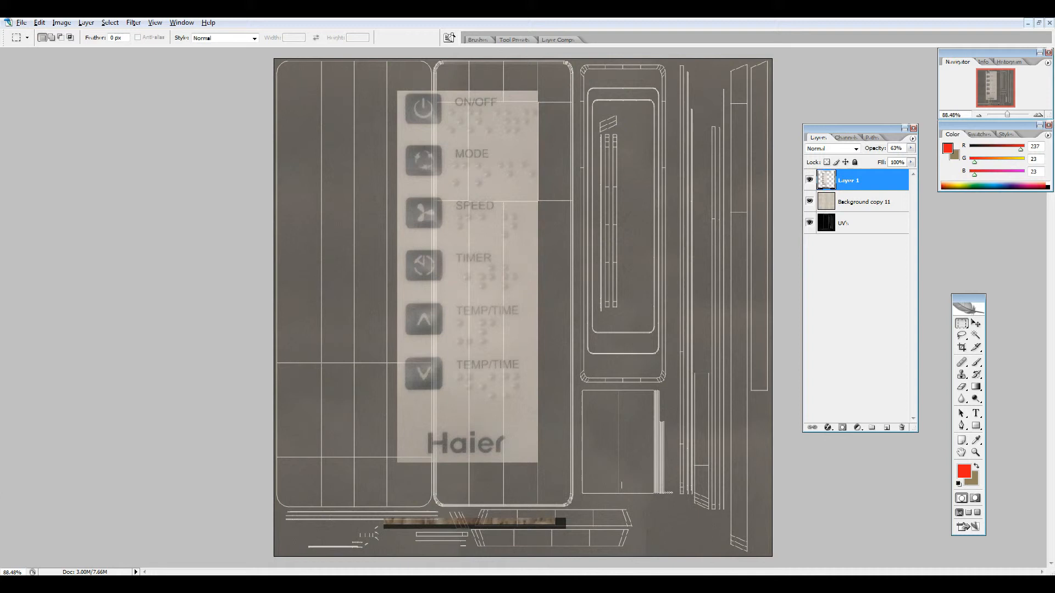
{"action": "key", "text": "Delete"}
{"action": "key", "text": "ctrl+d"}
{"action": "left_click", "coordinate": [976, 324]}
{"action": "left_click_drag", "start_coordinate": [456, 230], "coordinate": [352, 229]}
Open the Top image from the Reference Images folder and examine the margins around the remote's buttons and logo.
{"action": "key", "text": "alt+Tab"}
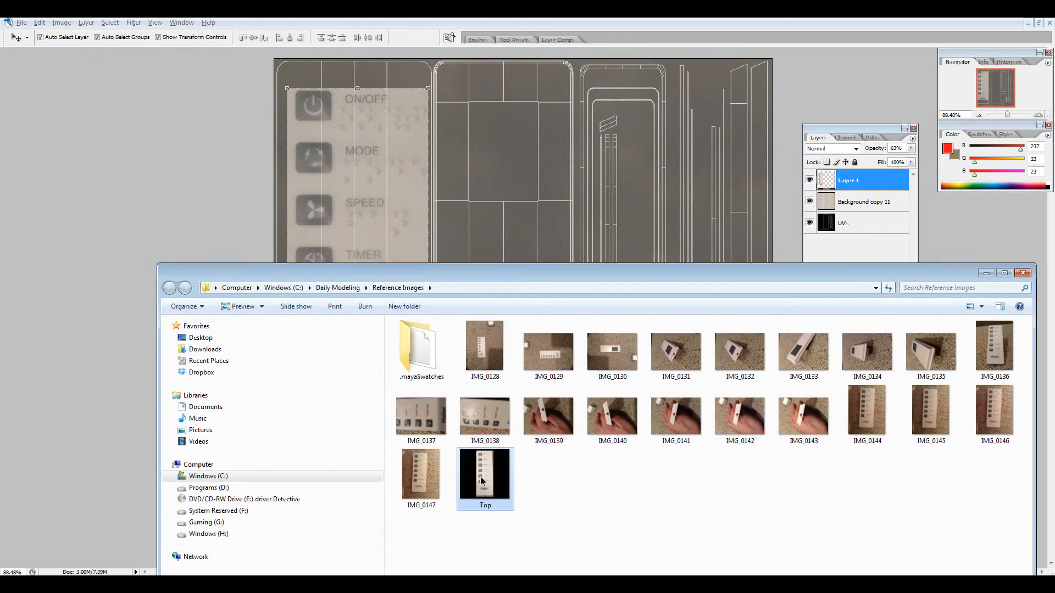
{"action": "double_click", "coordinate": [481, 481]}
{"action": "left_click", "coordinate": [997, 462]}
{"action": "left_click", "coordinate": [986, 272]}
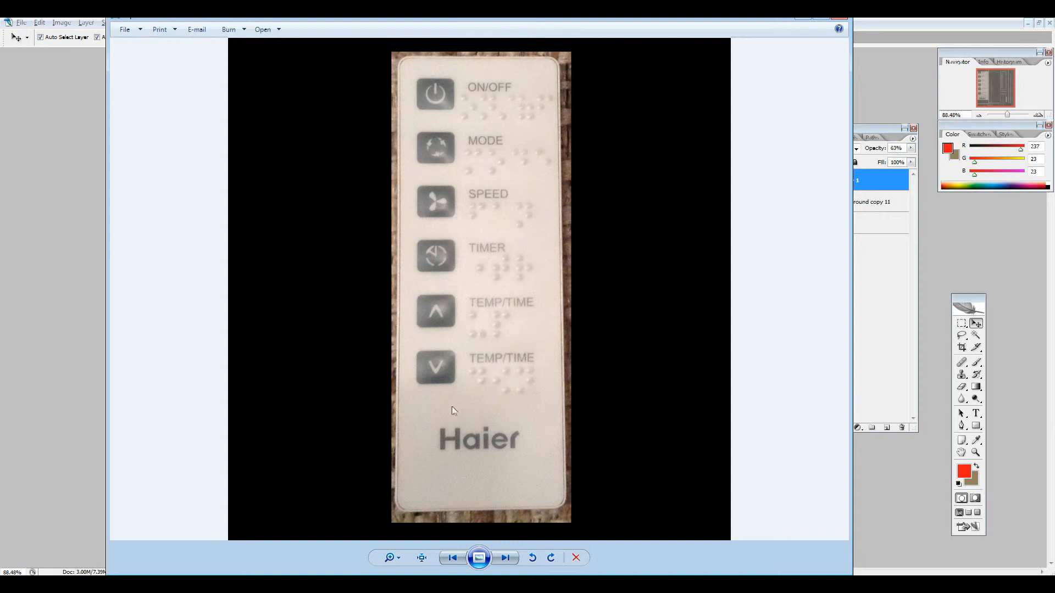
{"action": "key", "text": "alt+Tab"}
{"action": "left_click", "coordinate": [414, 249]}
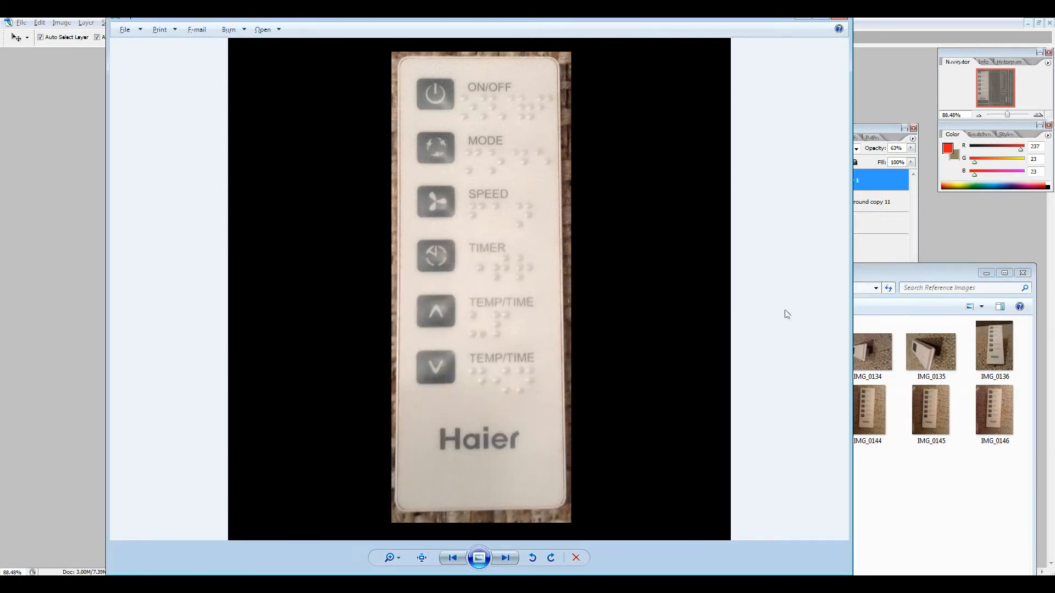
{"action": "left_click", "coordinate": [989, 273]}
{"action": "left_click", "coordinate": [94, 207]}
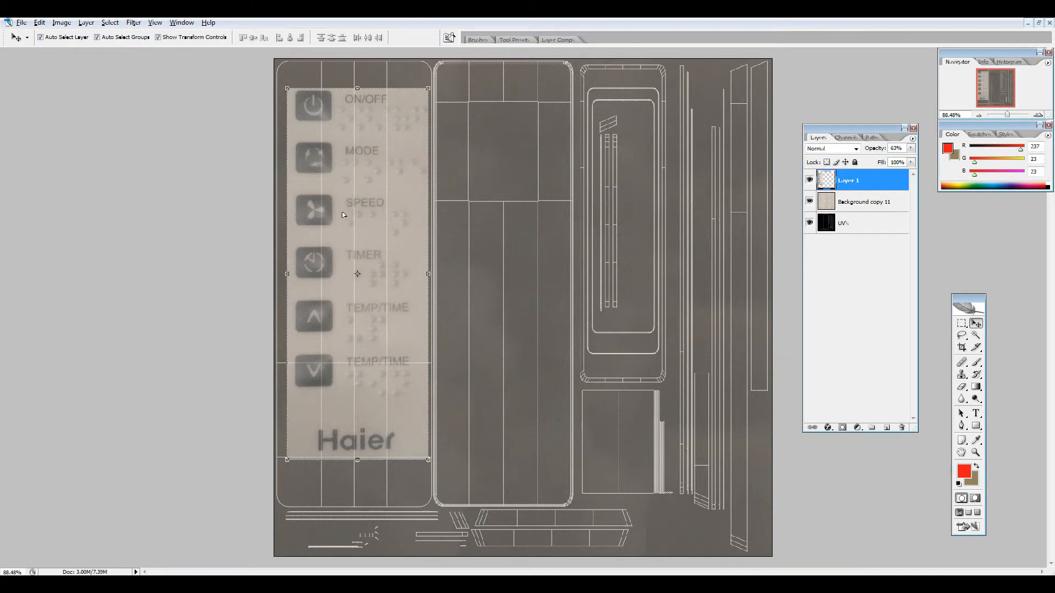
Nudge the remote photo within the first UV panel to match the button and logo margins in the Top reference image.
{"action": "key", "text": "alt+Tab"}
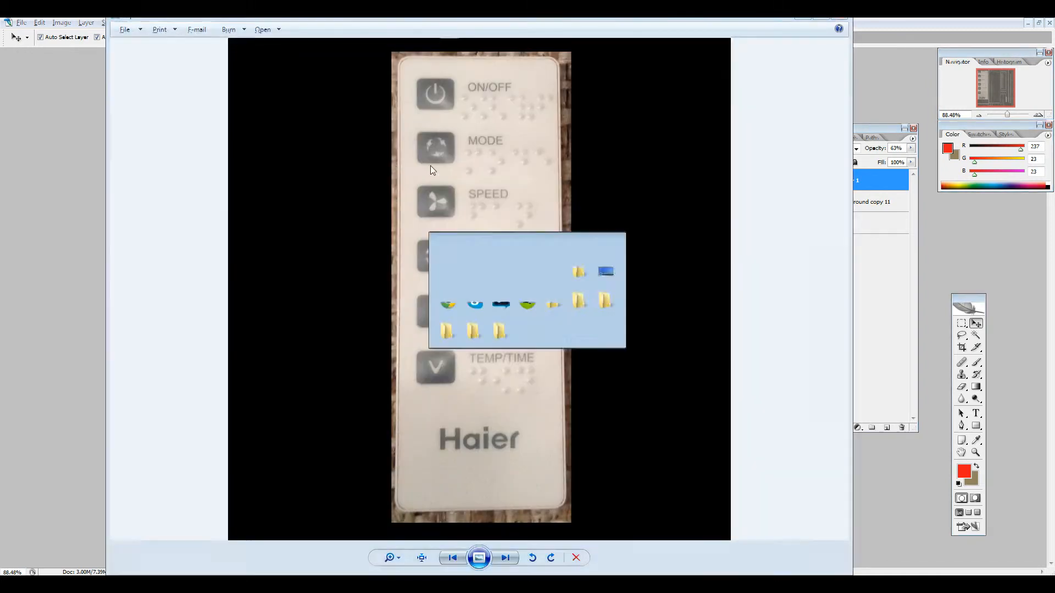
{"action": "key", "text": "alt+Tab"}
{"action": "key", "text": "alt+Tab"}
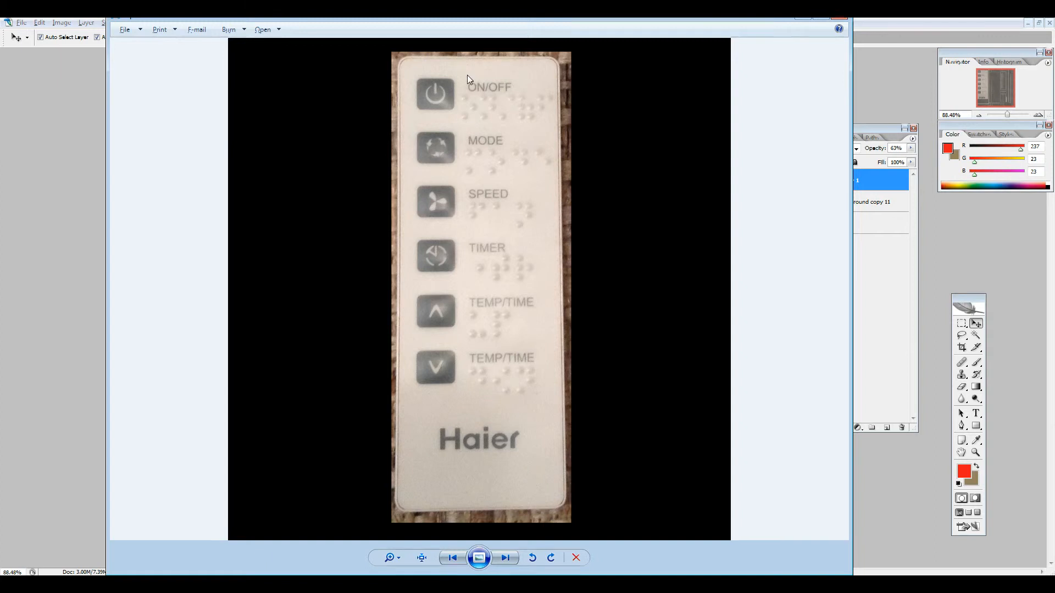
{"action": "key", "text": "alt+Tab"}
{"action": "left_click_drag", "start_coordinate": [363, 173], "coordinate": [364, 181]}
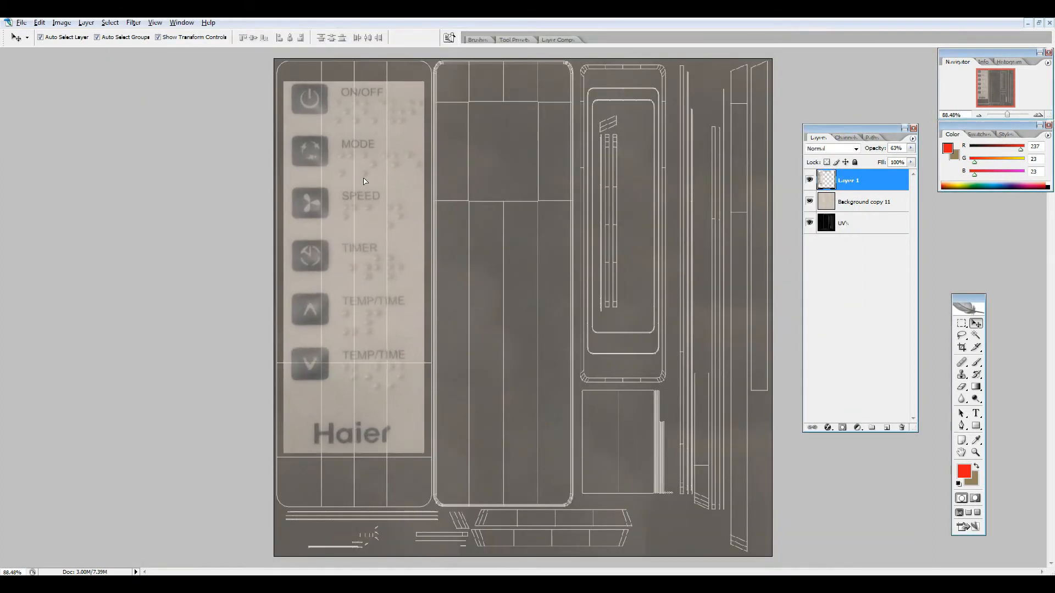
{"action": "key", "text": "alt+Tab"}
{"action": "key", "text": "alt+Tab"}
{"action": "left_click_drag", "start_coordinate": [364, 182], "coordinate": [364, 176]}
{"action": "key", "text": "alt+Tab"}
{"action": "key", "text": "alt+Tab"}
{"action": "key", "text": "alt+Tab"}
{"action": "key", "text": "alt+Tab"}
Restore Background copy 11 and Layer 1 to 100% opacity and hide the UV layout layer.
{"action": "left_click", "coordinate": [878, 204]}
{"action": "left_click_drag", "start_coordinate": [910, 149], "coordinate": [913, 158]}
{"action": "left_click", "coordinate": [887, 176]}
{"action": "left_click", "coordinate": [910, 148]}
{"action": "left_click_drag", "start_coordinate": [894, 159], "coordinate": [916, 160]}
{"action": "left_click", "coordinate": [859, 225]}
{"action": "left_click", "coordinate": [810, 223]}
{"action": "key", "text": "z"}
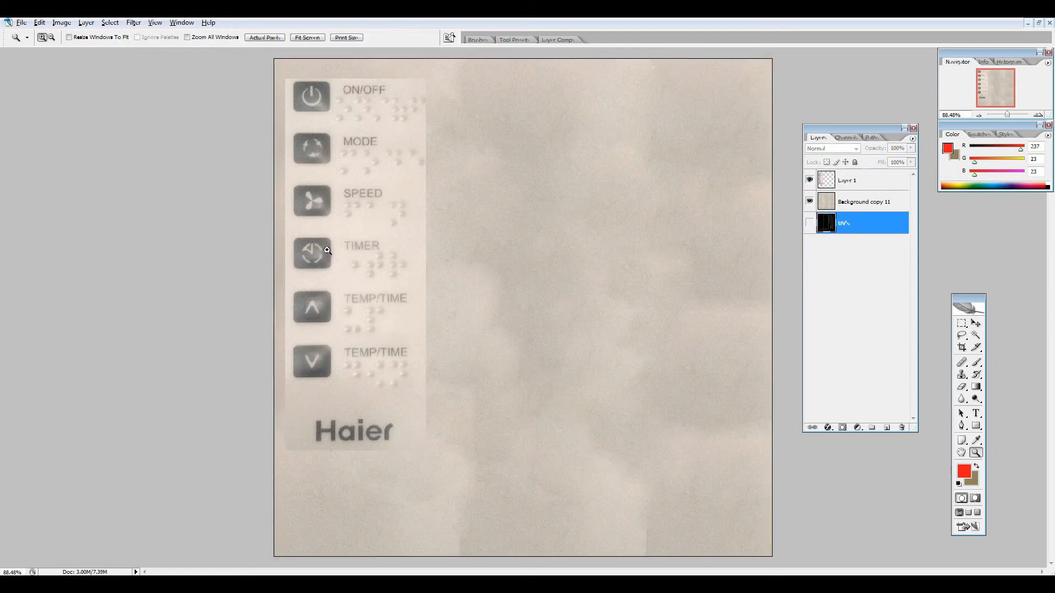
Merge the visible layers, Layer 1 and Background copy 11, into one layer.
{"action": "left_click", "coordinate": [880, 207]}
{"action": "left_click", "coordinate": [858, 186]}
{"action": "left_click", "coordinate": [851, 202]}
{"action": "left_click", "coordinate": [847, 219]}
{"action": "left_click", "coordinate": [838, 201]}
{"action": "left_click", "coordinate": [836, 186]}
{"action": "left_click", "coordinate": [838, 202]}
{"action": "left_click", "coordinate": [842, 187]}
{"action": "left_click", "coordinate": [839, 206]}
{"action": "left_click", "coordinate": [841, 187]}
{"action": "left_click", "coordinate": [845, 206]}
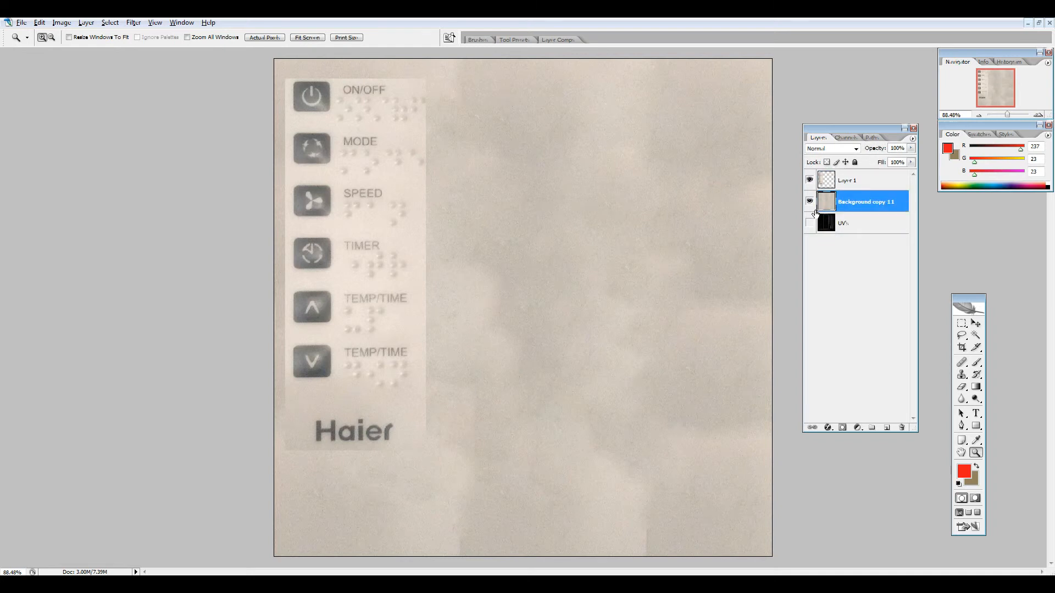
{"action": "key", "text": "ctrl+shift+e"}
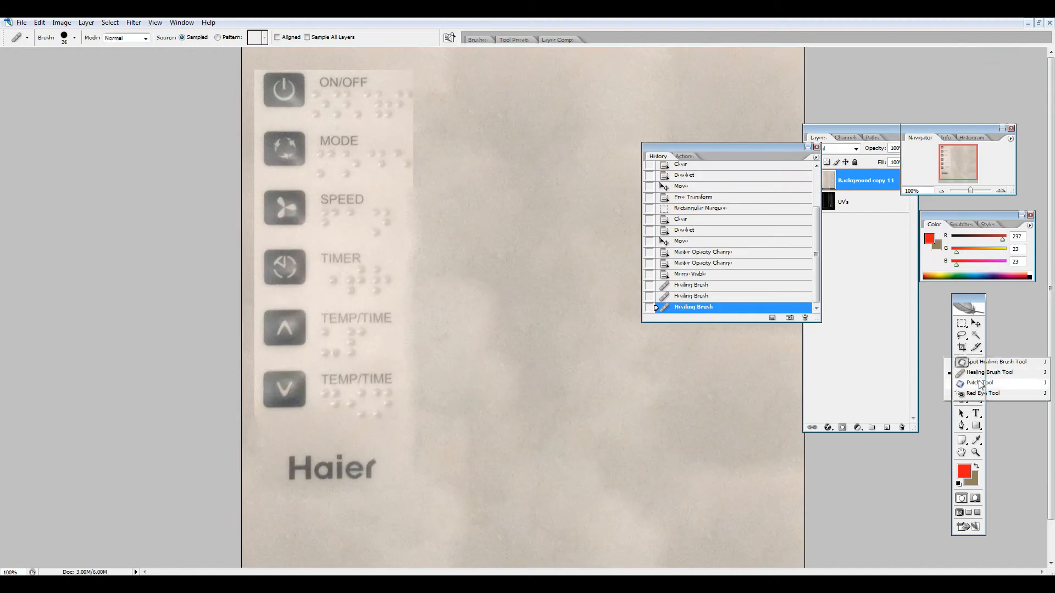
Patch the seam along the remote photo's right edge with texture from the clean beige background.
{"action": "key", "text": "m"}
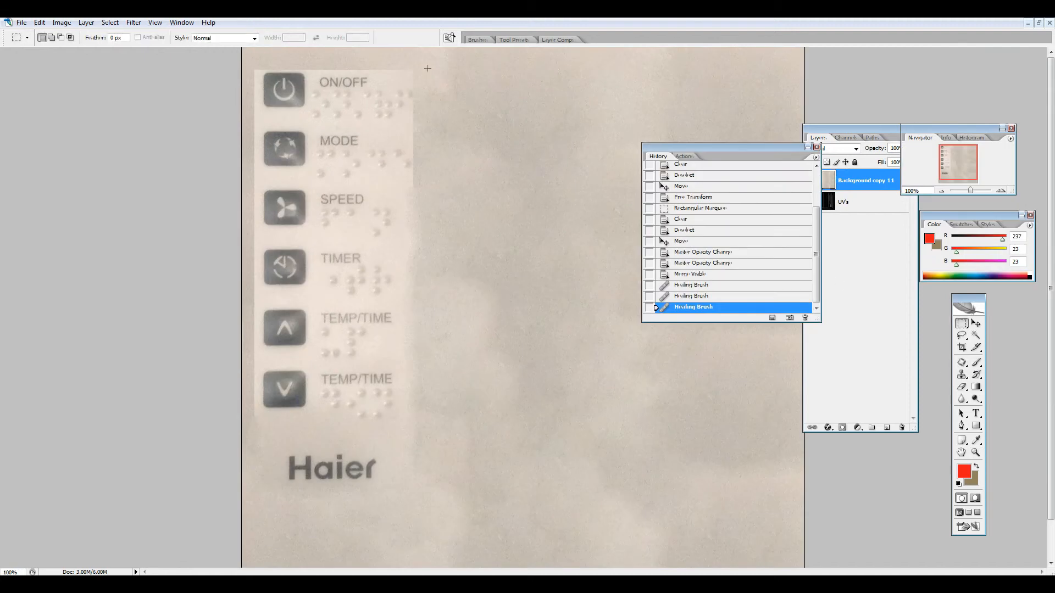
{"action": "left_click_drag", "start_coordinate": [427, 390], "coordinate": [405, 487]}
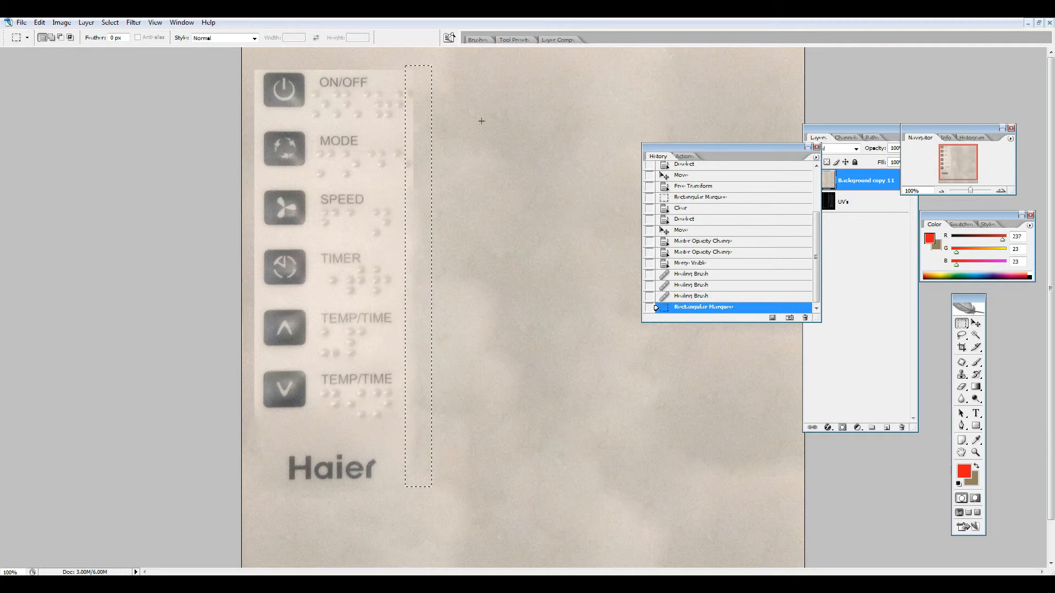
{"action": "left_click_drag", "start_coordinate": [401, 442], "coordinate": [402, 506]}
{"action": "left_click", "coordinate": [961, 362]}
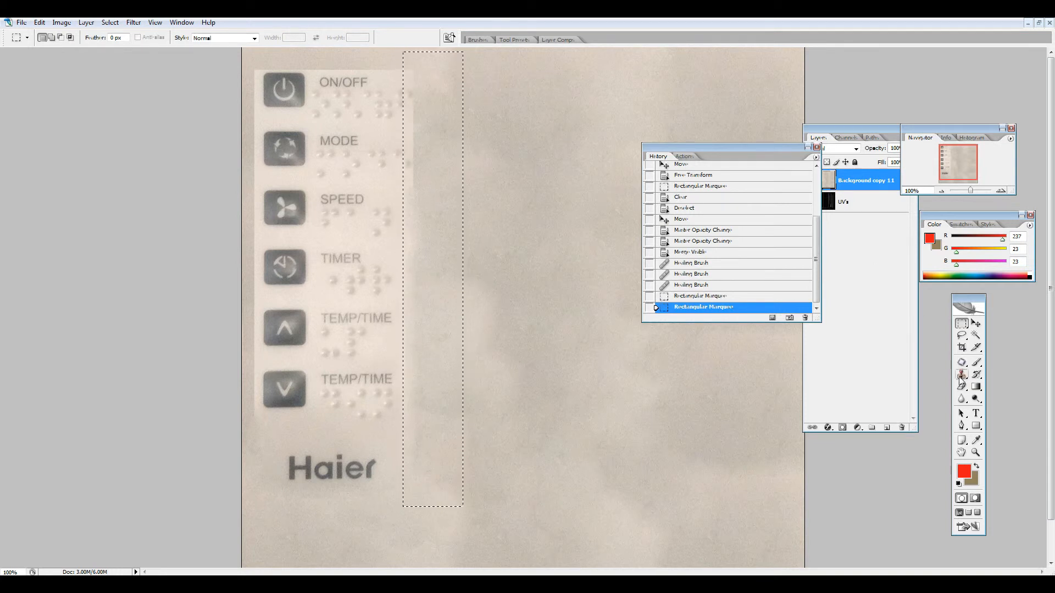
{"action": "left_click_drag", "start_coordinate": [431, 262], "coordinate": [539, 270]}
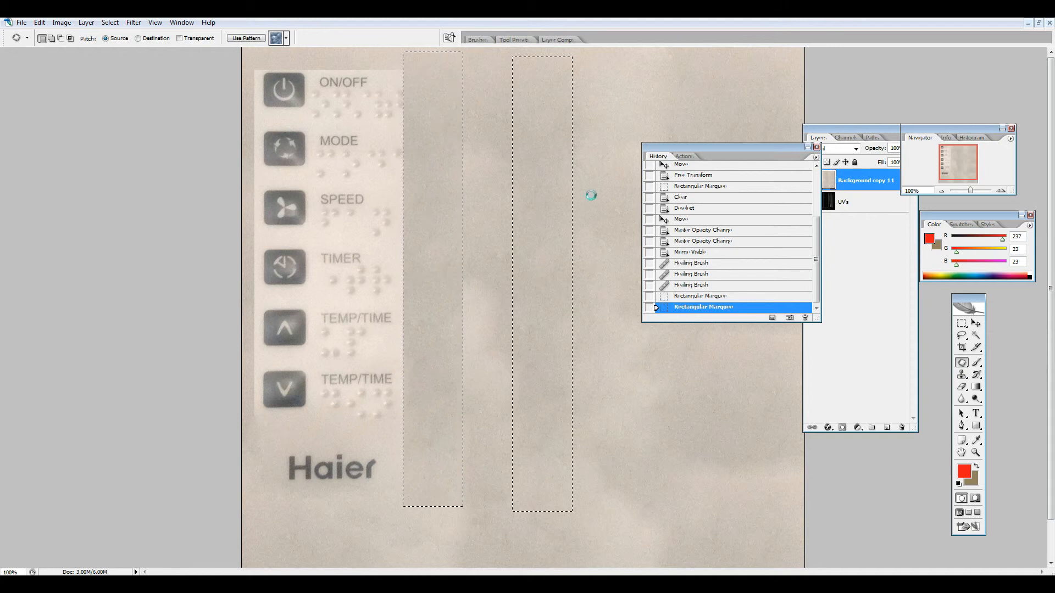
{"action": "key", "text": "ctrl+d"}
Patch the seam along the remote photo's left edge using the clean beige area beside the photo as the source.
{"action": "left_click", "coordinate": [961, 323]}
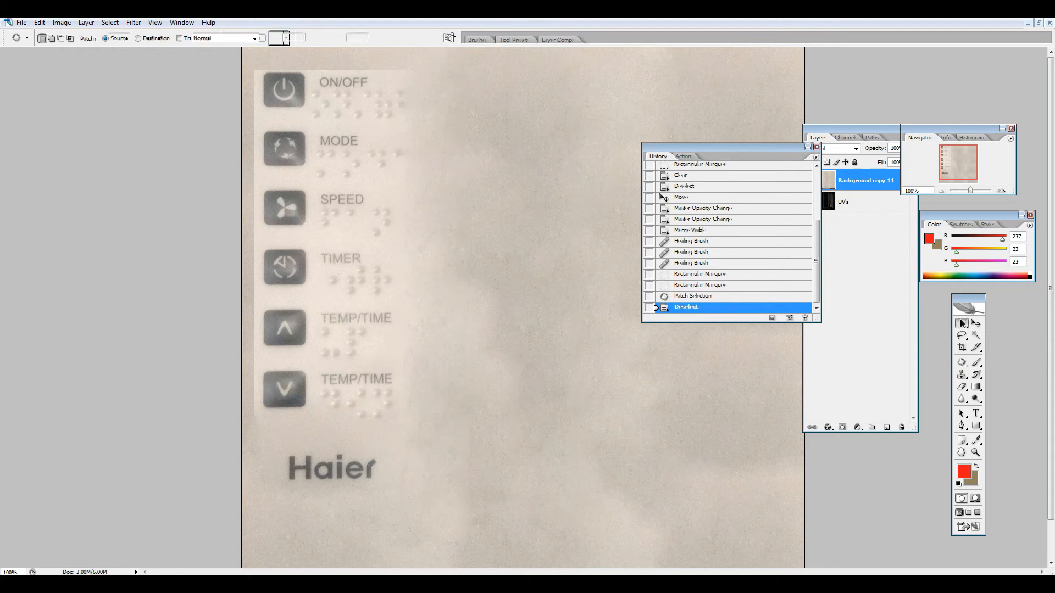
{"action": "left_click_drag", "start_coordinate": [266, 473], "coordinate": [260, 486]}
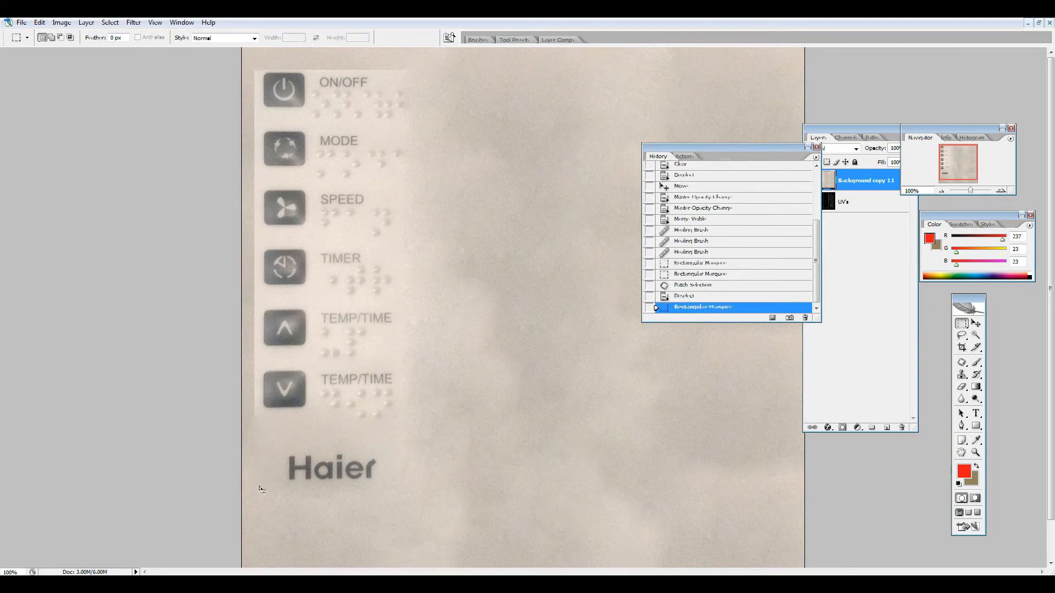
{"action": "left_click", "coordinate": [961, 362]}
{"action": "left_click_drag", "start_coordinate": [245, 222], "coordinate": [514, 238]}
{"action": "key", "text": "ctrl+d"}
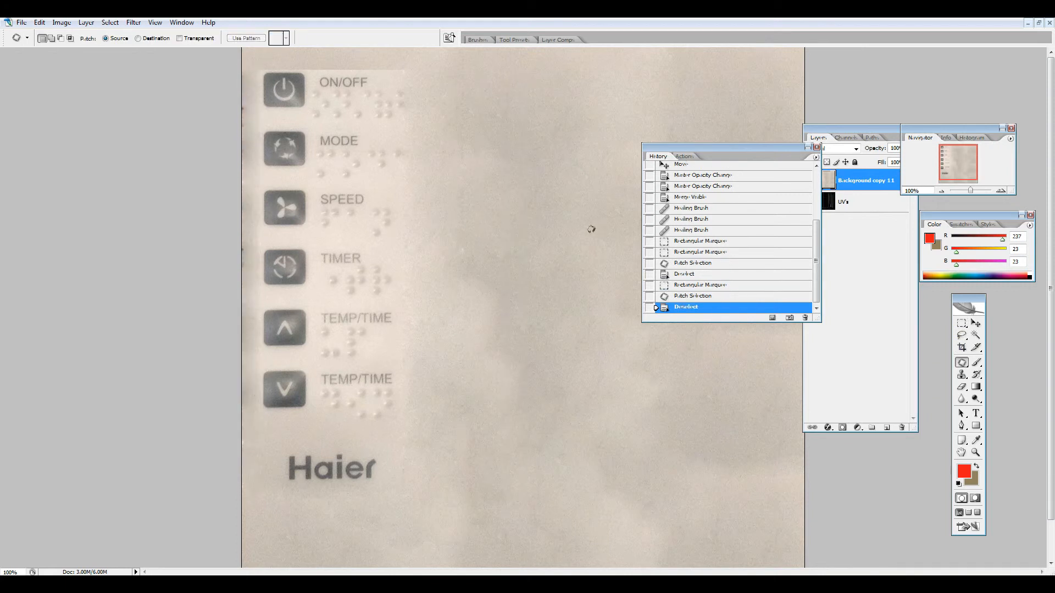
Patch the seam above the ON/OFF button with a sample of the clean beige background.
{"action": "left_click", "coordinate": [961, 323]}
{"action": "left_click_drag", "start_coordinate": [245, 70], "coordinate": [241, 72]}
{"action": "left_click", "coordinate": [961, 362]}
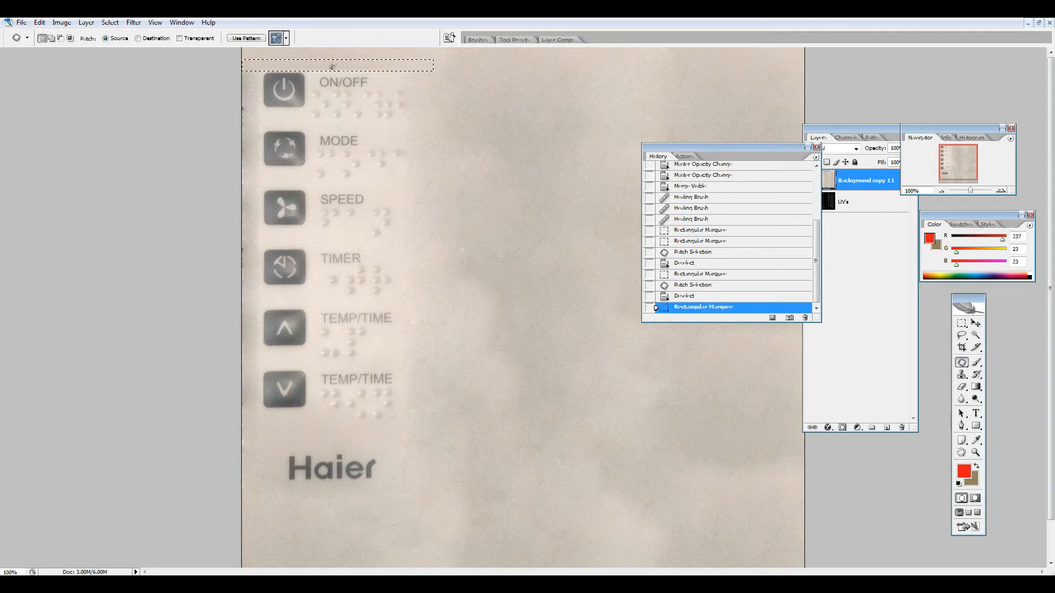
{"action": "left_click_drag", "start_coordinate": [316, 64], "coordinate": [536, 136]}
{"action": "key", "text": "ctrl+d"}
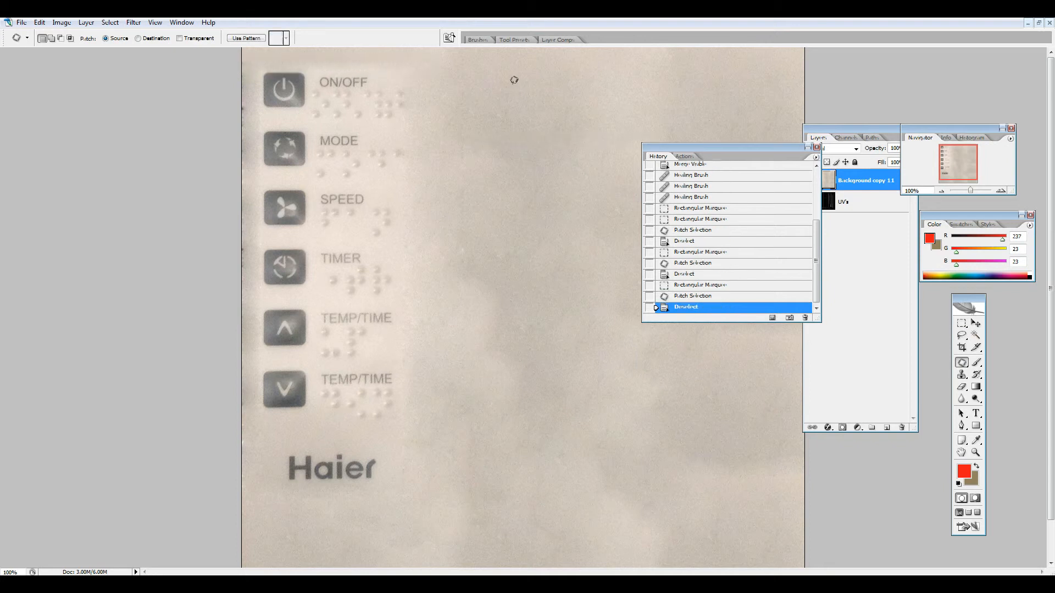
Darken the beige texture around the remote photo with the Burn tool at 18% exposure on midtones.
{"action": "left_click", "coordinate": [963, 364]}
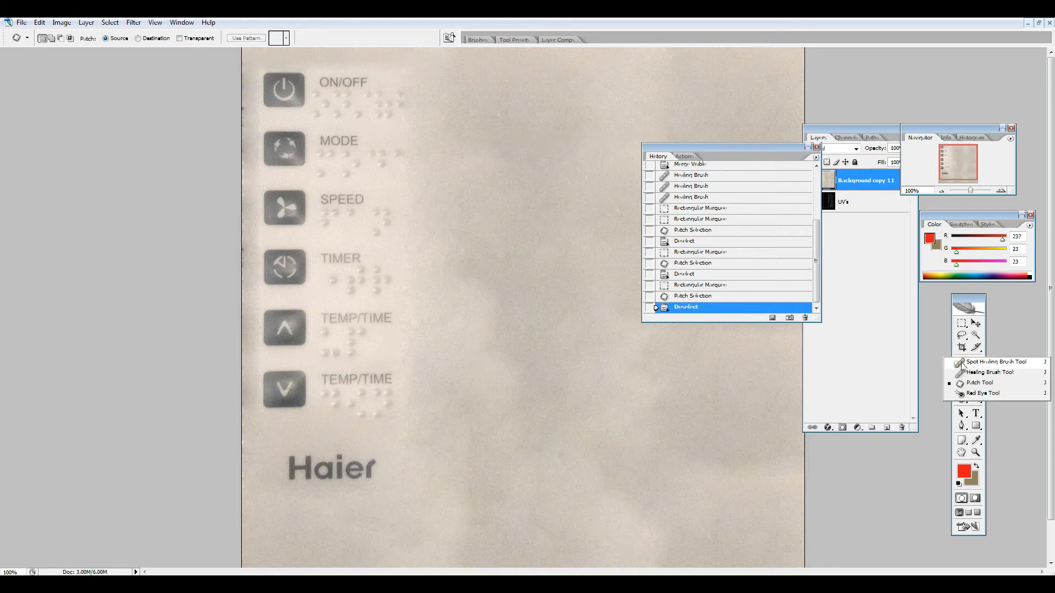
{"action": "left_click", "coordinate": [424, 245]}
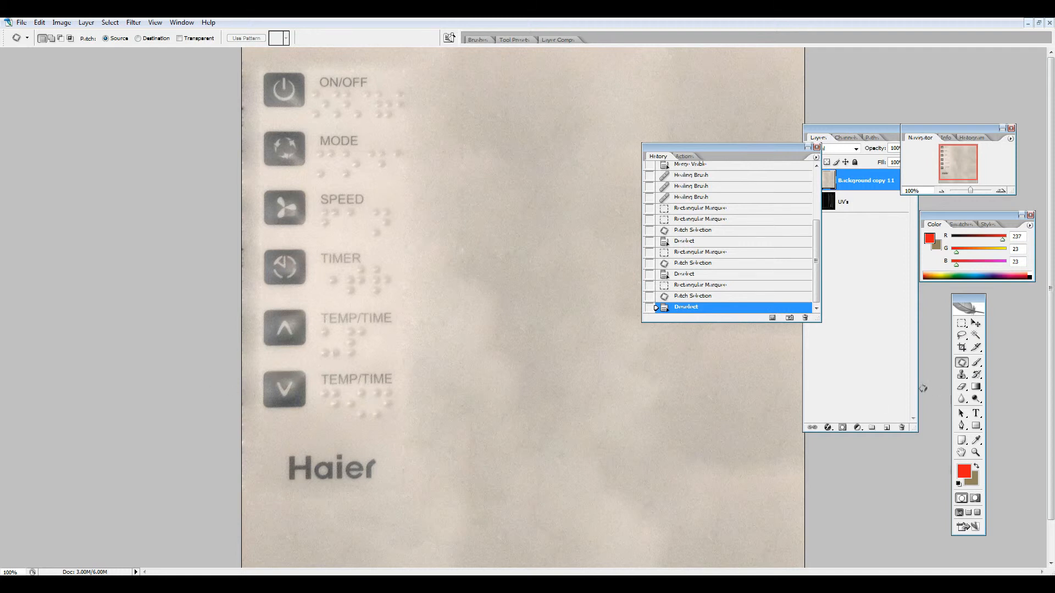
{"action": "left_click", "coordinate": [975, 399]}
{"action": "left_click", "coordinate": [995, 411]}
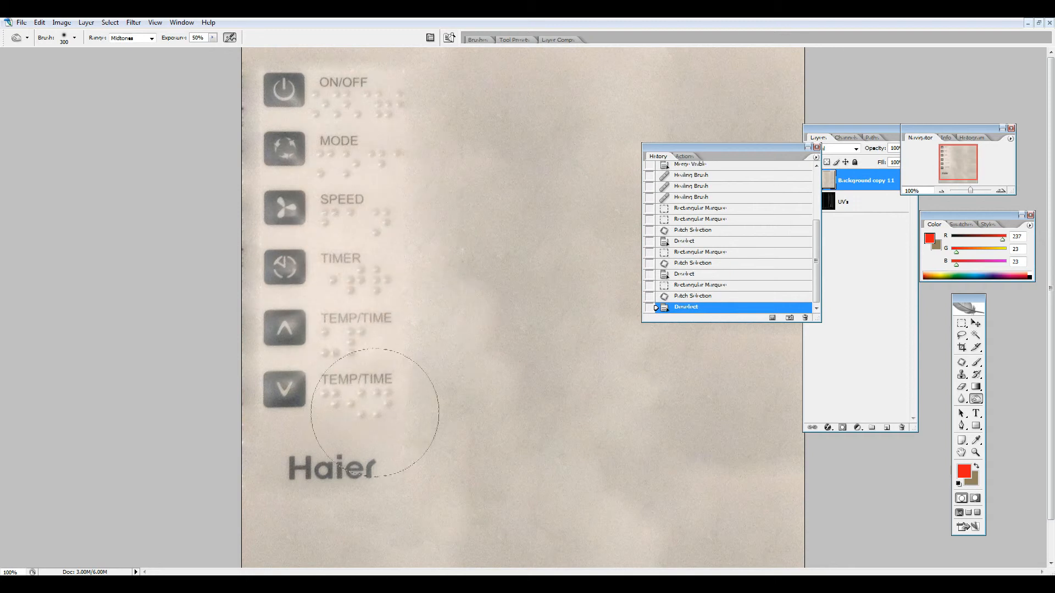
{"action": "left_click", "coordinate": [198, 37]}
{"action": "type", "text": "2"}
{"action": "key", "text": "BackSpace"}
{"action": "type", "text": "18"}
{"action": "mouse_move", "coordinate": [274, 401]}
{"action": "left_mouse_down"}
{"action": "mouse_move", "coordinate": [423, 86]}
{"action": "mouse_move", "coordinate": [413, 75]}
{"action": "left_mouse_up"}
{"action": "key", "text": "ctrl+z"}
{"action": "mouse_move", "coordinate": [413, 279]}
{"action": "left_mouse_down"}
{"action": "mouse_move", "coordinate": [334, 122]}
{"action": "mouse_move", "coordinate": [438, 346]}
{"action": "mouse_move", "coordinate": [610, 494]}
{"action": "left_mouse_up"}
{"action": "left_click_drag", "start_coordinate": [403, 233], "coordinate": [479, 562]}
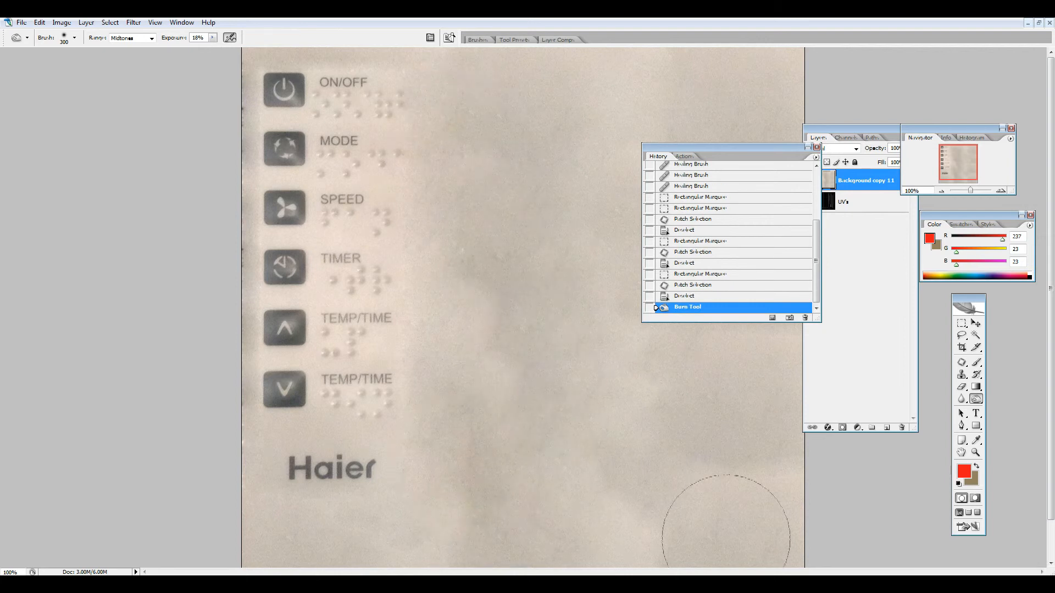
Switch to Maya, reload the file1 texture image, and inspect the remote's front face from several angles.
{"action": "key", "text": "z"}
{"action": "right_click", "coordinate": [484, 298]}
{"action": "right_click", "coordinate": [506, 311]}
{"action": "left_click", "coordinate": [522, 313]}
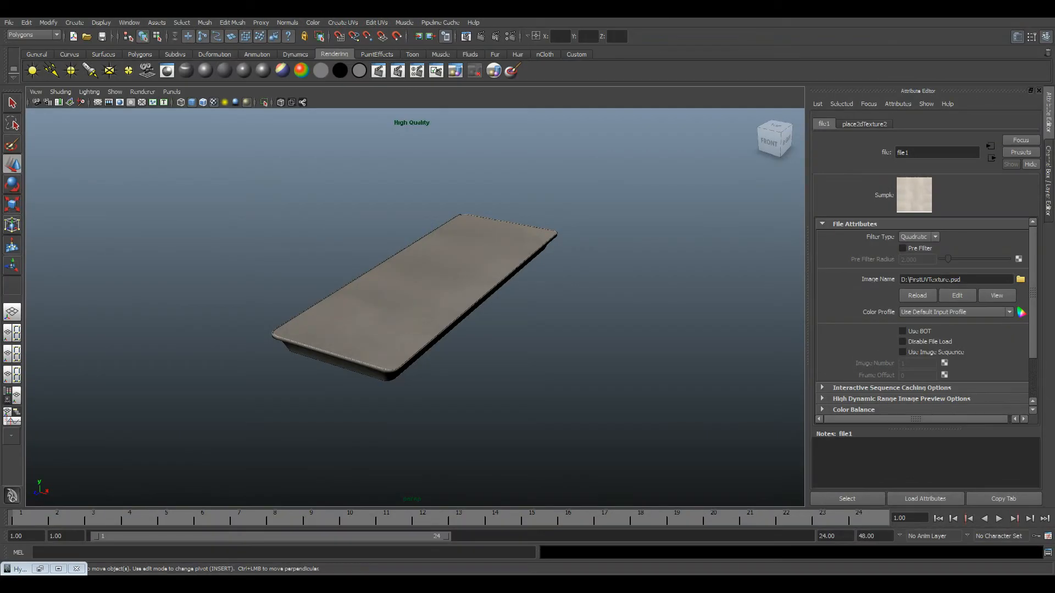
{"action": "left_click", "coordinate": [917, 295]}
{"action": "left_click_drag", "start_coordinate": [647, 311], "coordinate": [383, 278]}
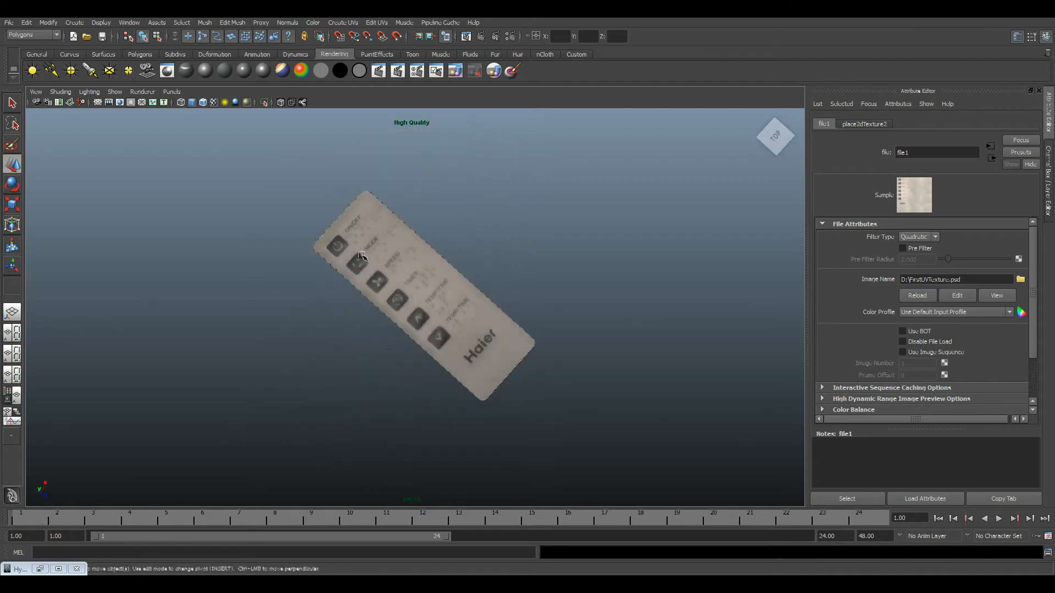
{"action": "scroll", "coordinate": [436, 302], "scroll_direction": "up", "scroll_amount": 8}
{"action": "left_click_drag", "start_coordinate": [435, 302], "coordinate": [421, 372]}
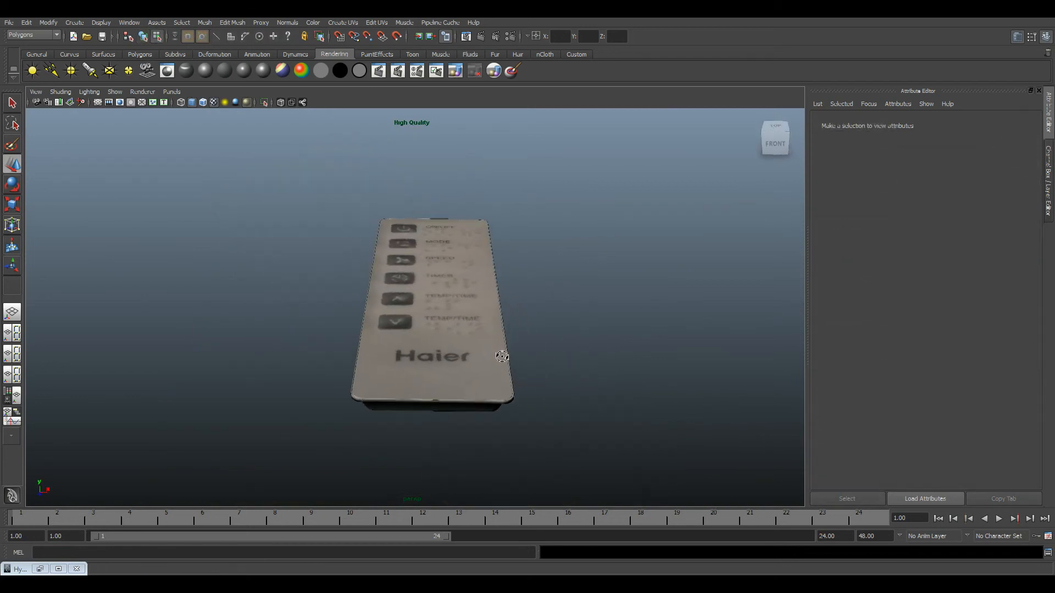
{"action": "left_click_drag", "start_coordinate": [502, 356], "coordinate": [510, 370]}
Examine reference photos IMG_0130 of the remote's back and IMG_0128 of its front up close.
{"action": "key", "text": "alt+Tab"}
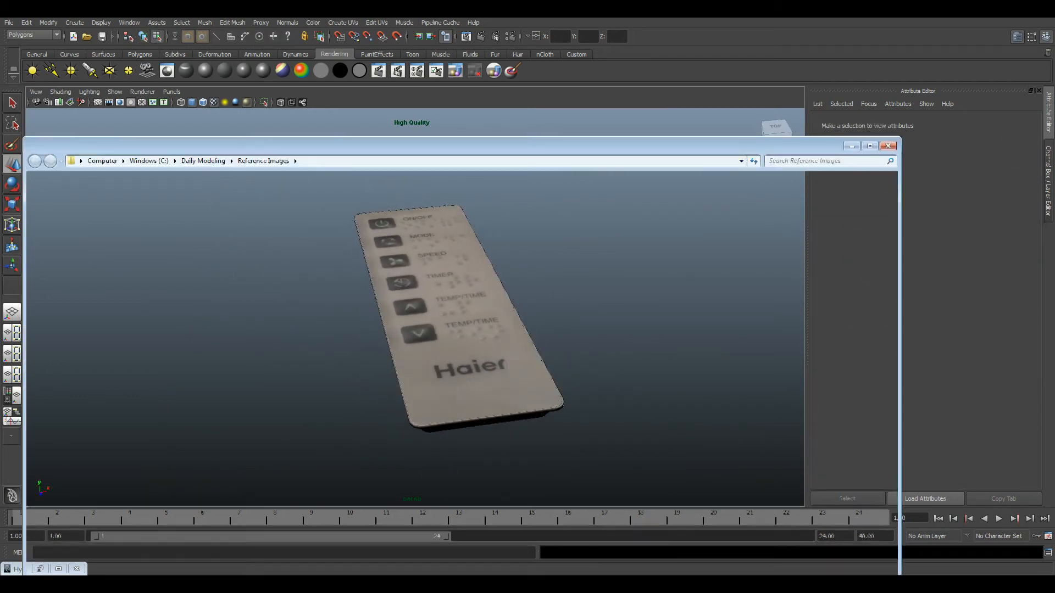
{"action": "double_click", "coordinate": [479, 219]}
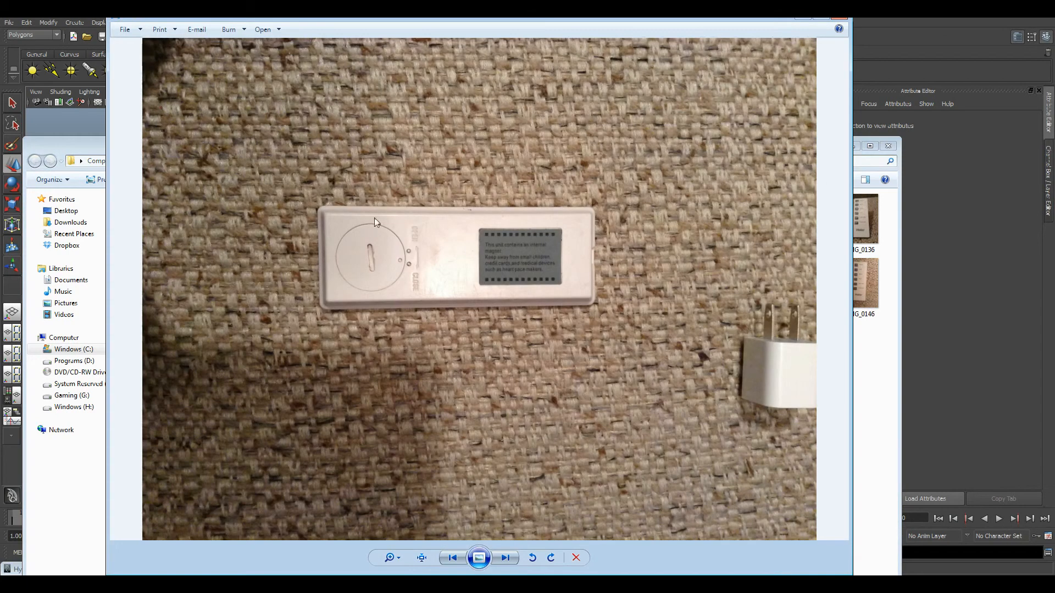
{"action": "scroll", "coordinate": [449, 219], "scroll_direction": "up", "scroll_amount": 3}
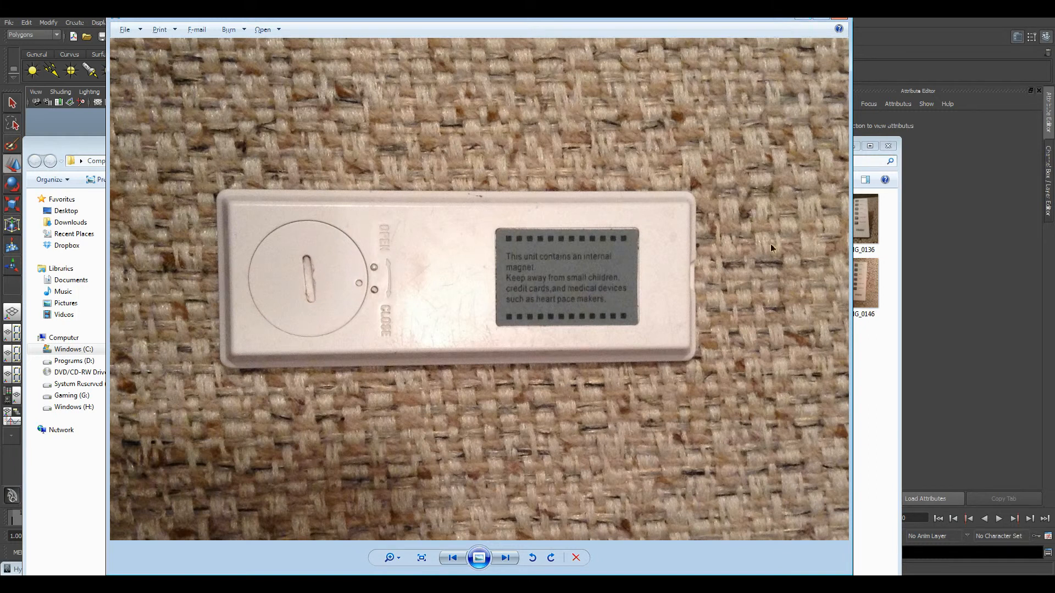
{"action": "left_click", "coordinate": [838, 20]}
{"action": "double_click", "coordinate": [349, 220]}
{"action": "scroll", "coordinate": [424, 207], "scroll_direction": "up", "scroll_amount": 3}
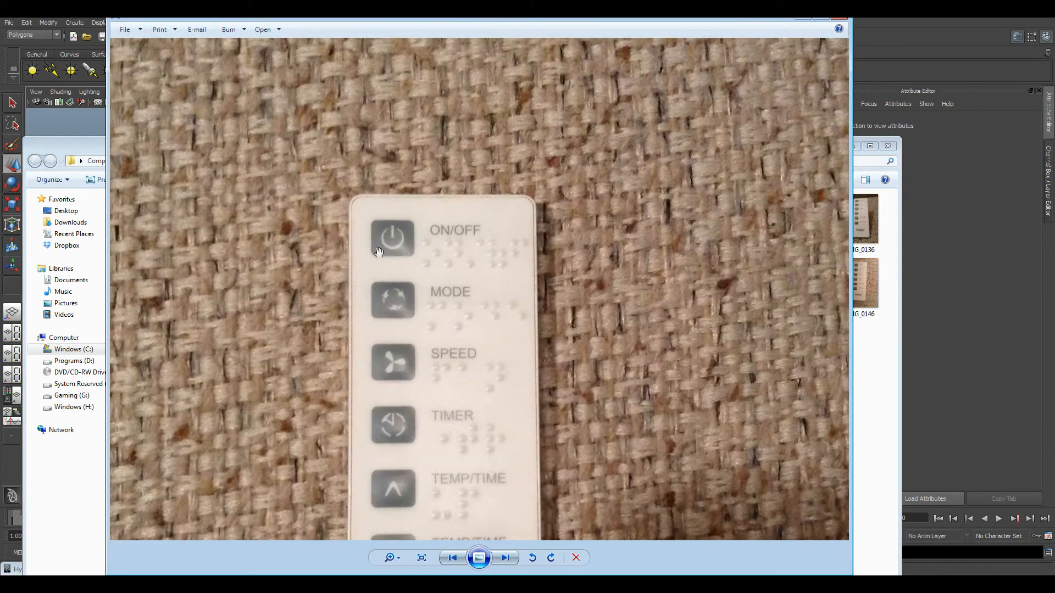
{"action": "left_click", "coordinate": [839, 20]}
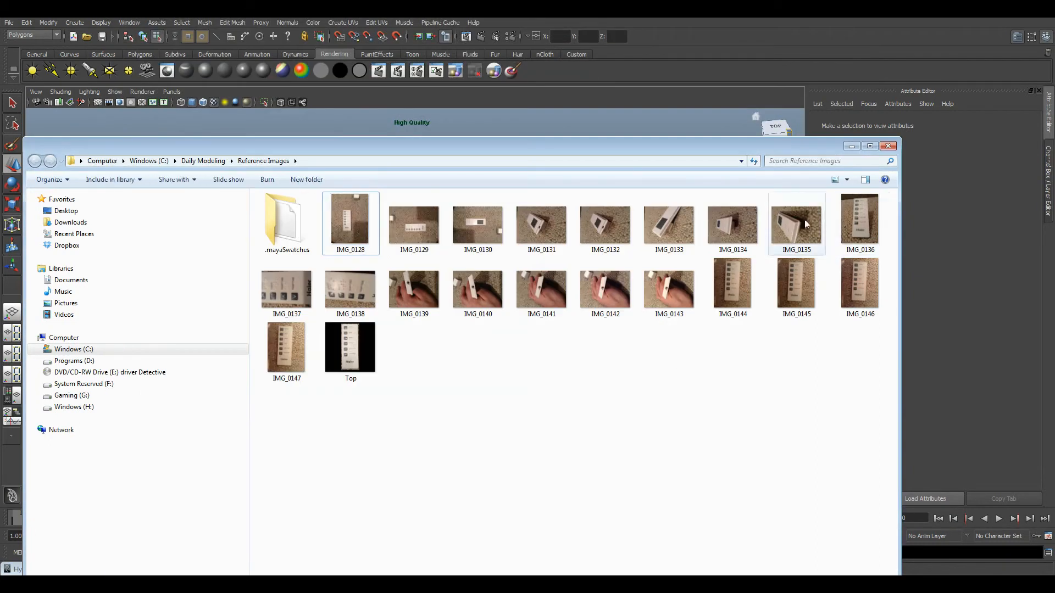
{"action": "double_click", "coordinate": [493, 219]}
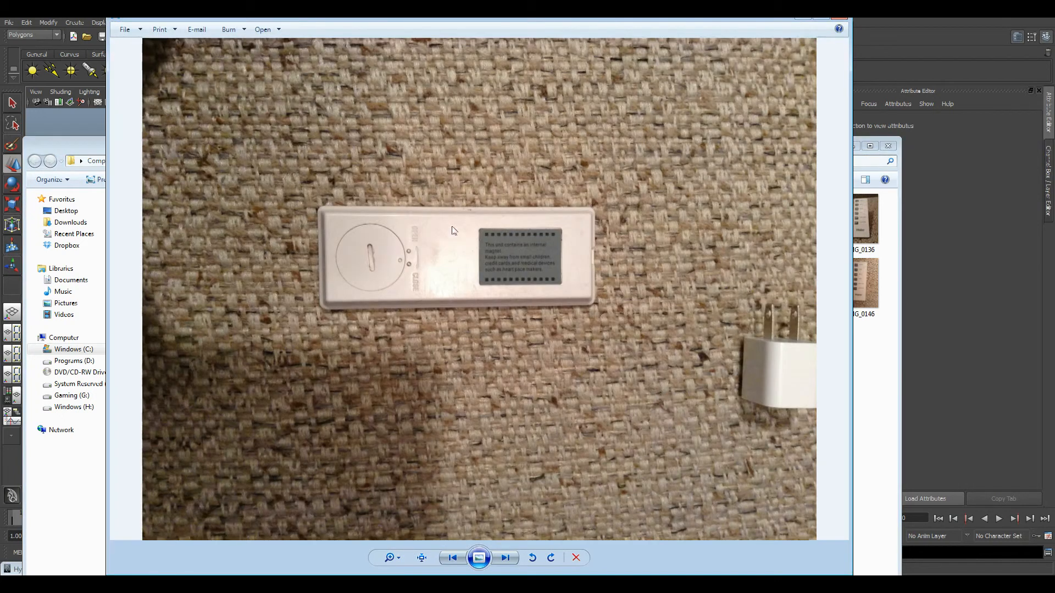
{"action": "scroll", "coordinate": [516, 299], "scroll_direction": "up", "scroll_amount": 3}
{"action": "scroll", "coordinate": [368, 273], "scroll_direction": "down", "scroll_amount": 1}
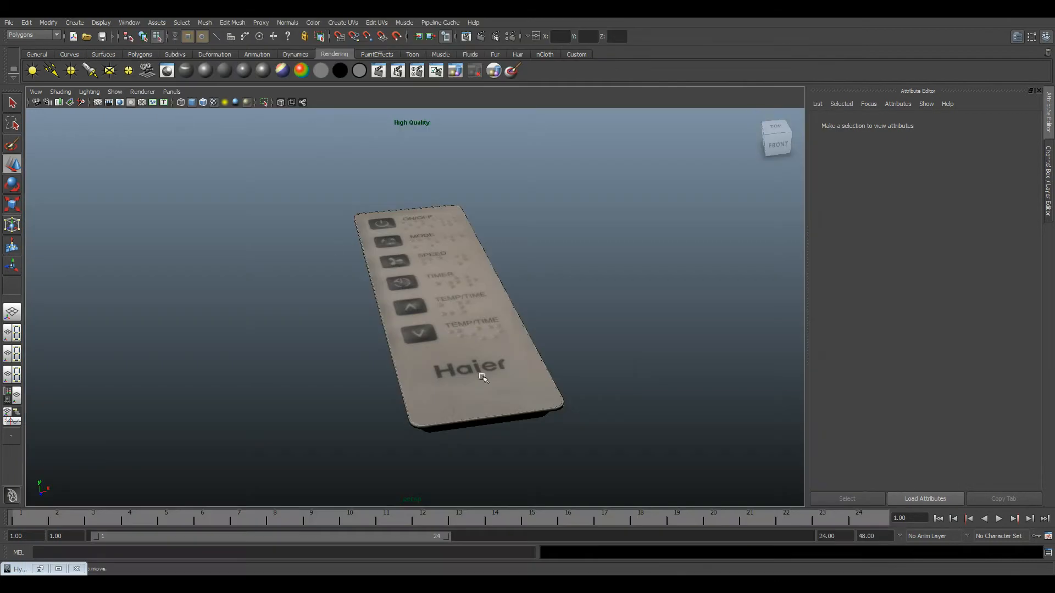
Inspect the remote model's front face and then its back from below.
{"action": "mouse_move", "coordinate": [491, 365]}
{"action": "left_mouse_down"}
{"action": "mouse_move", "coordinate": [506, 323]}
{"action": "mouse_move", "coordinate": [506, 259]}
{"action": "mouse_move", "coordinate": [510, 365]}
{"action": "left_mouse_up"}
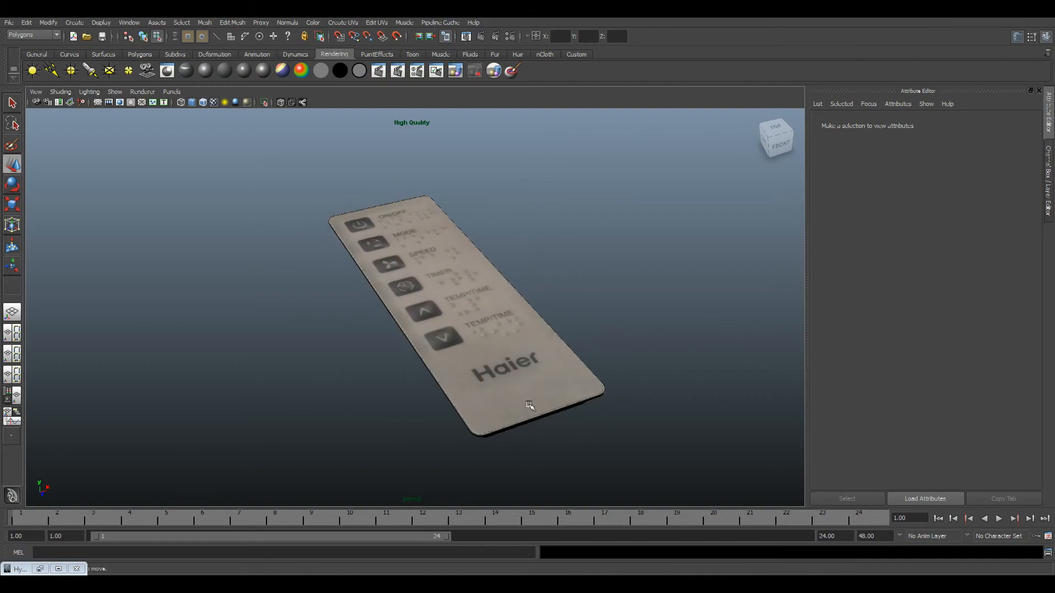
{"action": "left_click_drag", "start_coordinate": [531, 406], "coordinate": [541, 284]}
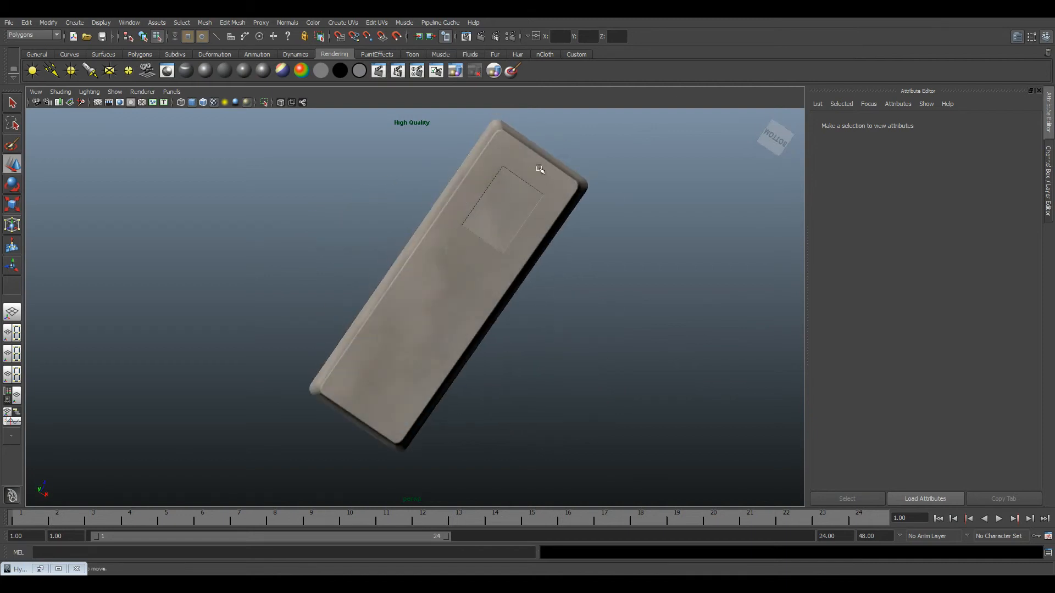
{"action": "left_click_drag", "start_coordinate": [521, 240], "coordinate": [456, 294]}
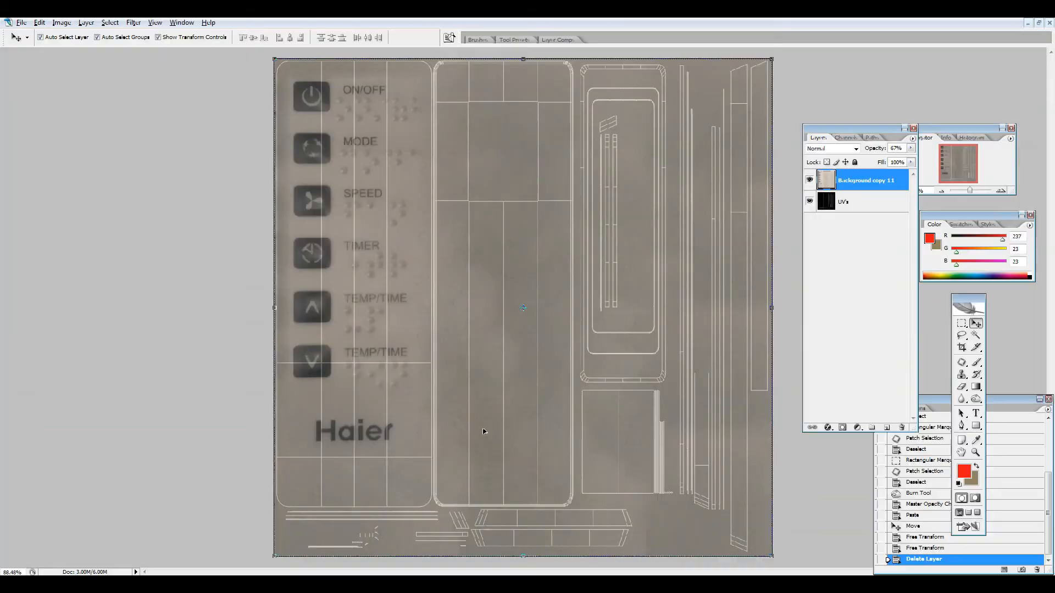
Preview reference photo IMG_0130 of the remote's back and open it in Photoshop.
{"action": "key", "text": "alt+Tab"}
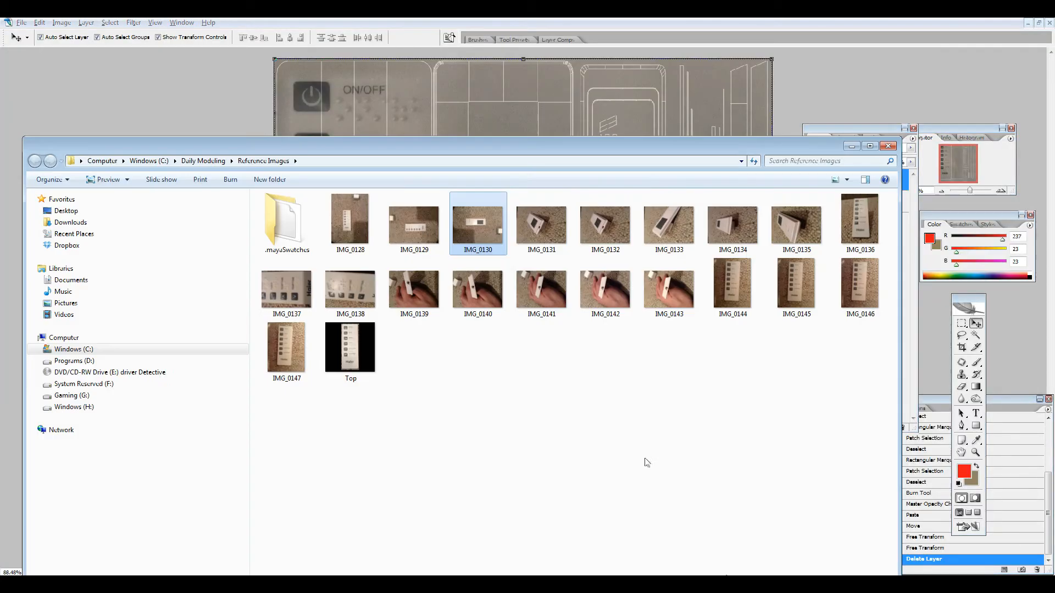
{"action": "double_click", "coordinate": [486, 220]}
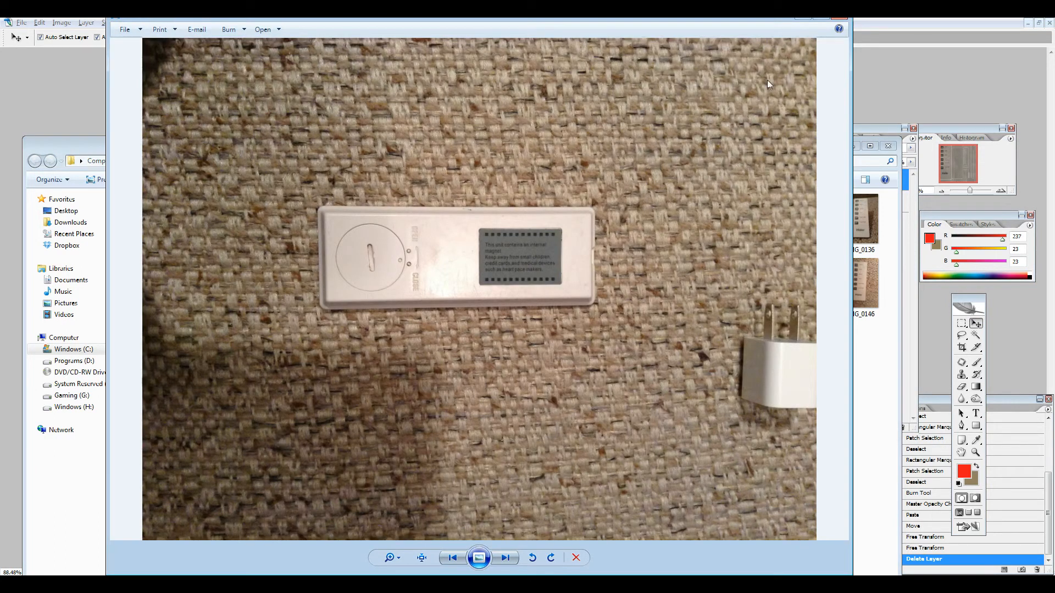
{"action": "key", "text": "alt+F4"}
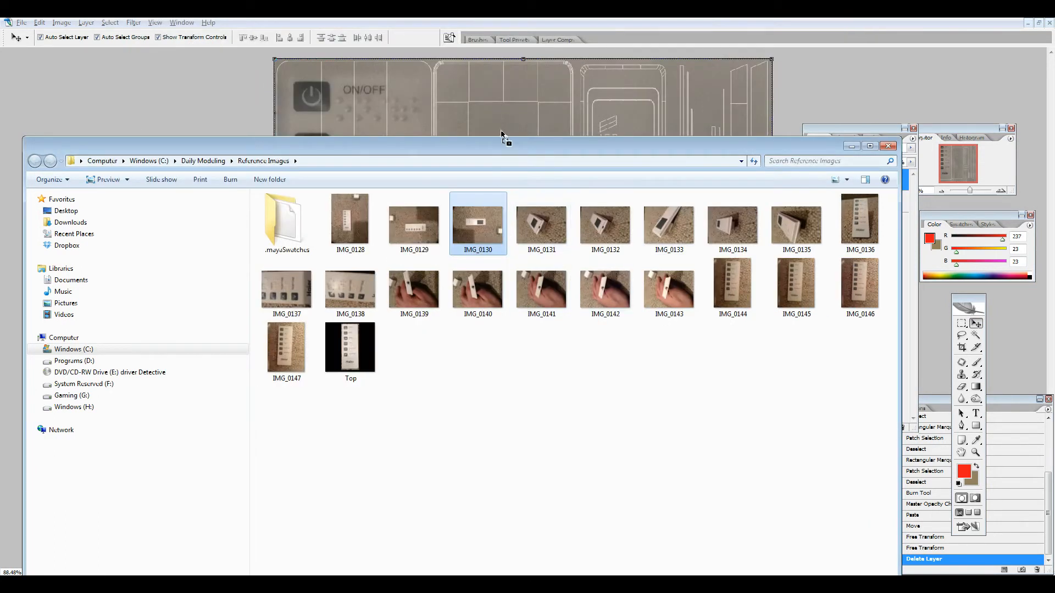
{"action": "left_click_drag", "start_coordinate": [502, 132], "coordinate": [502, 132]}
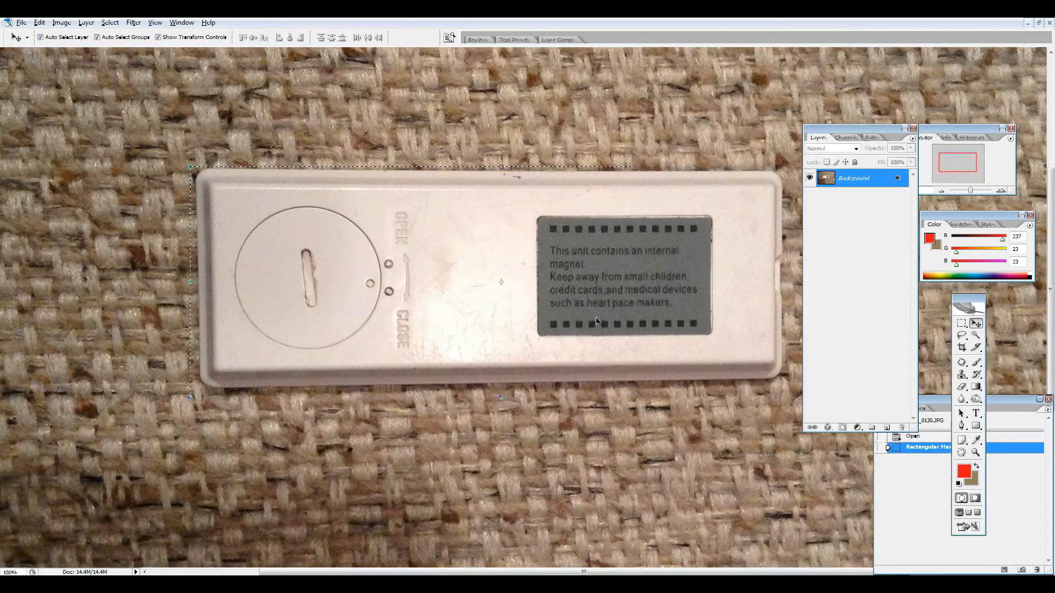
Copy the grey magnet warning label from the back photo and paste it into FirstUVTexture.psd.
{"action": "left_click", "coordinate": [962, 324]}
{"action": "left_click", "coordinate": [529, 208]}
{"action": "left_click_drag", "start_coordinate": [525, 211], "coordinate": [723, 346]}
{"action": "left_click", "coordinate": [755, 120]}
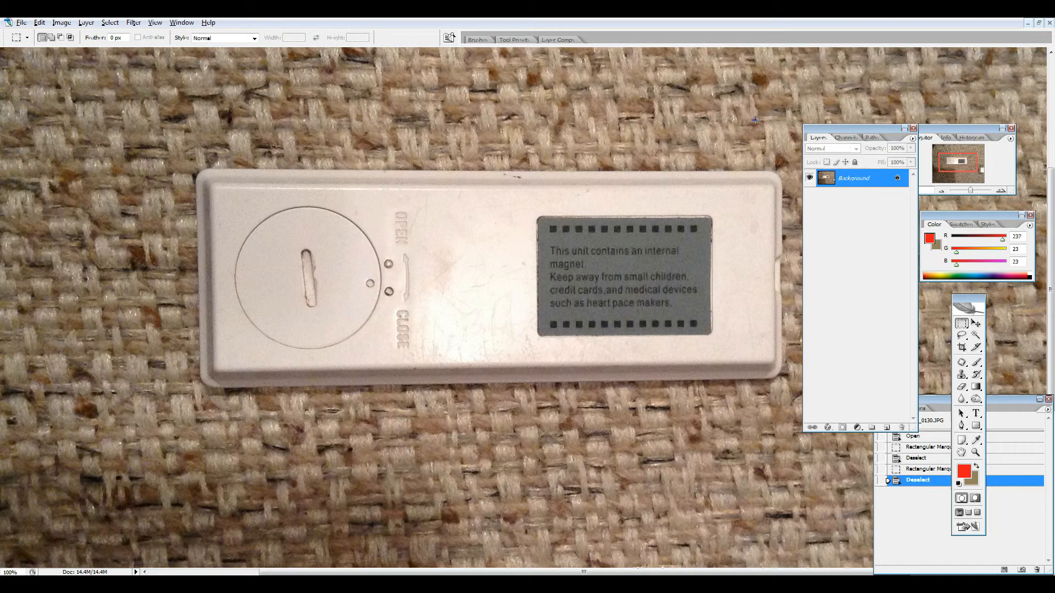
{"action": "left_click", "coordinate": [1028, 23]}
{"action": "key", "text": "ctrl+v"}
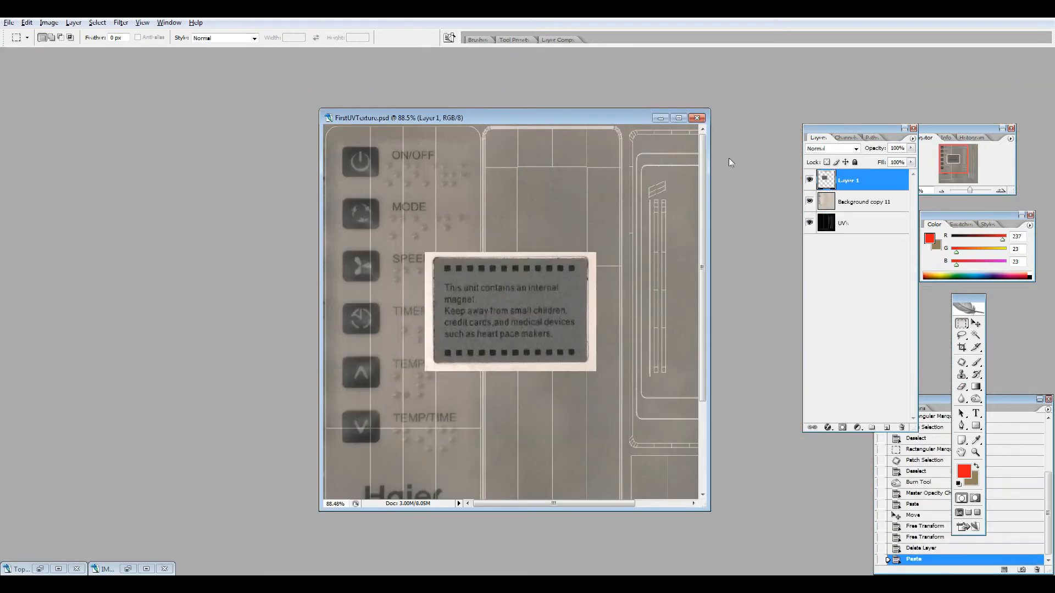
{"action": "left_click", "coordinate": [678, 117]}
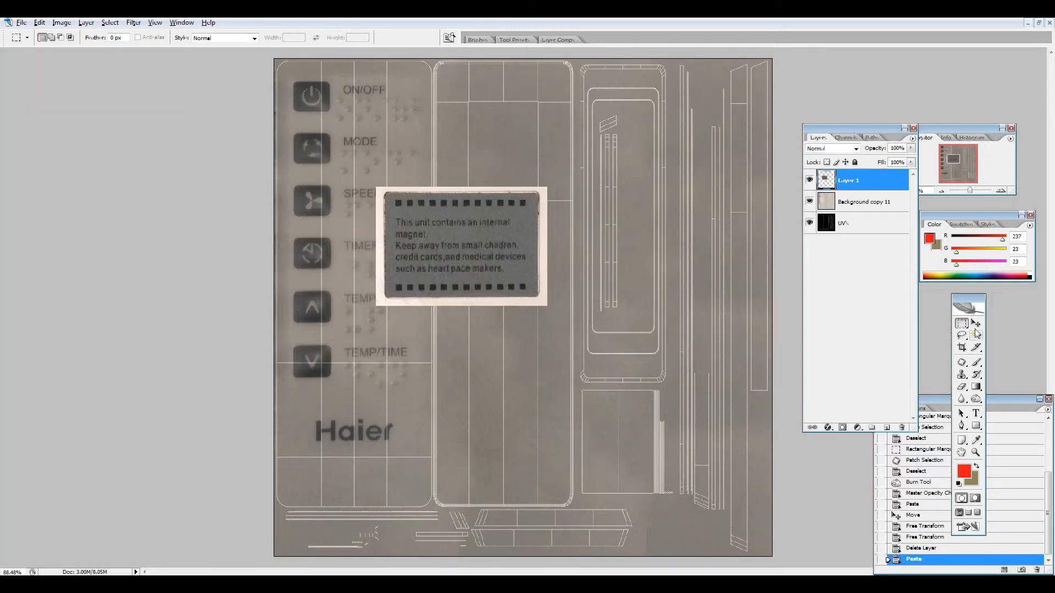
Rotate the pasted warning label 90° clockwise and place it over the left part of the back-face UV shell.
{"action": "left_click", "coordinate": [975, 324]}
{"action": "left_click_drag", "start_coordinate": [461, 248], "coordinate": [395, 347]}
{"action": "left_click_drag", "start_coordinate": [485, 281], "coordinate": [461, 436]}
{"action": "key", "text": "Return"}
{"action": "left_click_drag", "start_coordinate": [417, 347], "coordinate": [462, 320]}
Move the warning label inside the lower back-face UV shell and shift the Layers palette clear of the texture.
{"action": "key", "text": "z"}
{"action": "left_click", "coordinate": [720, 455]}
{"action": "left_click", "coordinate": [721, 454]}
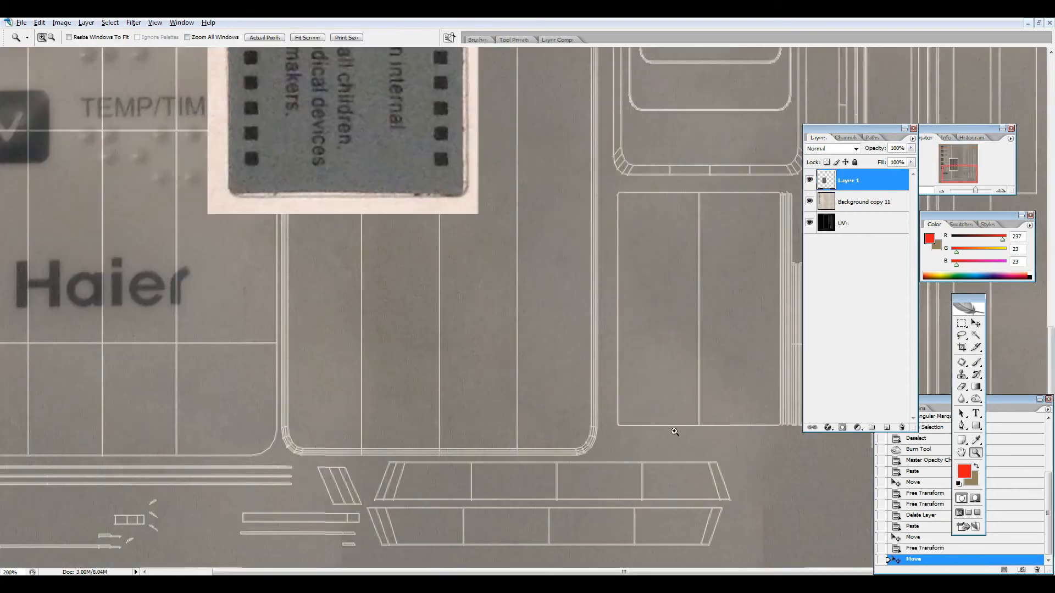
{"action": "right_click", "coordinate": [692, 284]}
{"action": "left_click", "coordinate": [719, 301]}
{"action": "left_click", "coordinate": [778, 447]}
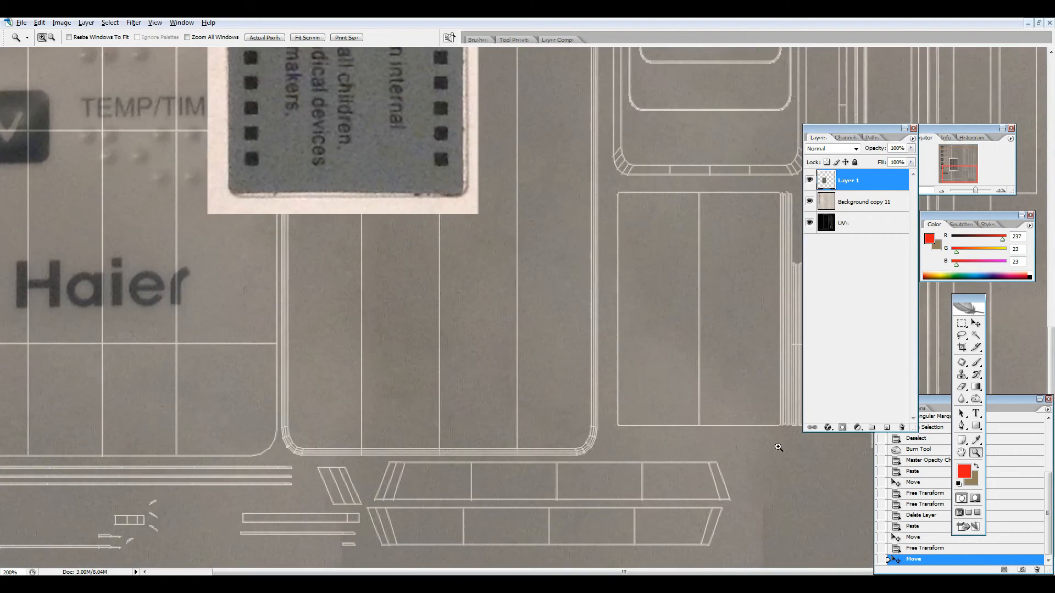
{"action": "left_click", "coordinate": [975, 323]}
{"action": "left_click_drag", "start_coordinate": [282, 88], "coordinate": [375, 264]}
{"action": "left_click_drag", "start_coordinate": [818, 124], "coordinate": [953, 122]}
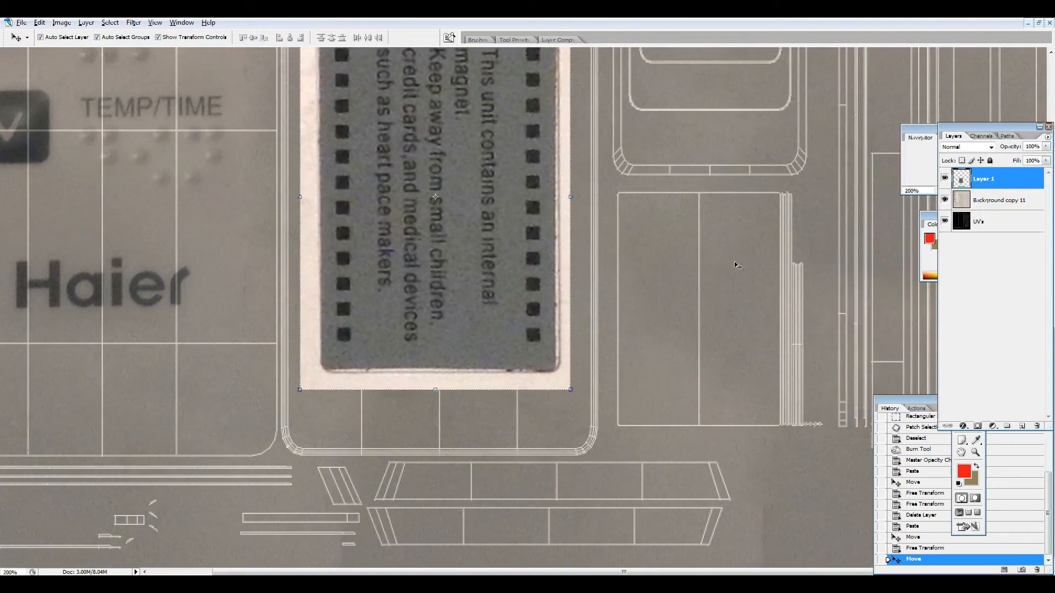
Move the warning label up so it overlaps the back-face UV shell's left edge beside the TEMP/TIME lettering.
{"action": "left_click_drag", "start_coordinate": [431, 178], "coordinate": [351, 202]}
{"action": "key", "text": "z"}
{"action": "left_click", "coordinate": [703, 213], "text": "alt"}
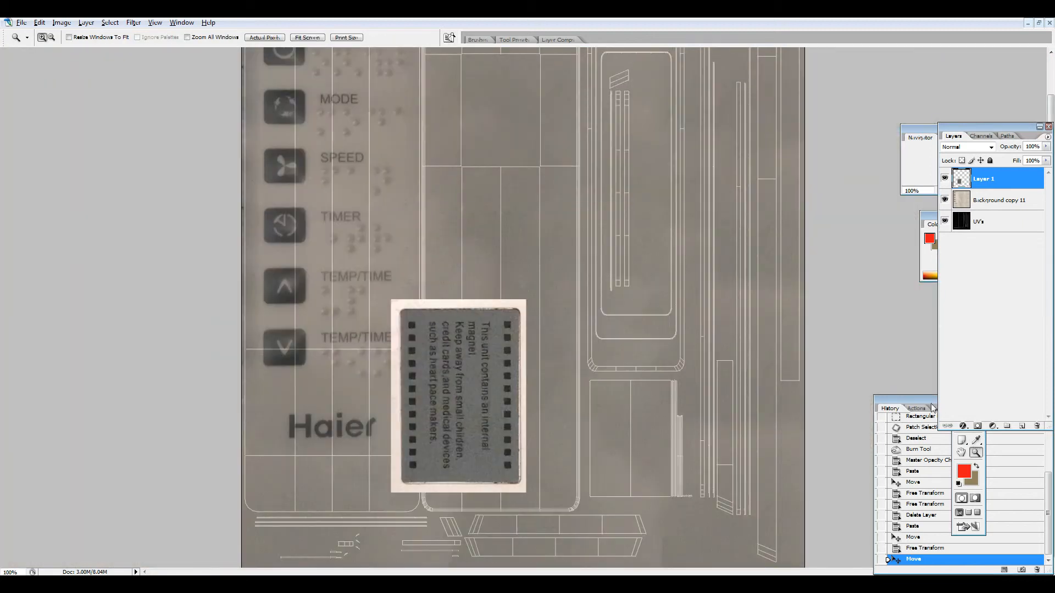
{"action": "left_click", "coordinate": [985, 466]}
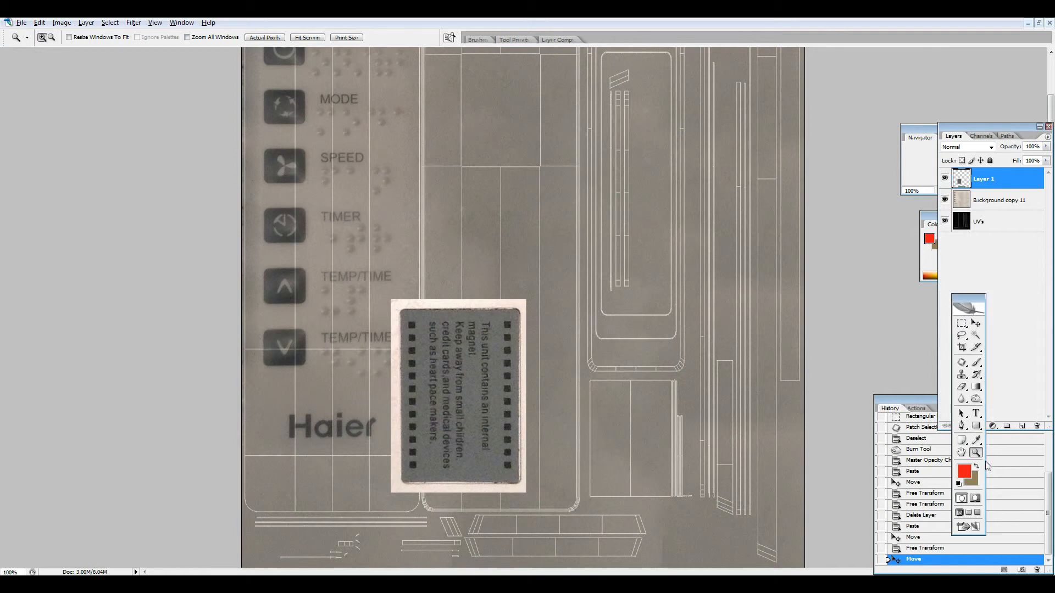
{"action": "left_click", "coordinate": [975, 325]}
{"action": "left_click_drag", "start_coordinate": [433, 357], "coordinate": [441, 293]}
Delete the light margins along the warning label's right and top edges with the Rectangular Marquee.
{"action": "key", "text": "z"}
{"action": "left_click", "coordinate": [532, 301]}
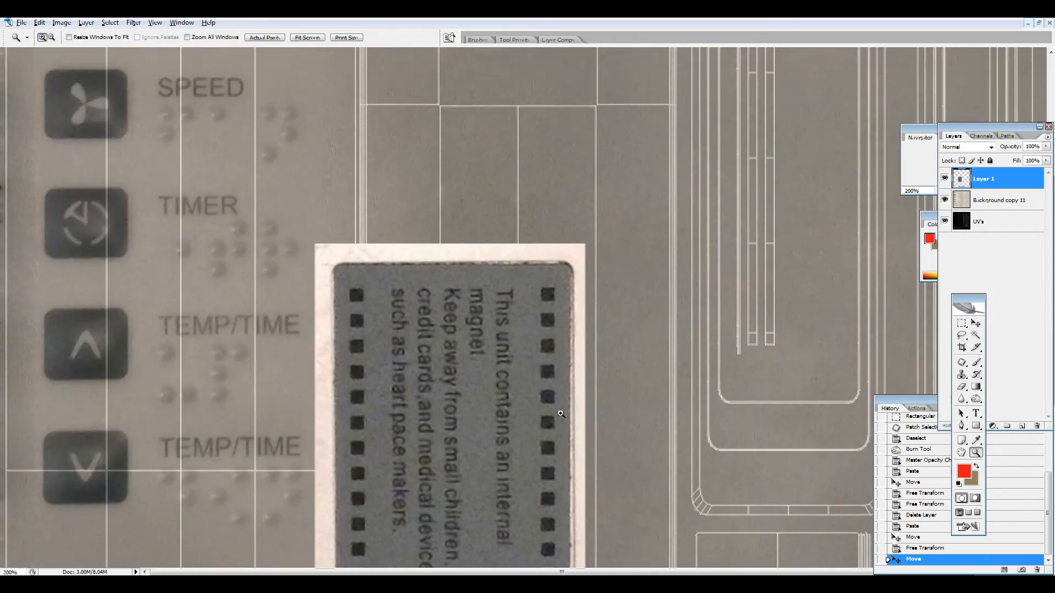
{"action": "scroll", "coordinate": [561, 414], "scroll_direction": "down", "scroll_amount": 5}
{"action": "key", "text": "m"}
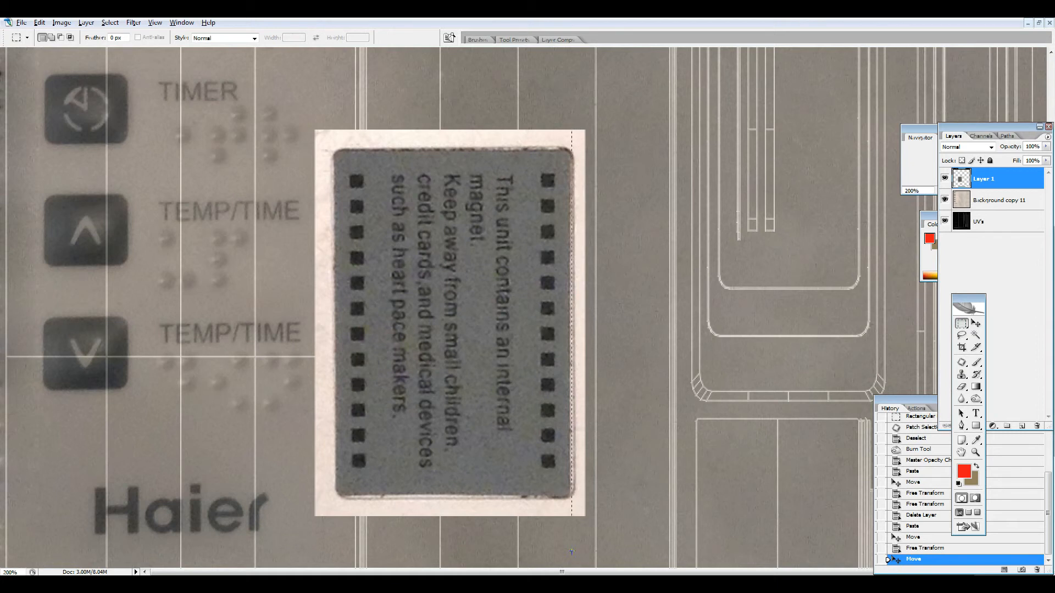
{"action": "left_click_drag", "start_coordinate": [571, 550], "coordinate": [572, 549]}
{"action": "key", "text": "Delete"}
{"action": "key", "text": "ctrl+d"}
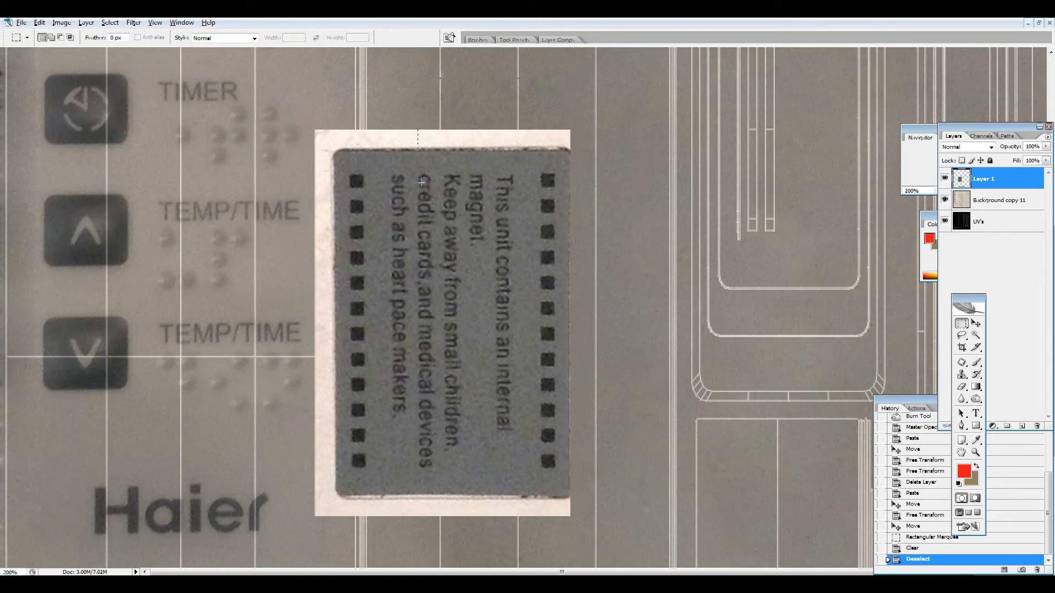
{"action": "left_click_drag", "start_coordinate": [285, 148], "coordinate": [286, 149]}
{"action": "key", "text": "Delete"}
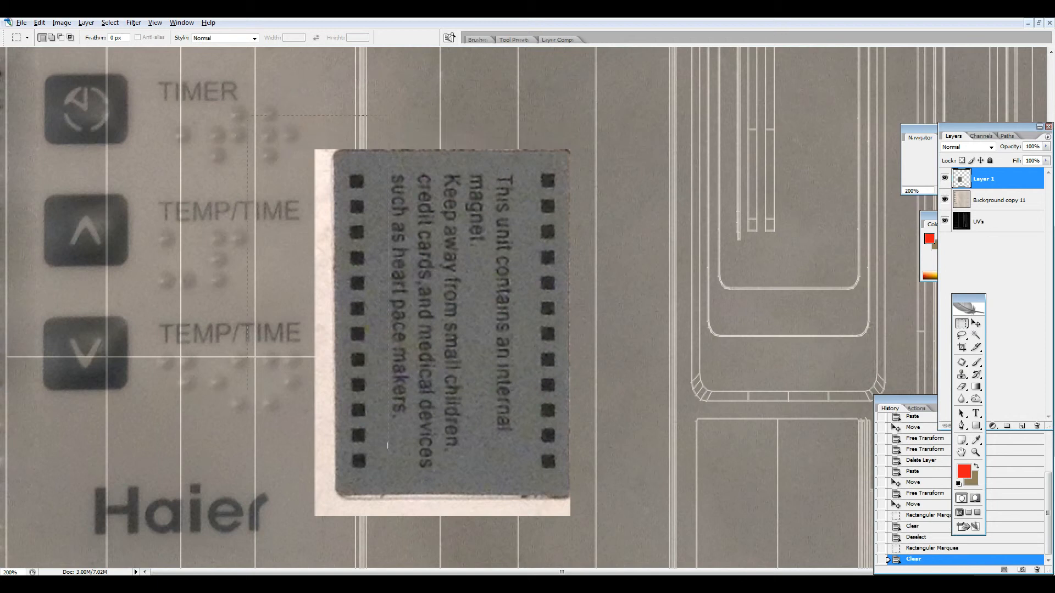
Delete the light margins along the warning label's left and bottom edges.
{"action": "scroll", "coordinate": [286, 149], "scroll_direction": "down", "scroll_amount": 10}
{"action": "left_click_drag", "start_coordinate": [335, 289], "coordinate": [334, 290]}
{"action": "key", "text": "Delete"}
{"action": "key", "text": "ctrl+d"}
{"action": "left_click_drag", "start_coordinate": [693, 274], "coordinate": [694, 275]}
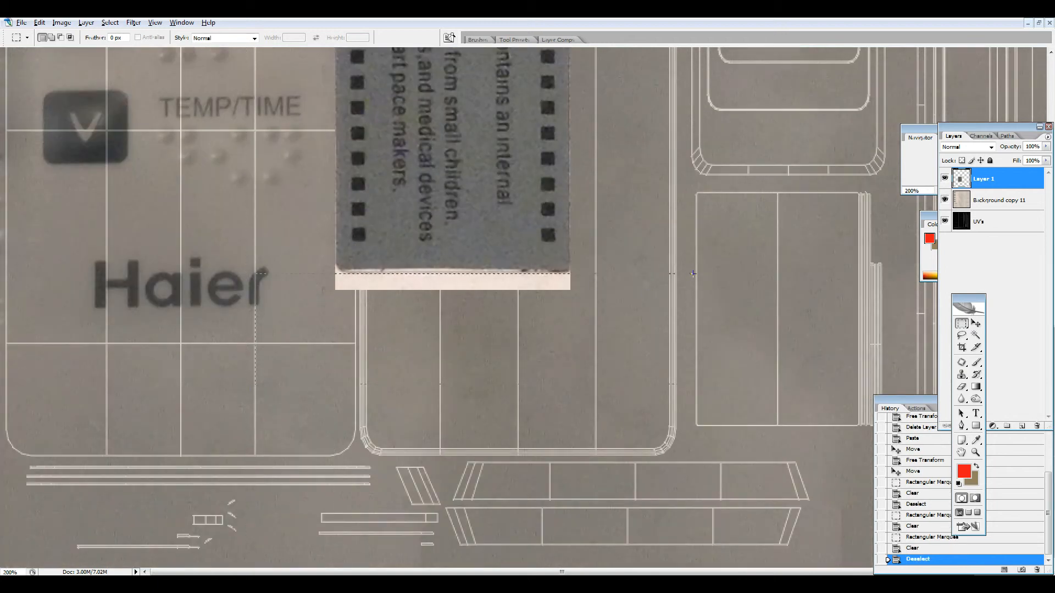
{"action": "key", "text": "Delete"}
{"action": "key", "text": "ctrl+d"}
Trim the leftover light slivers from the warning label's bottom and left edges.
{"action": "scroll", "coordinate": [607, 401], "scroll_direction": "up", "scroll_amount": 7}
{"action": "scroll", "coordinate": [629, 484], "scroll_direction": "up", "scroll_amount": 2}
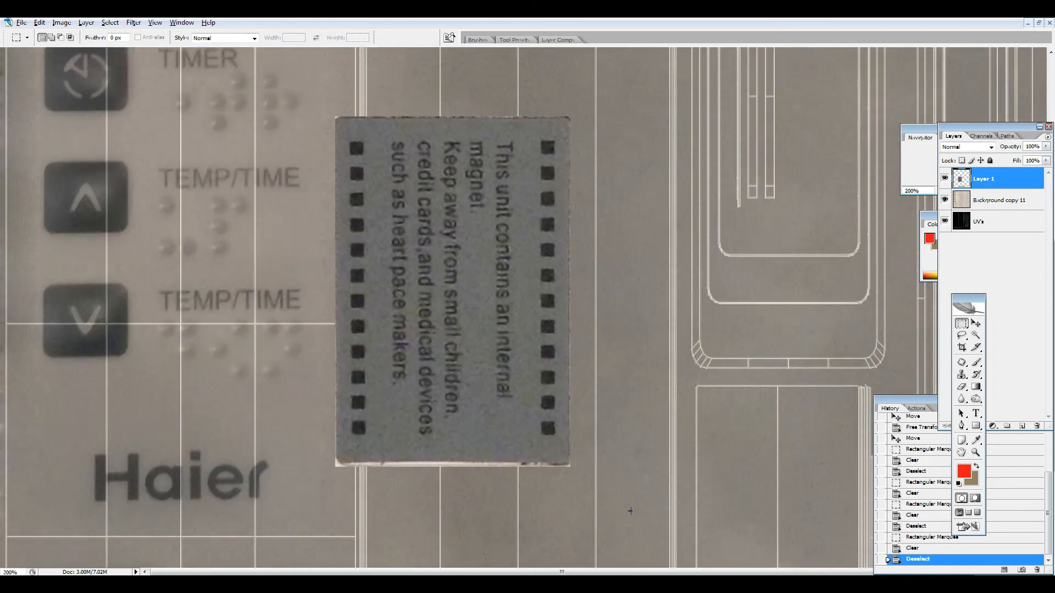
{"action": "left_click_drag", "start_coordinate": [295, 469], "coordinate": [295, 468]}
{"action": "key", "text": "Delete"}
{"action": "key", "text": "ctrl+d"}
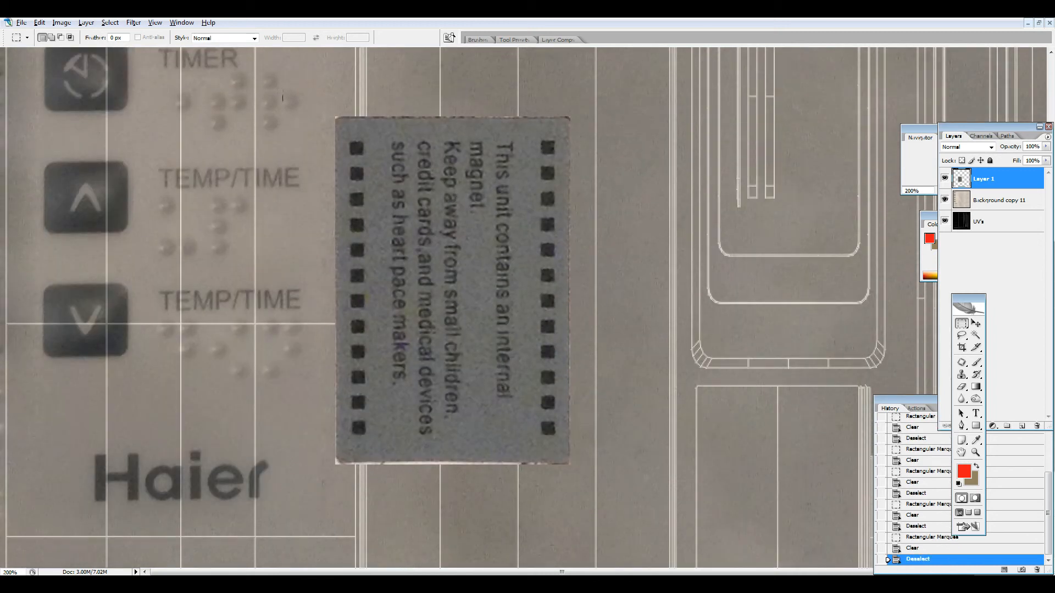
{"action": "left_click_drag", "start_coordinate": [337, 553], "coordinate": [337, 552]}
{"action": "key", "text": "Delete"}
{"action": "key", "text": "ctrl+d"}
{"action": "left_click_drag", "start_coordinate": [615, 461], "coordinate": [615, 462]}
{"action": "key", "text": "Delete"}
{"action": "key", "text": "ctrl+d"}
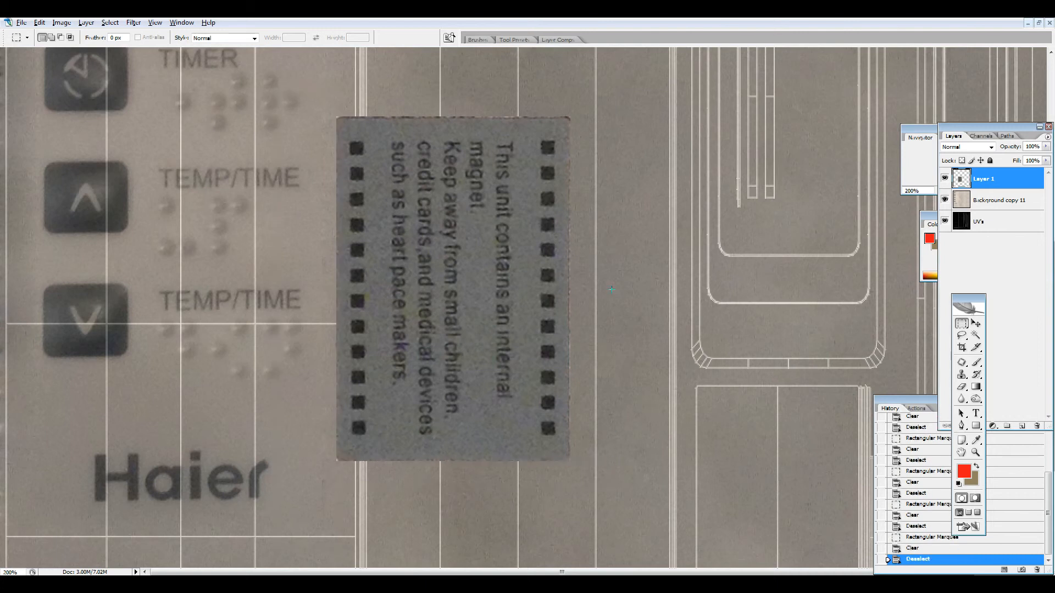
Trim the thin dark fringe from the warning label's right edge.
{"action": "left_click_drag", "start_coordinate": [624, 185], "coordinate": [624, 186]}
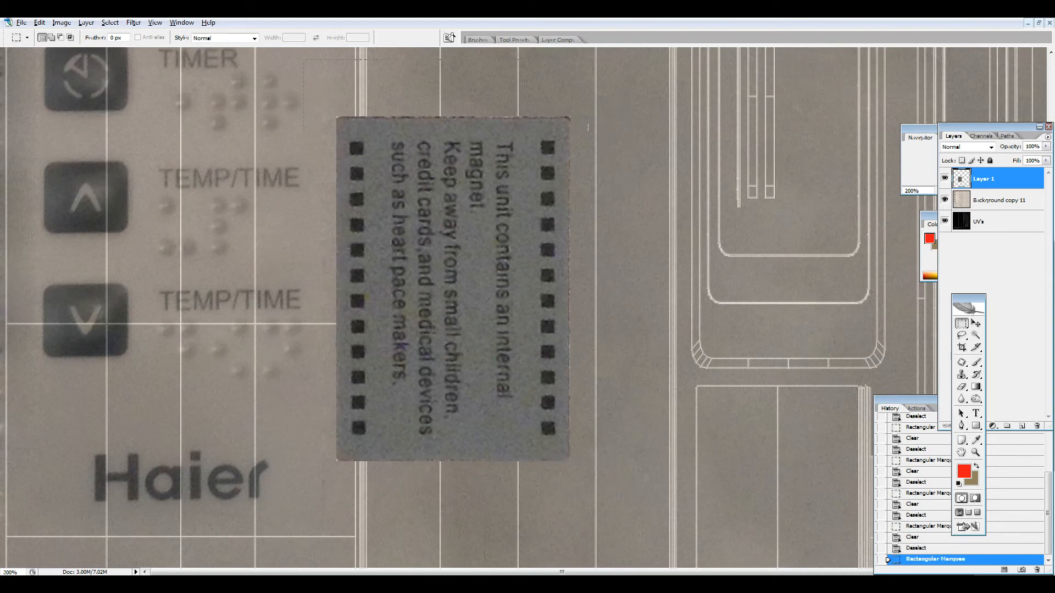
{"action": "left_click_drag", "start_coordinate": [609, 116], "coordinate": [608, 116]}
{"action": "key", "text": "ctrl+d"}
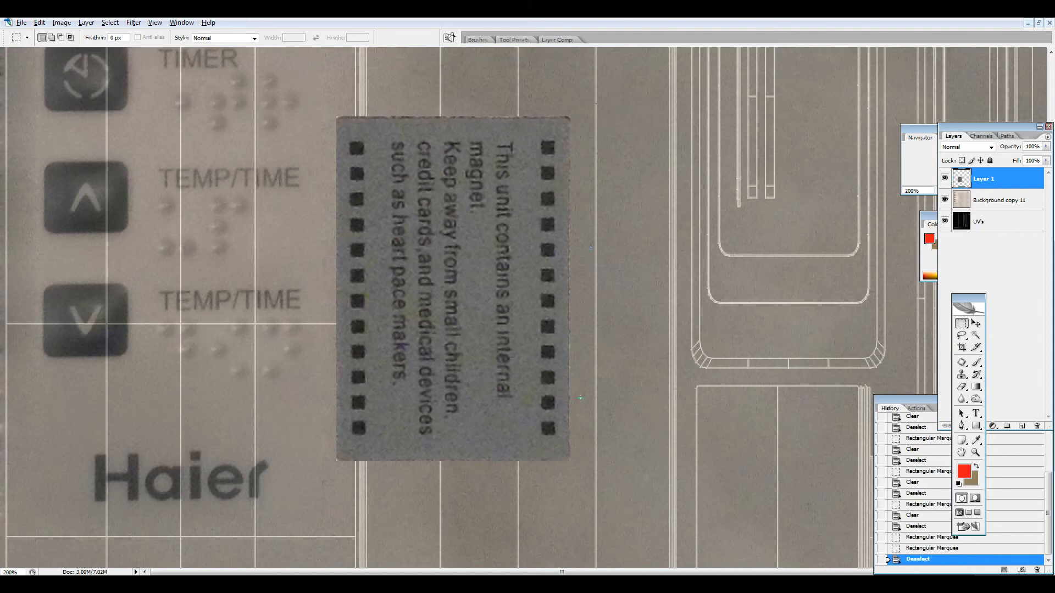
{"action": "left_click_drag", "start_coordinate": [568, 543], "coordinate": [568, 543]}
{"action": "key", "text": "Delete"}
{"action": "key", "text": "ctrl+d"}
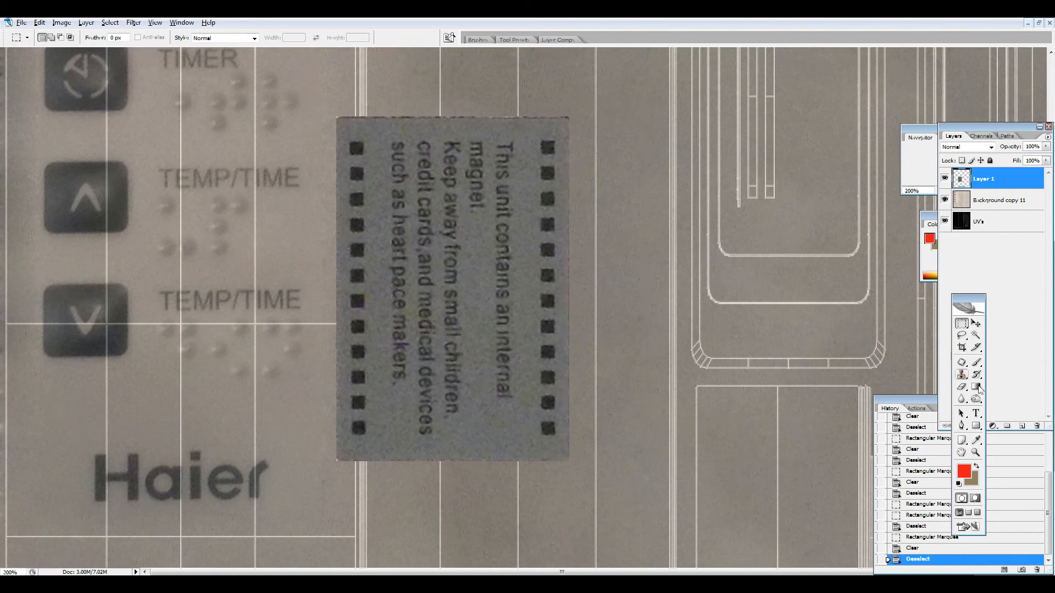
Move the trimmed warning label to the lower part of the back-face UV shell, overlapping its left edge.
{"action": "left_click", "coordinate": [974, 327]}
{"action": "left_click_drag", "start_coordinate": [512, 274], "coordinate": [772, 358]}
{"action": "key", "text": "z"}
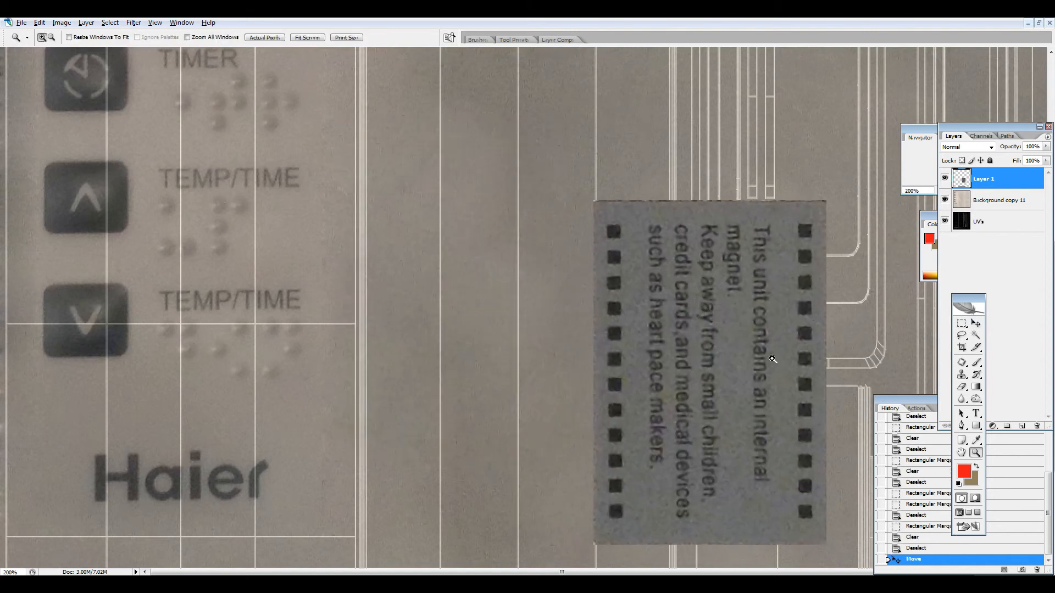
{"action": "right_click", "coordinate": [771, 358]}
{"action": "left_click", "coordinate": [790, 368]}
{"action": "left_click", "coordinate": [780, 472]}
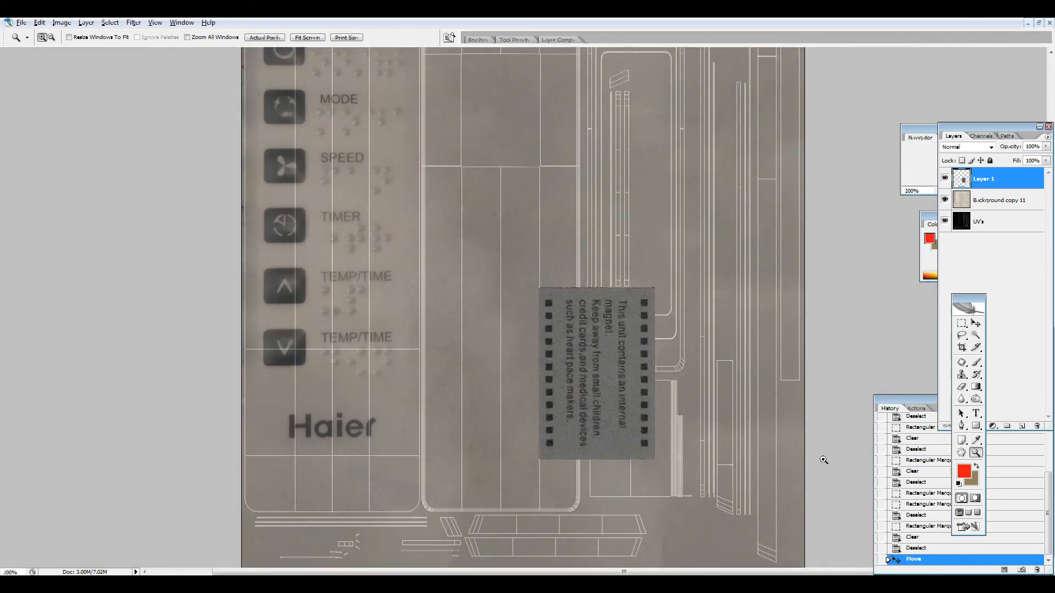
{"action": "left_click", "coordinate": [822, 457]}
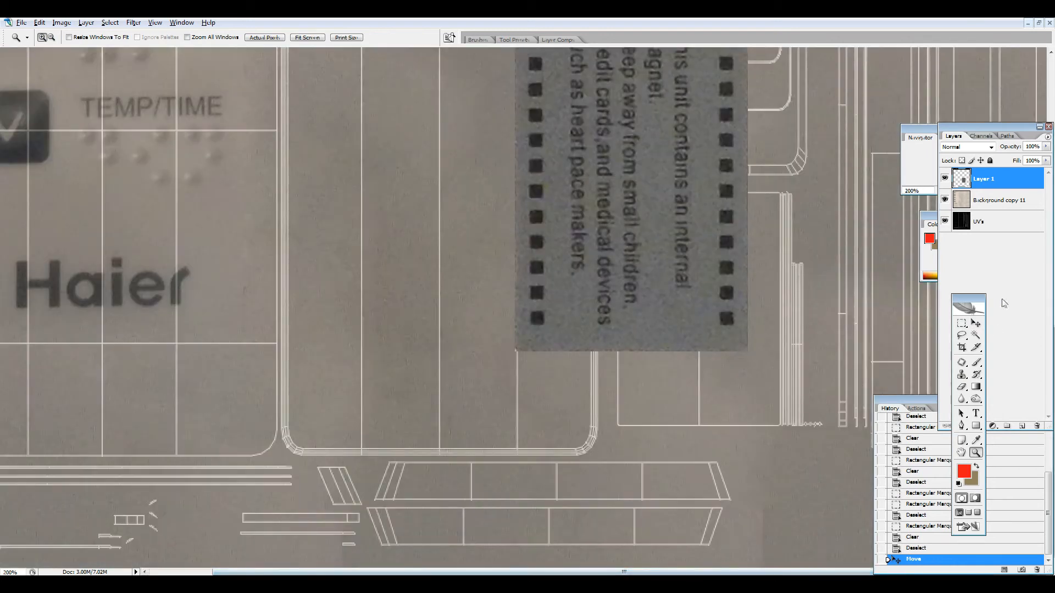
{"action": "left_click", "coordinate": [976, 324]}
{"action": "left_click_drag", "start_coordinate": [626, 190], "coordinate": [344, 238]}
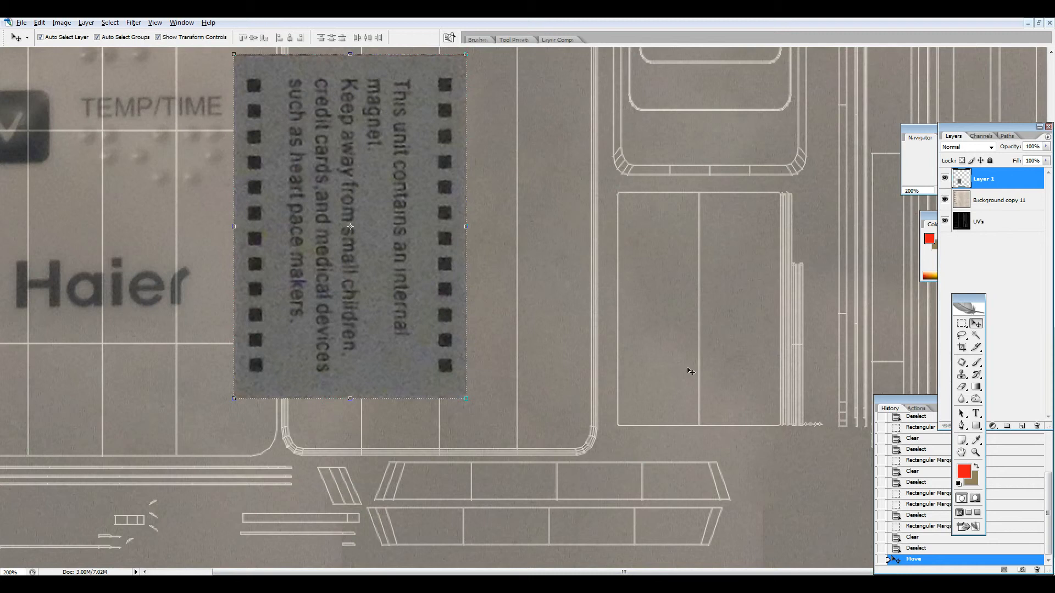
Paint a red test mark on the small rectangular UV shell beside the back face and switch to Maya.
{"action": "left_click", "coordinate": [977, 362]}
{"action": "mouse_move", "coordinate": [686, 256]}
{"action": "left_mouse_down"}
{"action": "mouse_move", "coordinate": [713, 371]}
{"action": "mouse_move", "coordinate": [747, 288]}
{"action": "mouse_move", "coordinate": [653, 273]}
{"action": "mouse_move", "coordinate": [714, 349]}
{"action": "mouse_move", "coordinate": [679, 282]}
{"action": "left_mouse_up"}
{"action": "key", "text": "alt+Tab"}
{"action": "key", "text": "alt+Tab"}
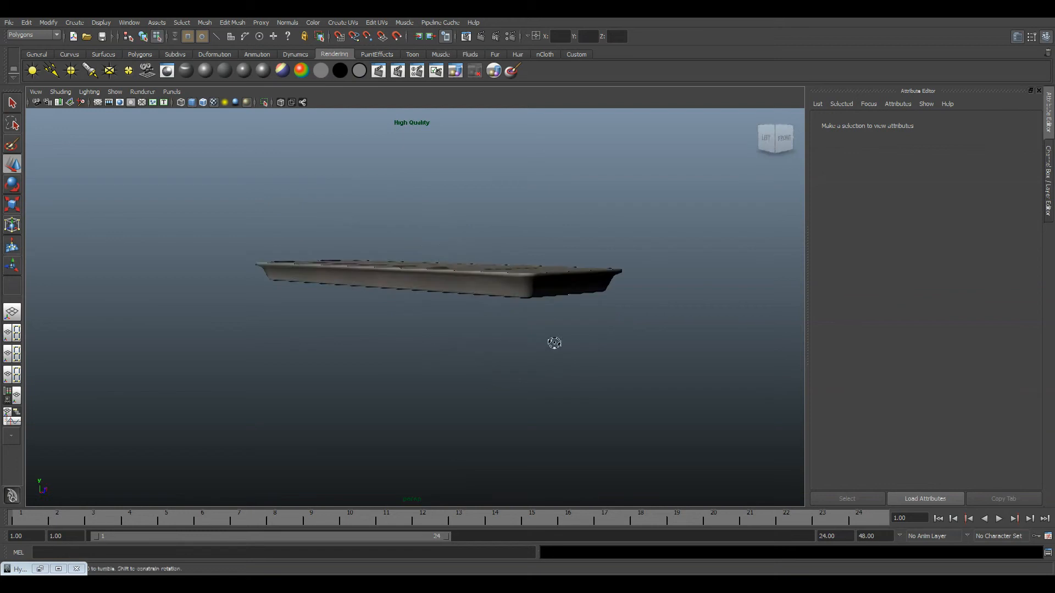
Reload the file1 texture image and examine the test mark and warning label on the remote's back.
{"action": "left_click_drag", "start_coordinate": [553, 341], "coordinate": [494, 236]}
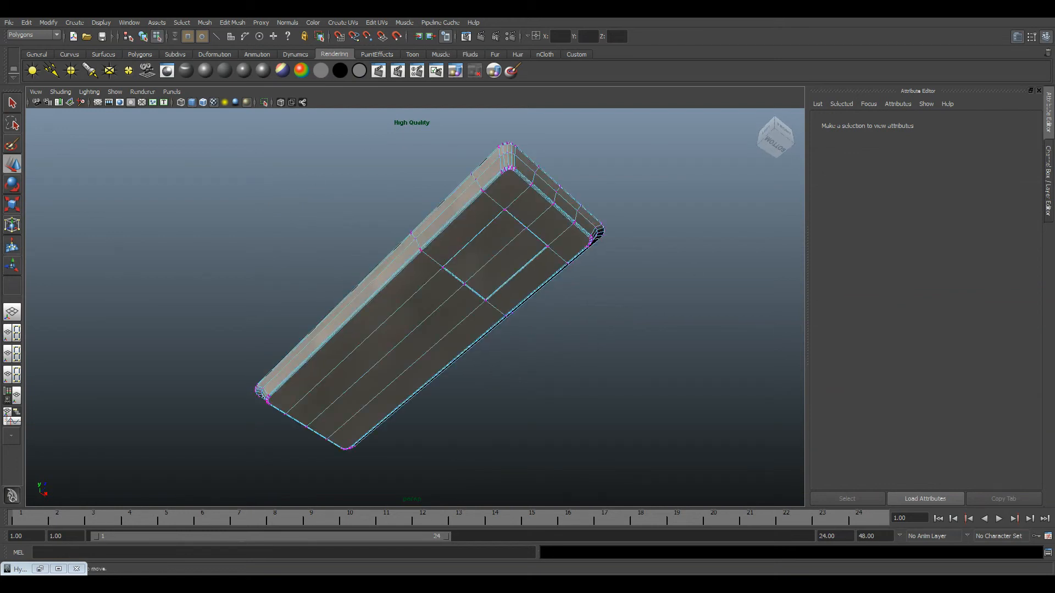
{"action": "left_click", "coordinate": [39, 569]}
{"action": "left_click", "coordinate": [452, 483]}
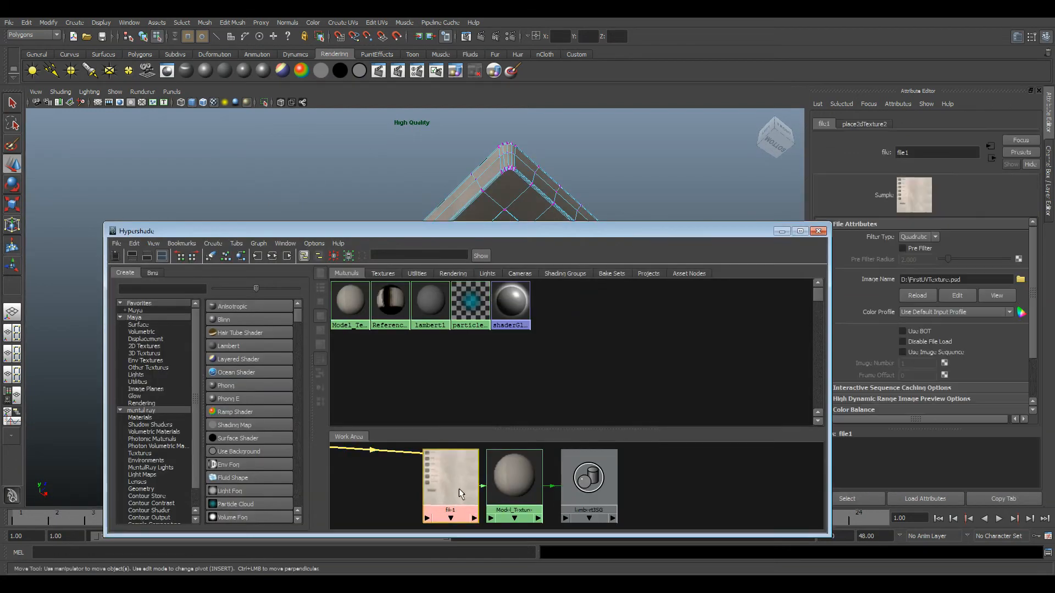
{"action": "left_click", "coordinate": [929, 297]}
{"action": "left_click_drag", "start_coordinate": [667, 231], "coordinate": [574, 494]}
{"action": "scroll", "coordinate": [476, 351], "scroll_direction": "up", "scroll_amount": 5}
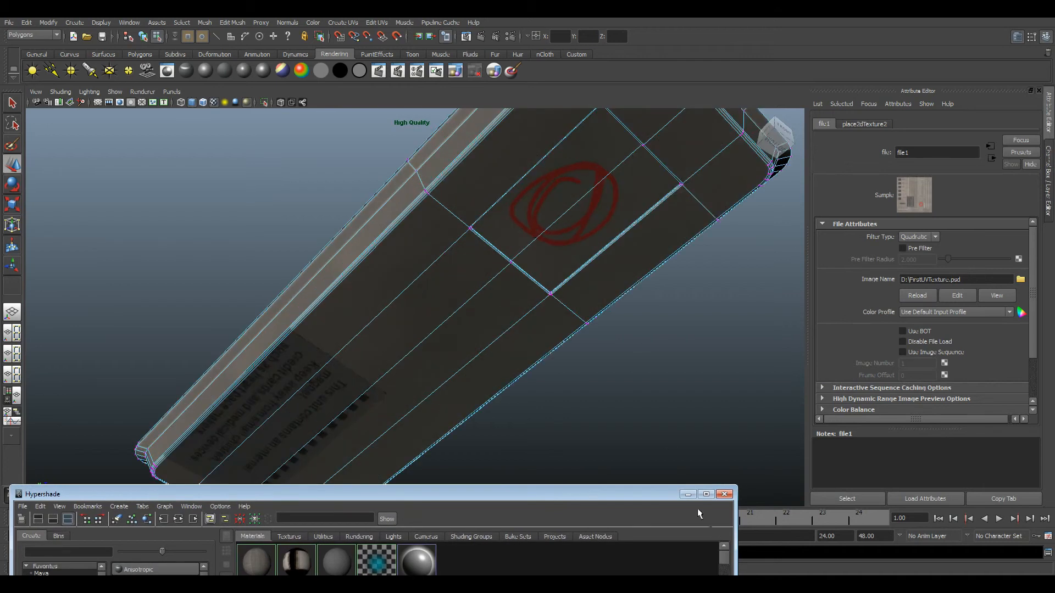
{"action": "left_click", "coordinate": [687, 493]}
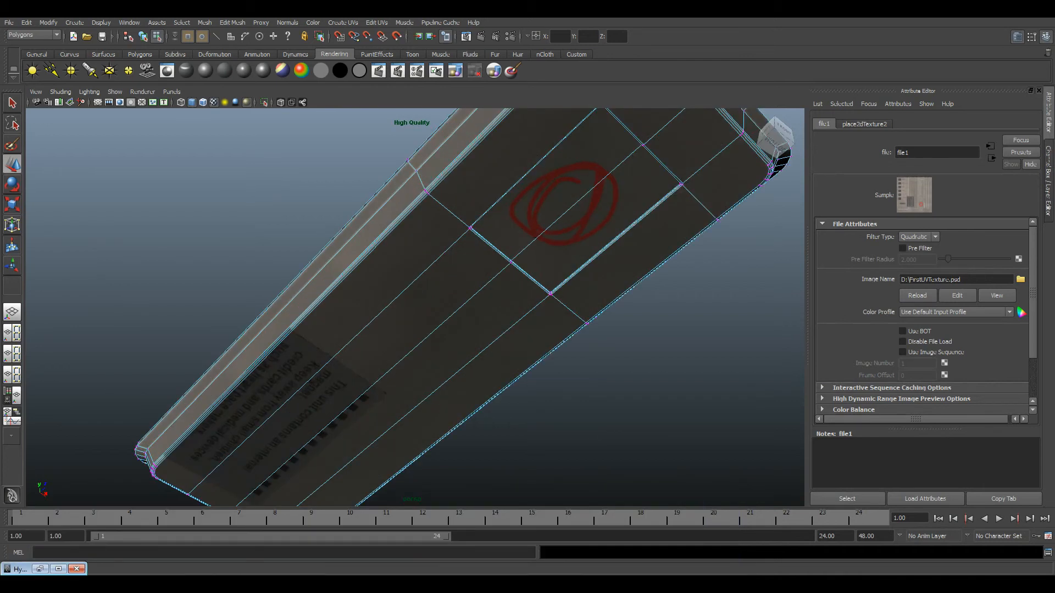
Return to Photoshop, remove the red test mark and move the warning label onto the small rectangular UV shell.
{"action": "key", "text": "alt+Tab"}
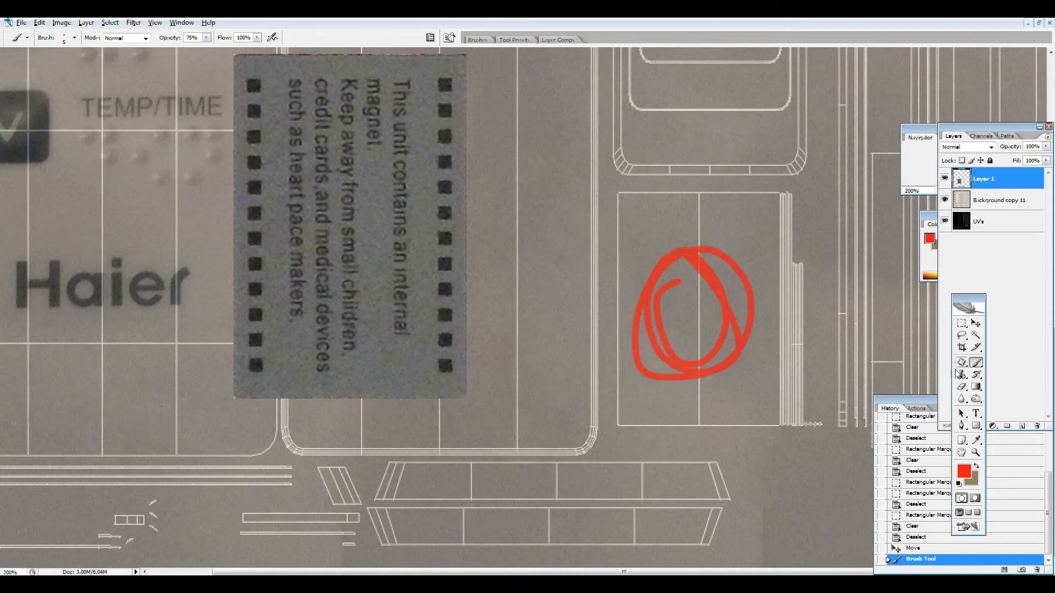
{"action": "left_click", "coordinate": [1036, 570]}
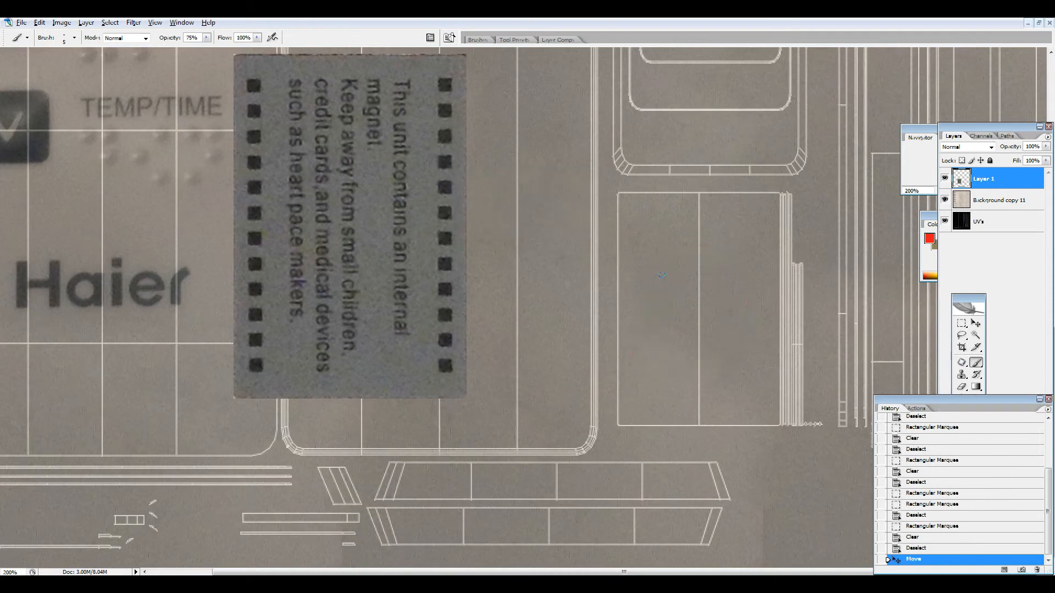
{"action": "left_click", "coordinate": [976, 323]}
{"action": "left_click_drag", "start_coordinate": [454, 76], "coordinate": [681, 254]}
Scale the warning label to about 67.4% and align it within the small rectangular UV shell.
{"action": "left_click_drag", "start_coordinate": [555, 359], "coordinate": [650, 298]}
{"action": "left_click_drag", "start_coordinate": [775, 197], "coordinate": [772, 196]}
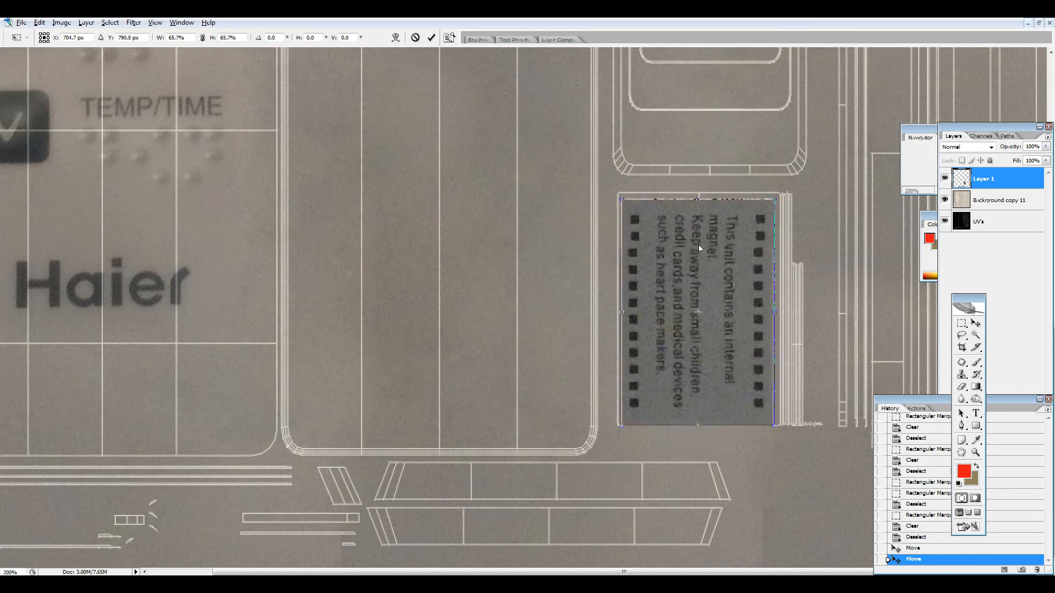
{"action": "left_click_drag", "start_coordinate": [696, 240], "coordinate": [695, 240]}
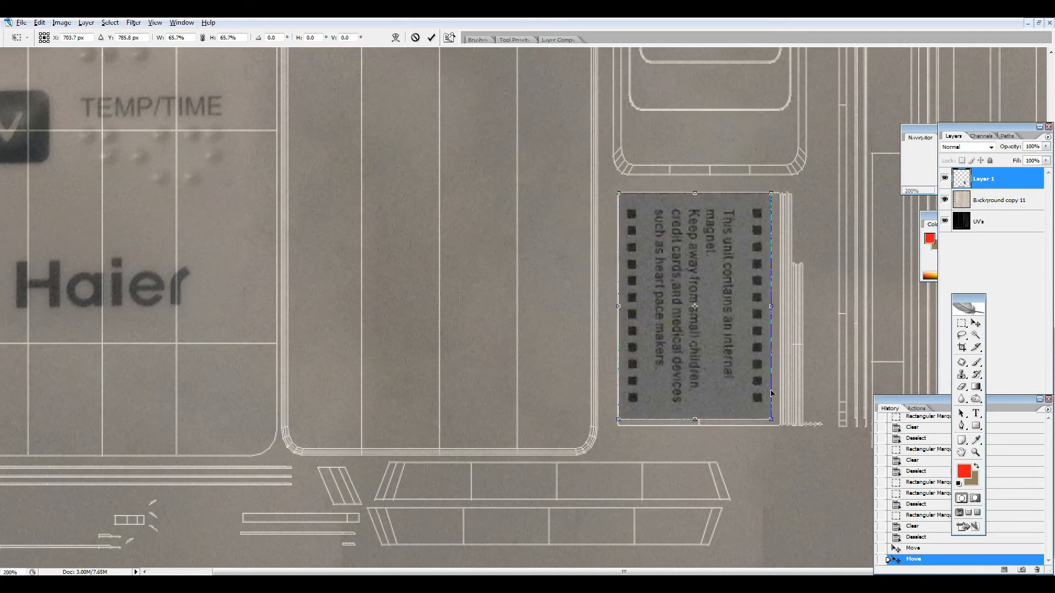
{"action": "left_click_drag", "start_coordinate": [771, 418], "coordinate": [776, 425]}
{"action": "key", "text": "Return"}
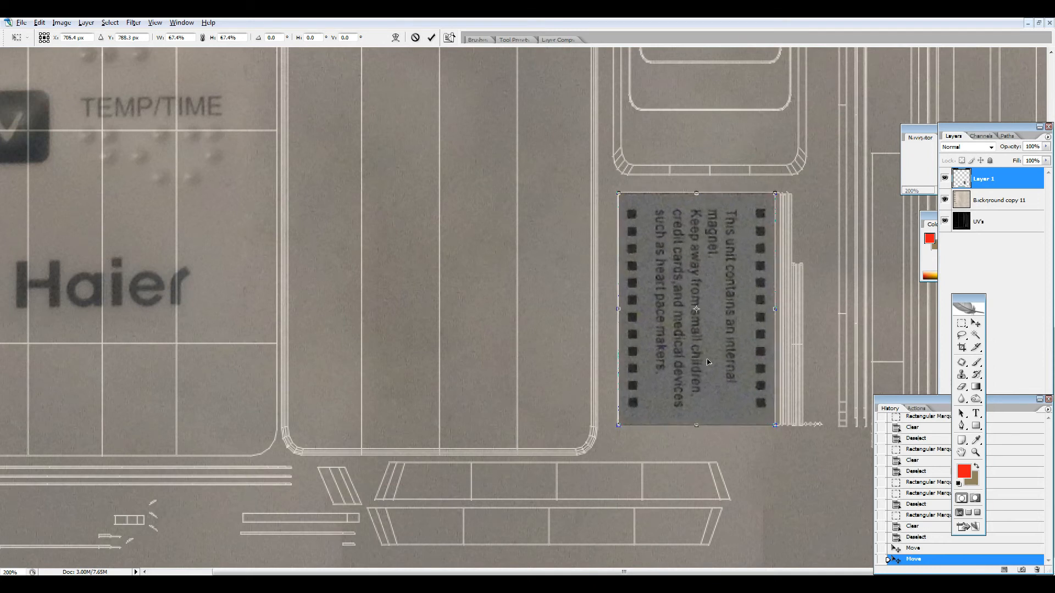
{"action": "left_click_drag", "start_coordinate": [728, 317], "coordinate": [729, 314]}
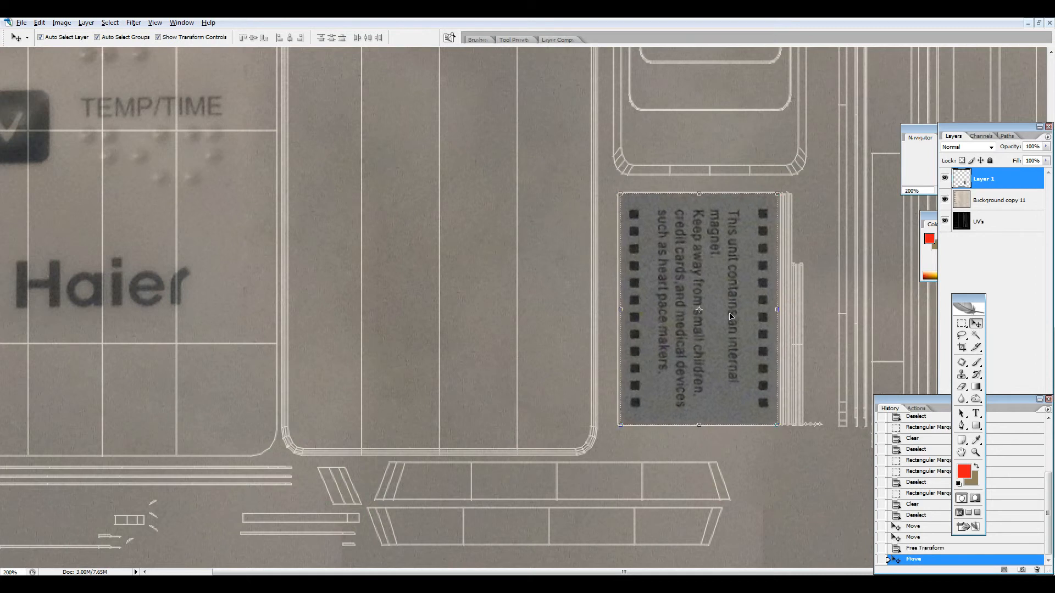
Set the Background copy 11 layer's opacity to 100% and make the warning label layer active.
{"action": "left_click", "coordinate": [961, 323]}
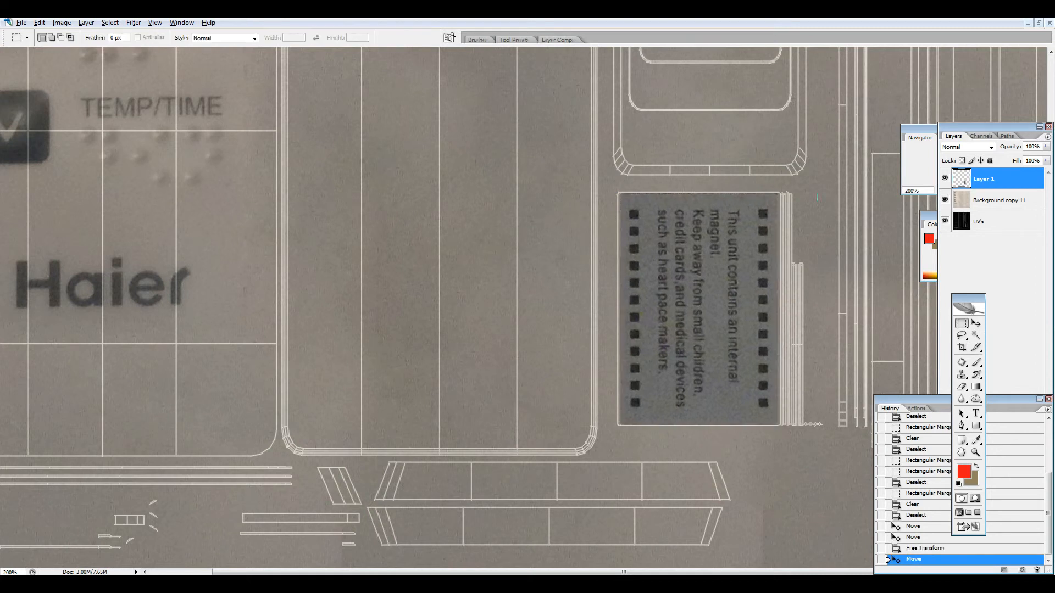
{"action": "left_click", "coordinate": [988, 205]}
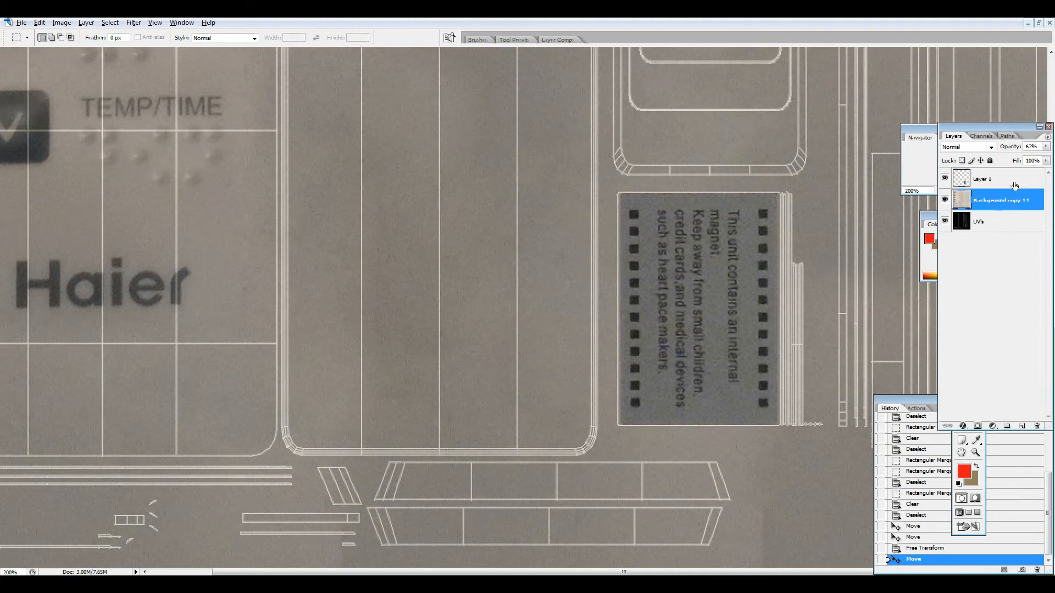
{"action": "left_click", "coordinate": [1046, 146]}
{"action": "left_click_drag", "start_coordinate": [1025, 159], "coordinate": [1044, 157]}
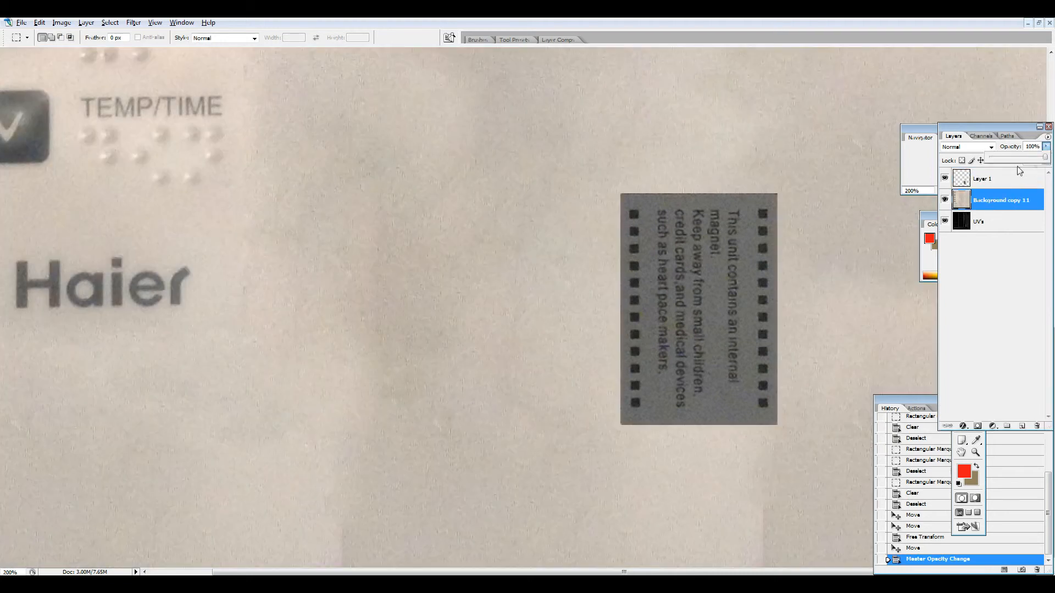
{"action": "left_click", "coordinate": [982, 185]}
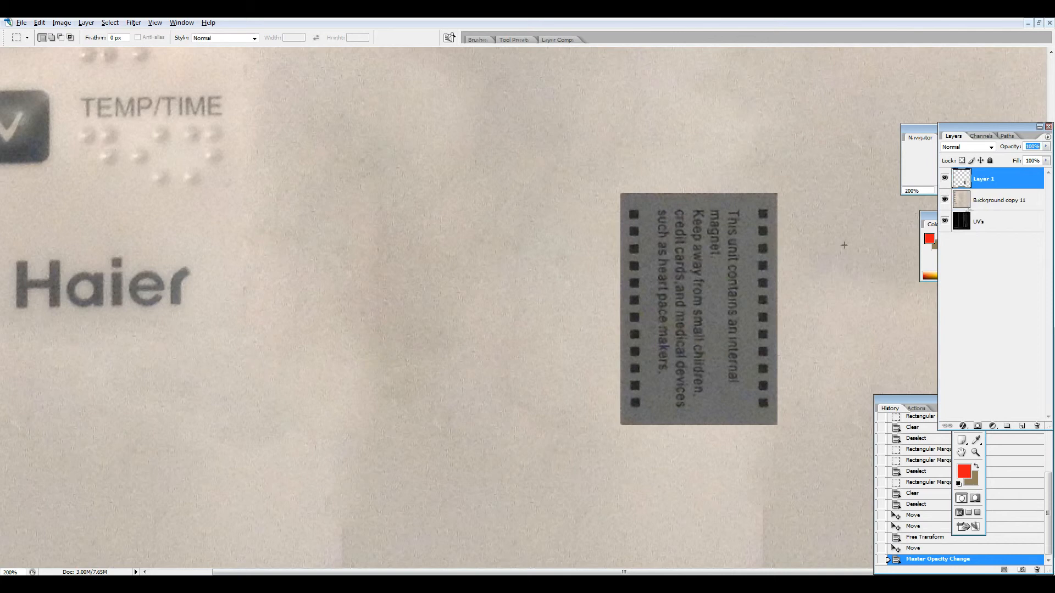
{"action": "left_click", "coordinate": [962, 426]}
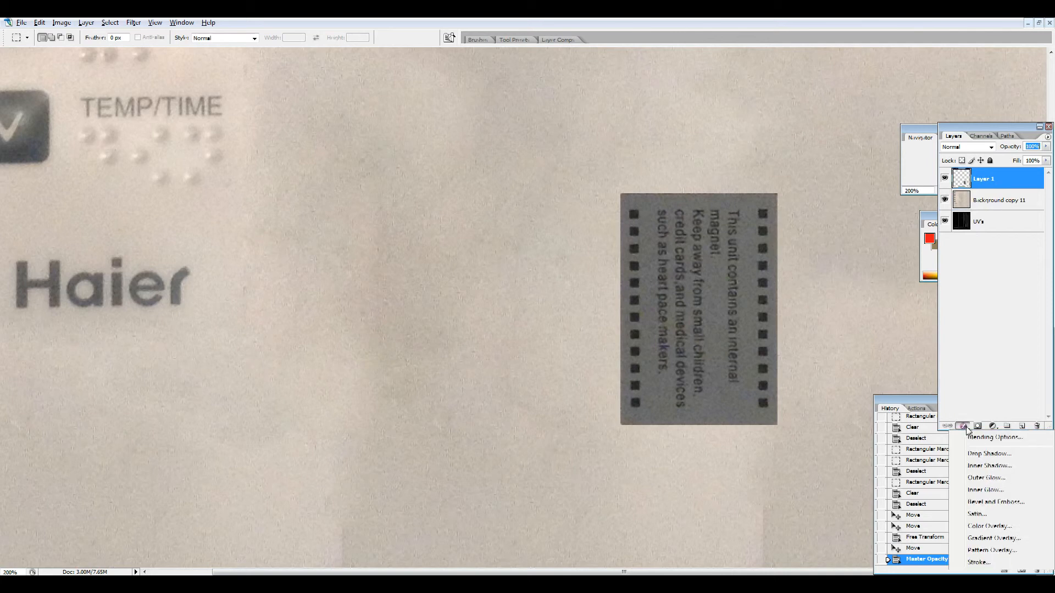
{"action": "left_click", "coordinate": [988, 455]}
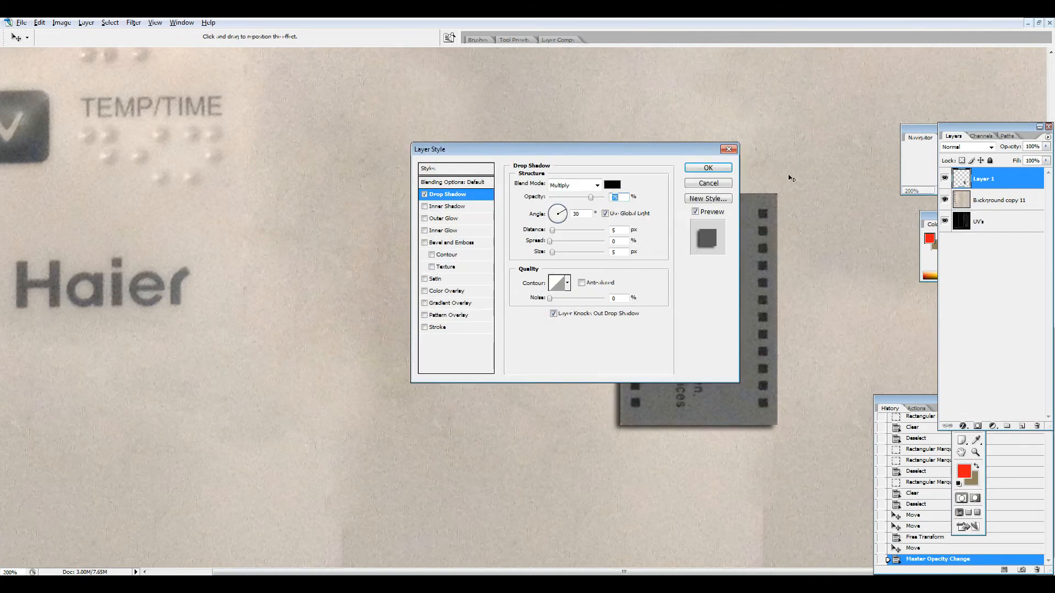
{"action": "left_click_drag", "start_coordinate": [652, 153], "coordinate": [458, 183]}
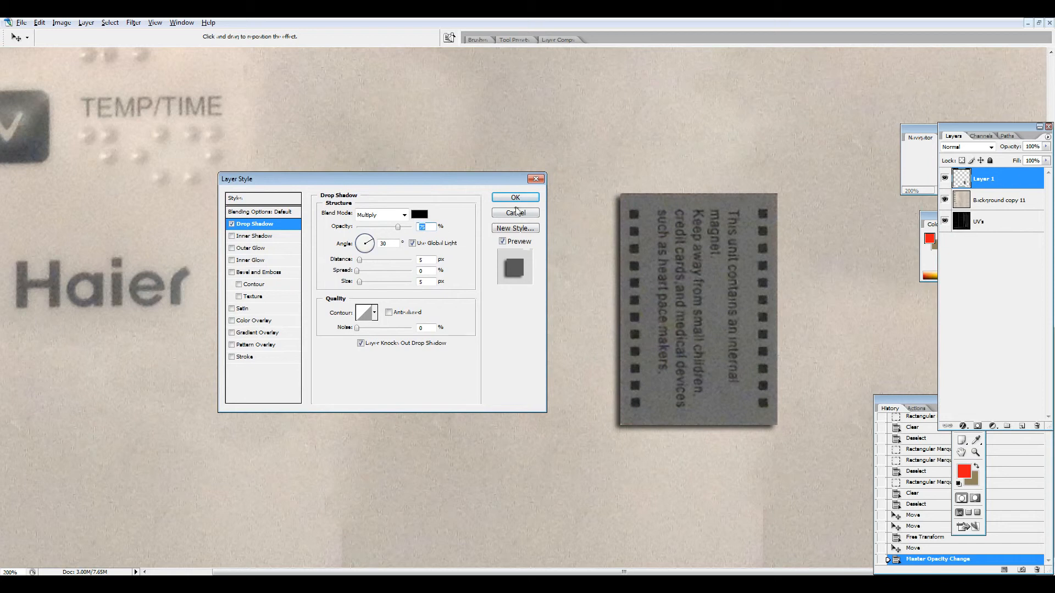
{"action": "left_click", "coordinate": [518, 214]}
Rename the warning label layer as Sticker.
{"action": "double_click", "coordinate": [987, 182]}
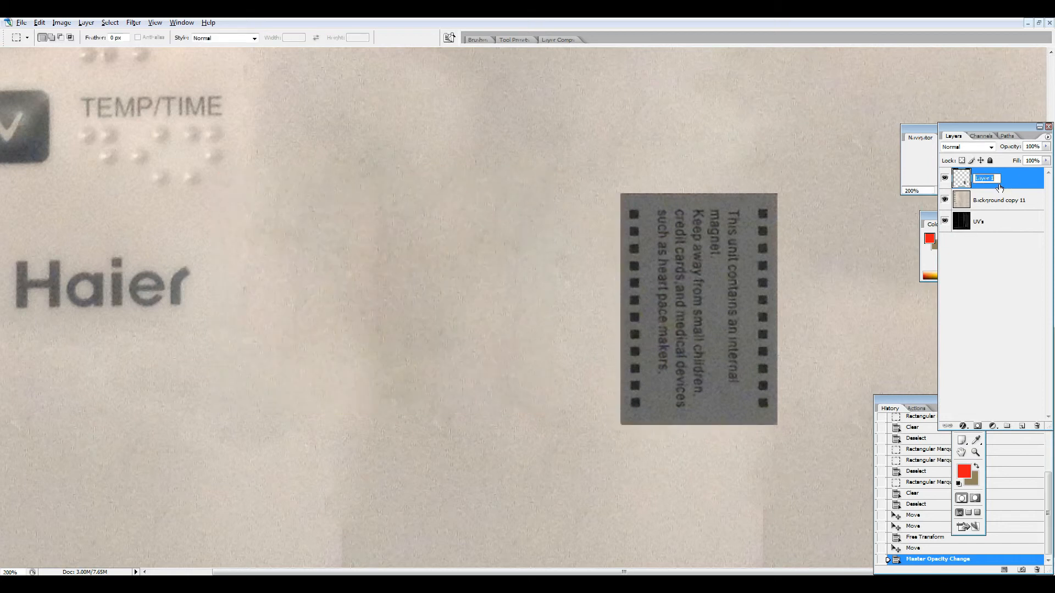
{"action": "type", "text": "Sticker"}
{"action": "key", "text": "Return"}
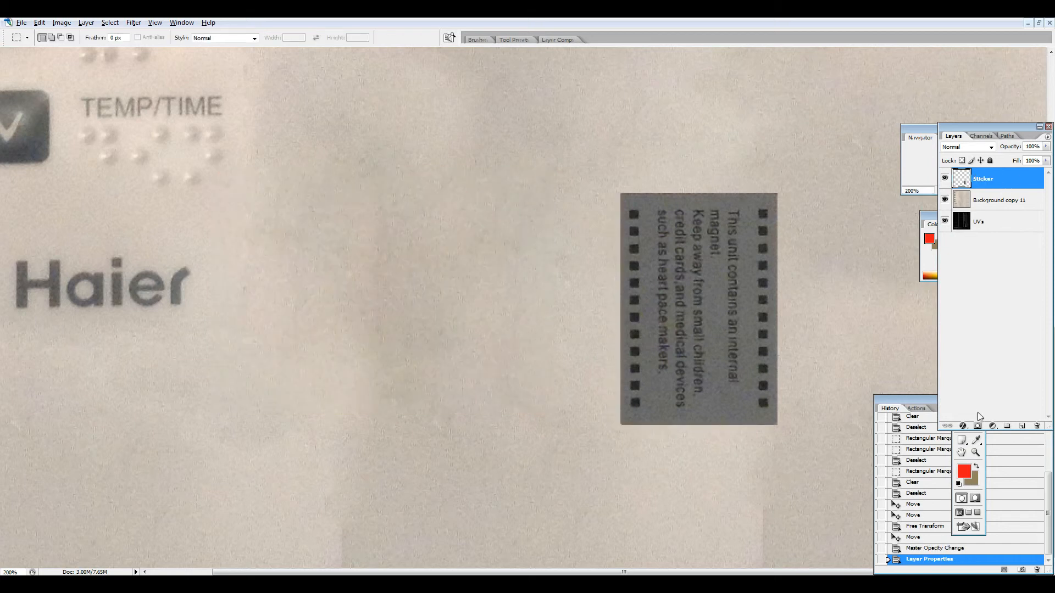
Add a drop shadow to the Sticker layer with 47% opacity and a 0° angle.
{"action": "left_click", "coordinate": [963, 427]}
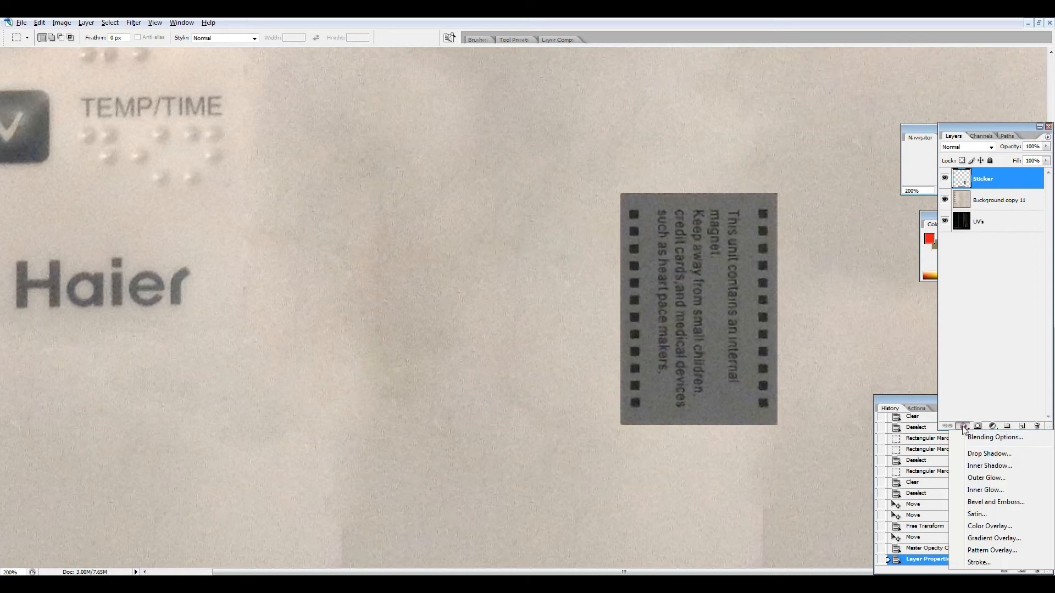
{"action": "left_click", "coordinate": [986, 454]}
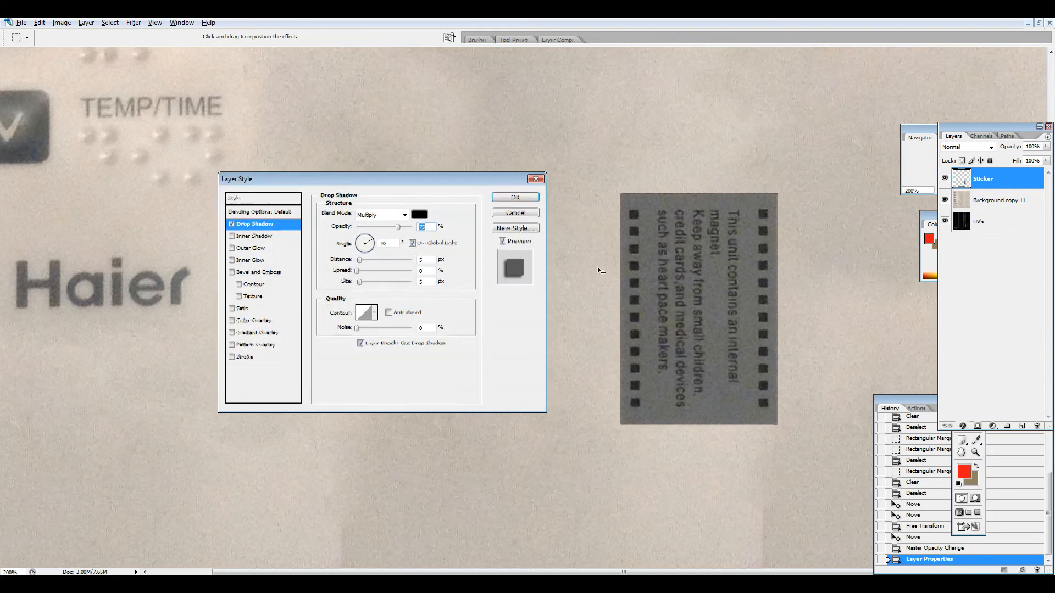
{"action": "left_click_drag", "start_coordinate": [400, 231], "coordinate": [388, 233]}
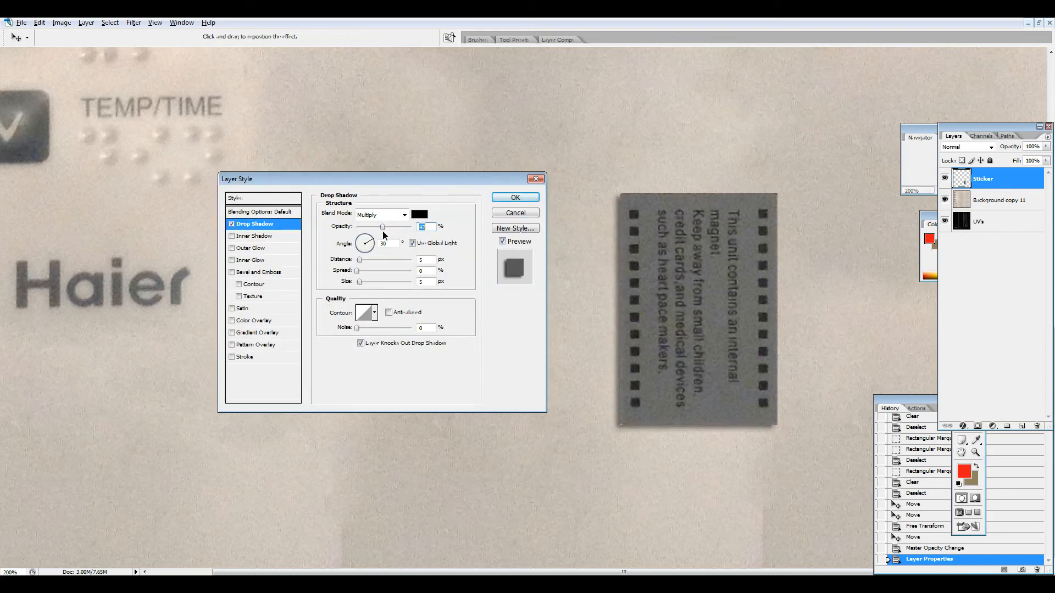
{"action": "key", "text": "Tab"}
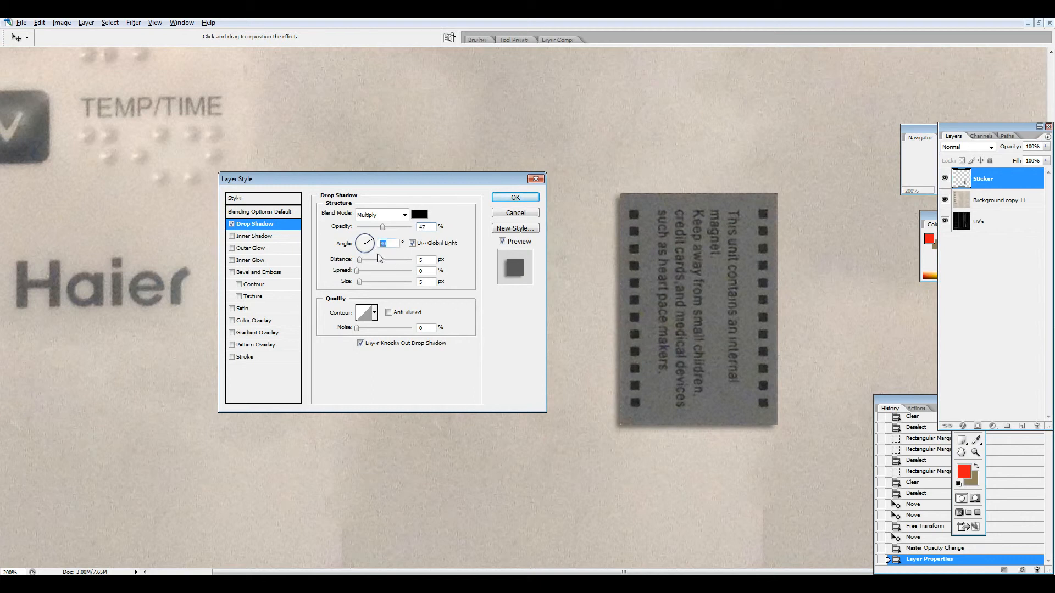
{"action": "key", "text": "Return"}
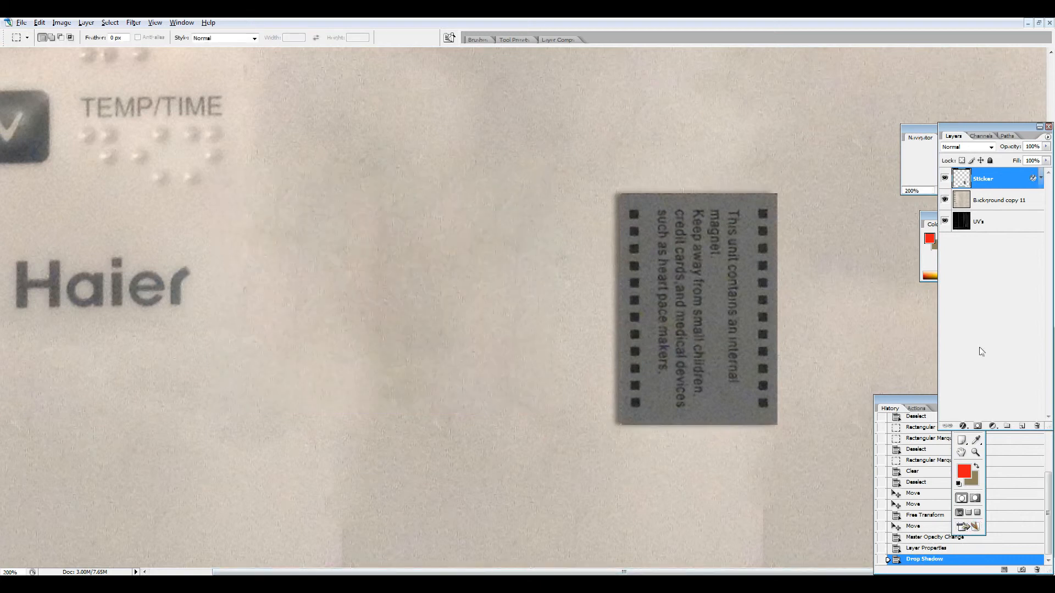
Soften the Sticker layer's drop shadow with distance 0 px, size 18 px, a slight spread and 66% opacity.
{"action": "left_click", "coordinate": [965, 427]}
{"action": "left_click", "coordinate": [983, 457]}
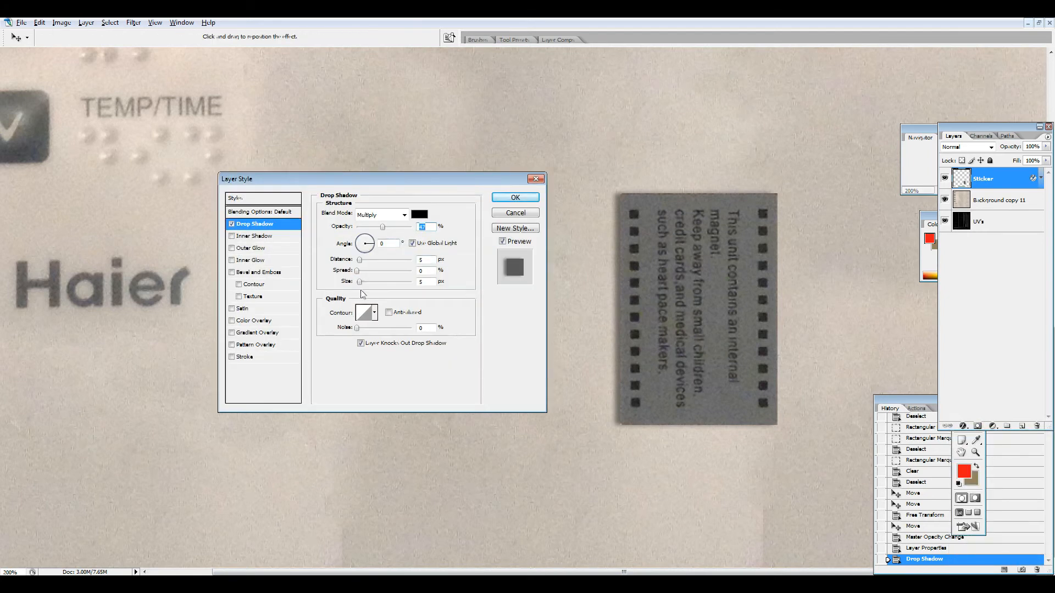
{"action": "left_click_drag", "start_coordinate": [360, 282], "coordinate": [356, 262]}
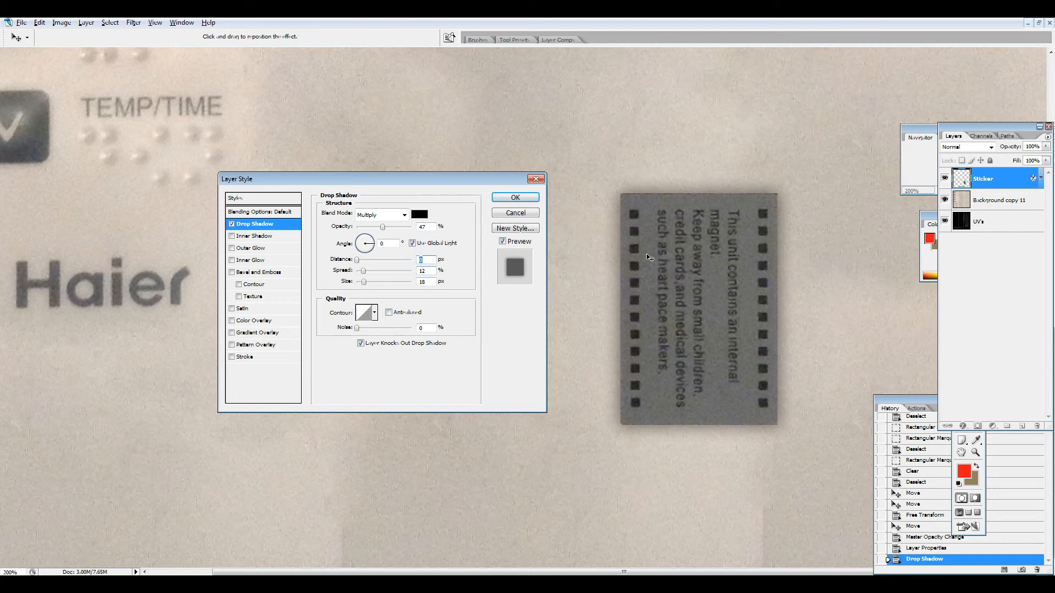
{"action": "left_click_drag", "start_coordinate": [383, 231], "coordinate": [392, 229]}
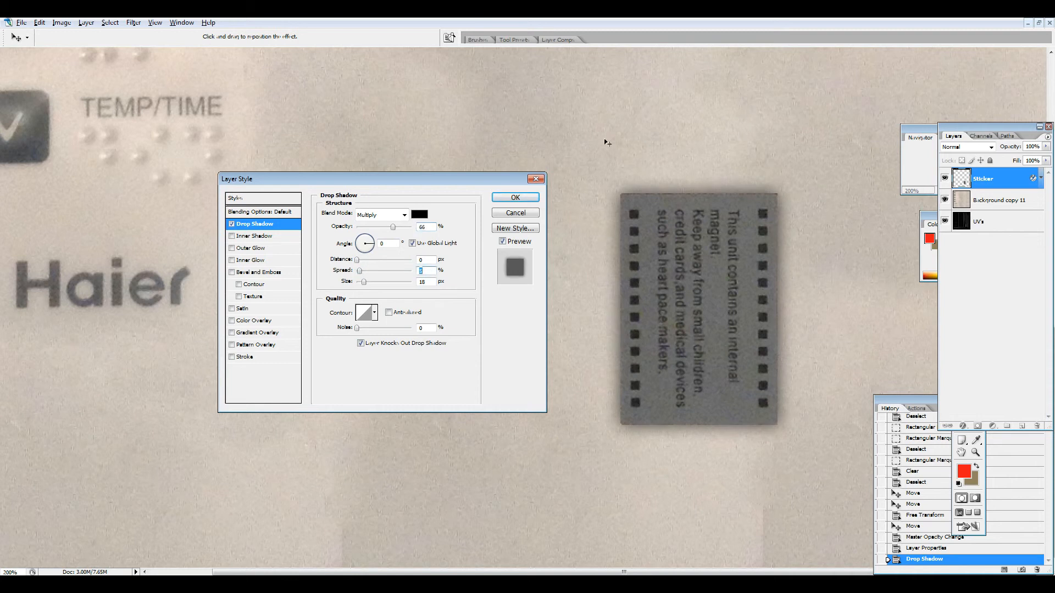
{"action": "left_click", "coordinate": [515, 198]}
Switch to Maya, reload the file1 texture image and return the remote to object mode, deselected.
{"action": "key", "text": "z"}
{"action": "left_click", "coordinate": [705, 299], "text": "alt"}
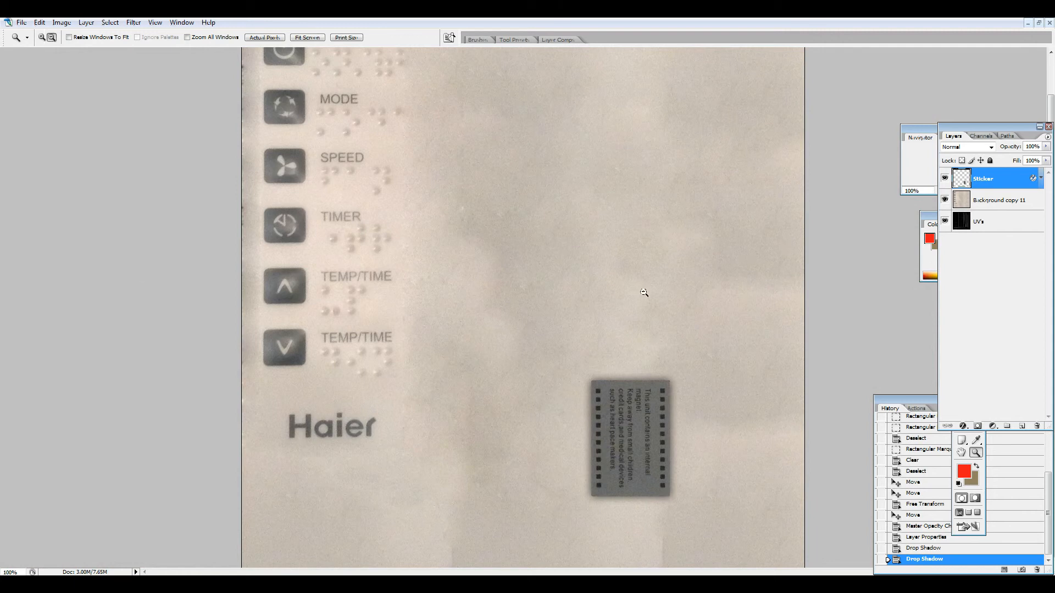
{"action": "key", "text": "alt+Tab"}
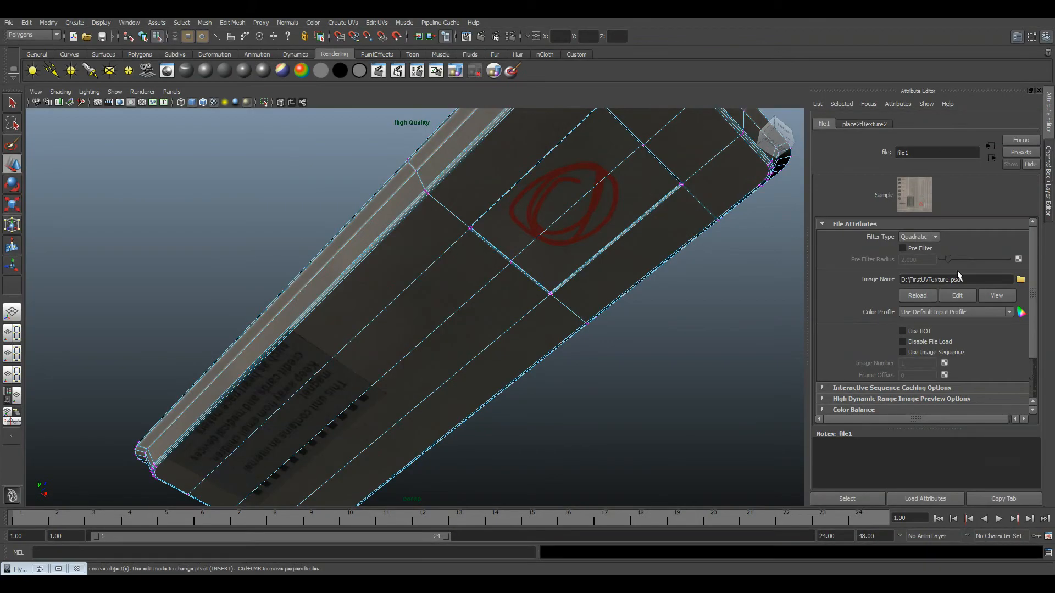
{"action": "left_click", "coordinate": [915, 297]}
{"action": "key", "text": "F8"}
{"action": "left_click", "coordinate": [652, 327]}
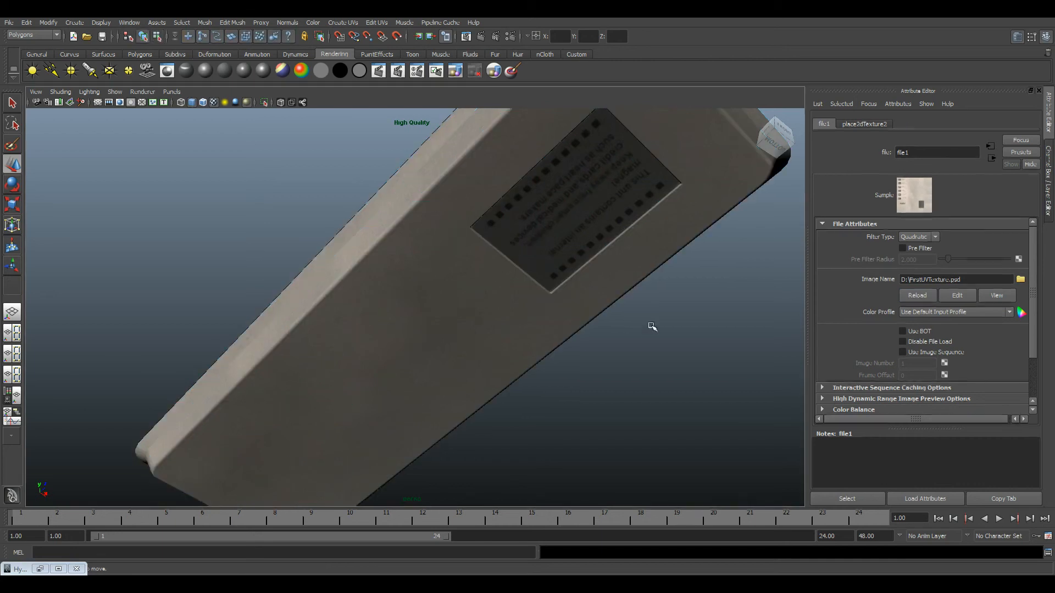
Examine the warning label's placement, orientation and shadow on the back of the remote model.
{"action": "scroll", "coordinate": [626, 335], "scroll_direction": "down", "scroll_amount": 5}
{"action": "left_click_drag", "start_coordinate": [601, 344], "coordinate": [436, 274]}
{"action": "scroll", "coordinate": [374, 403], "scroll_direction": "up", "scroll_amount": 3}
{"action": "left_click_drag", "start_coordinate": [313, 319], "coordinate": [398, 364]}
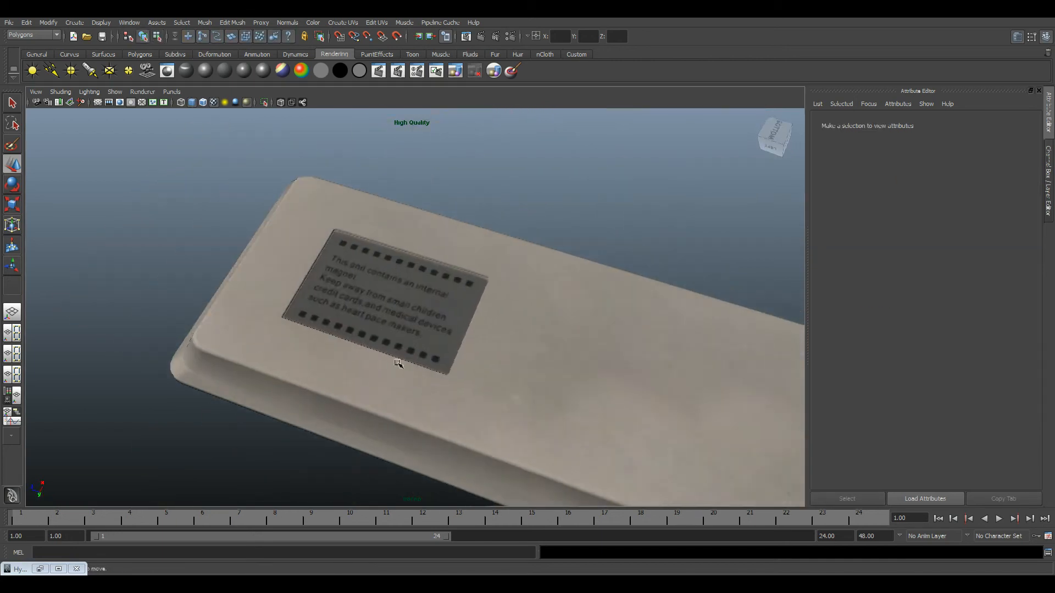
{"action": "scroll", "coordinate": [494, 409], "scroll_direction": "up", "scroll_amount": 6}
{"action": "left_click_drag", "start_coordinate": [599, 456], "coordinate": [527, 360]}
{"action": "scroll", "coordinate": [514, 356], "scroll_direction": "down", "scroll_amount": 8}
{"action": "left_click_drag", "start_coordinate": [501, 322], "coordinate": [401, 196]}
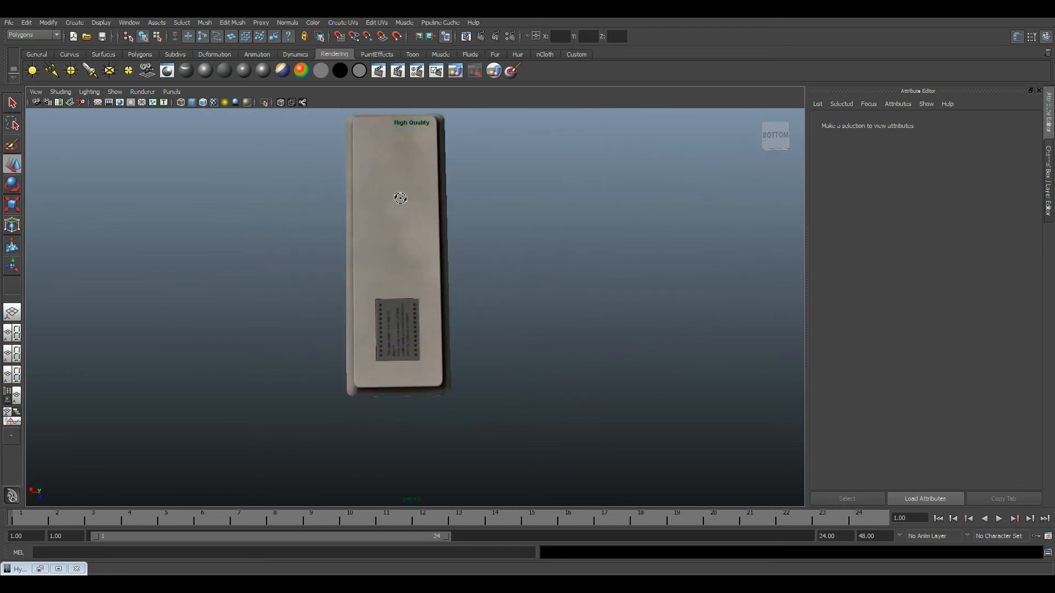
{"action": "left_click_drag", "start_coordinate": [536, 296], "coordinate": [623, 237]}
Switch to Photoshop and hide the Sticker and Background copy 11 layers, leaving only the UVs layer visible.
{"action": "key", "text": "alt+Tab"}
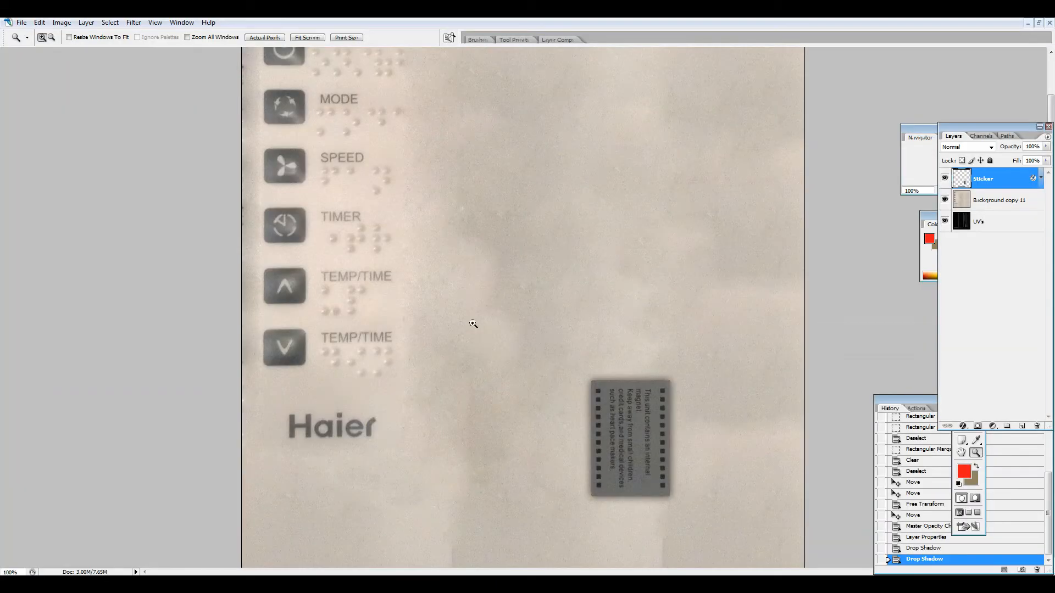
{"action": "left_click", "coordinate": [944, 178]}
{"action": "left_click", "coordinate": [944, 200]}
{"action": "left_click", "coordinate": [944, 178]}
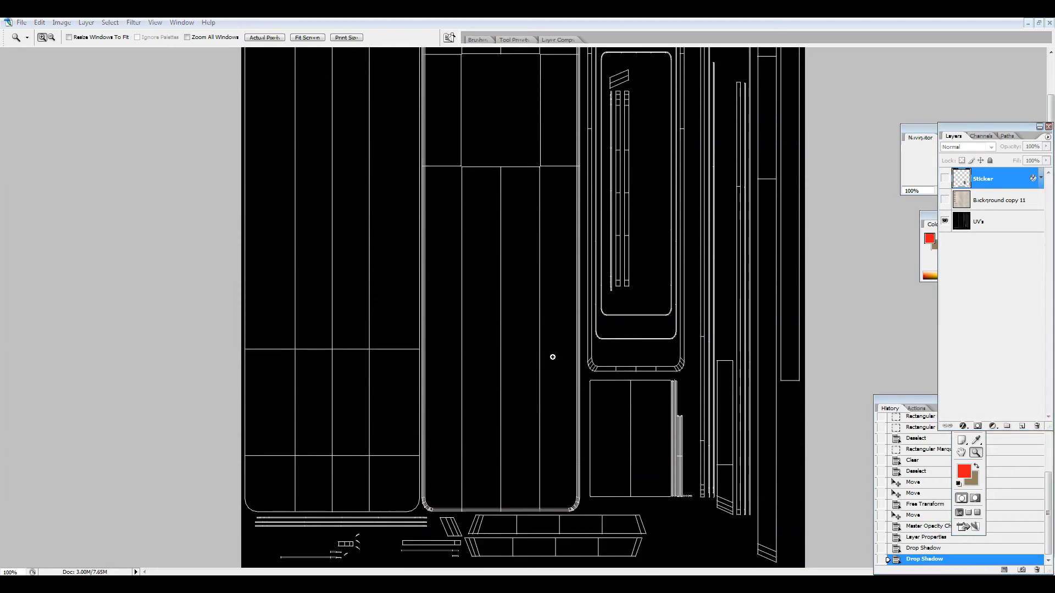
Examine the round battery cover and its OPEN/CLOSE markings in the back-side reference photo.
{"action": "key", "text": "alt+Tab"}
{"action": "scroll", "coordinate": [356, 251], "scroll_direction": "up", "scroll_amount": 3}
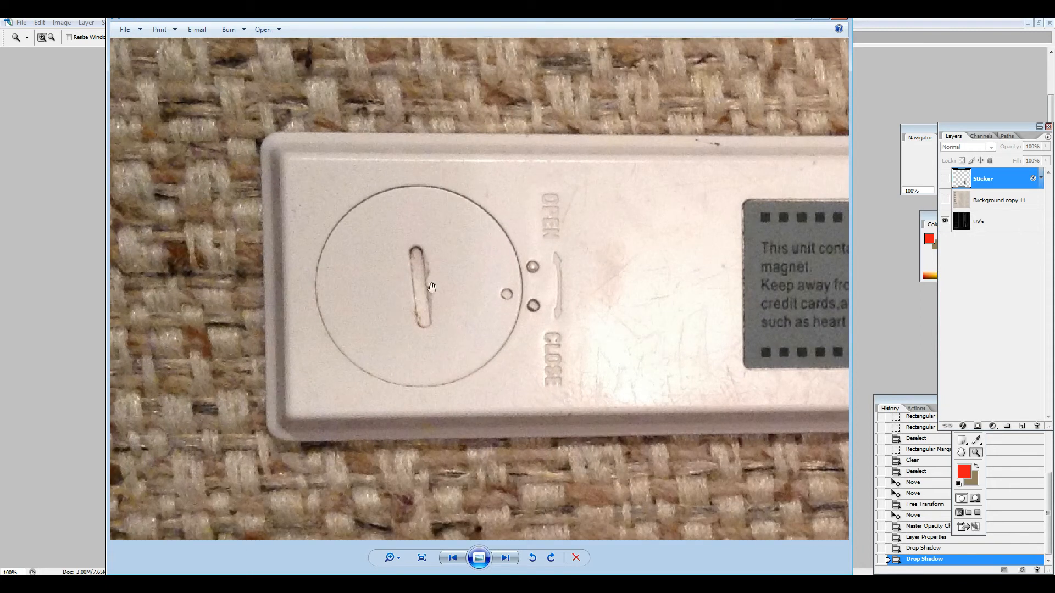
{"action": "key", "text": "alt+Tab"}
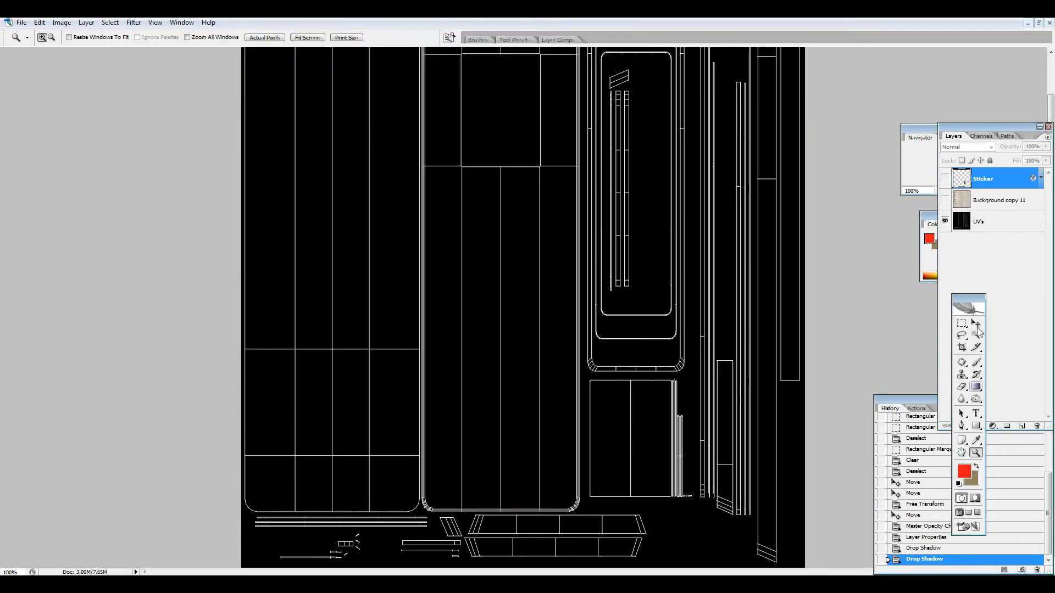
Bring up the IMG_0130 photo and select the battery cover end of the remote with a rectangular marquee.
{"action": "key", "text": "alt+Tab"}
{"action": "key", "text": "alt+Tab"}
{"action": "key", "text": "alt+Tab"}
{"action": "key", "text": "alt+Tab"}
{"action": "key", "text": "alt+Tab"}
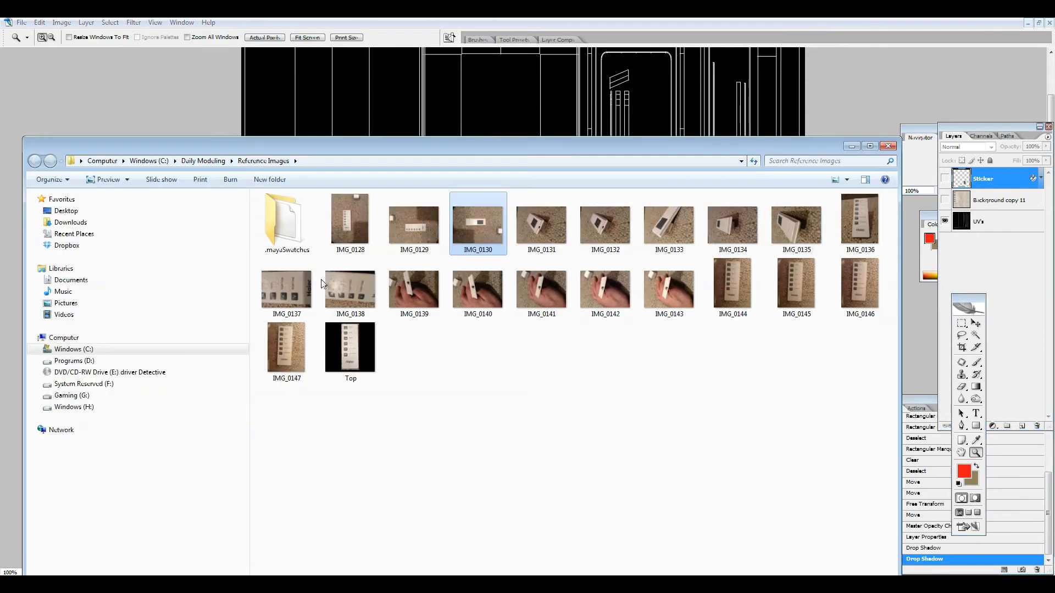
{"action": "double_click", "coordinate": [477, 226]}
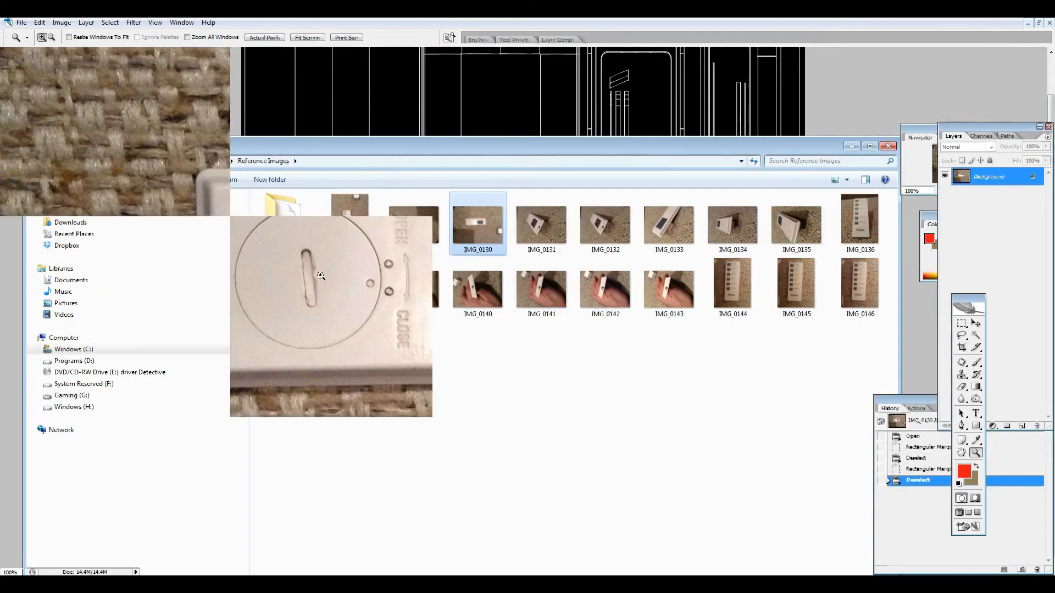
{"action": "left_click", "coordinate": [962, 324]}
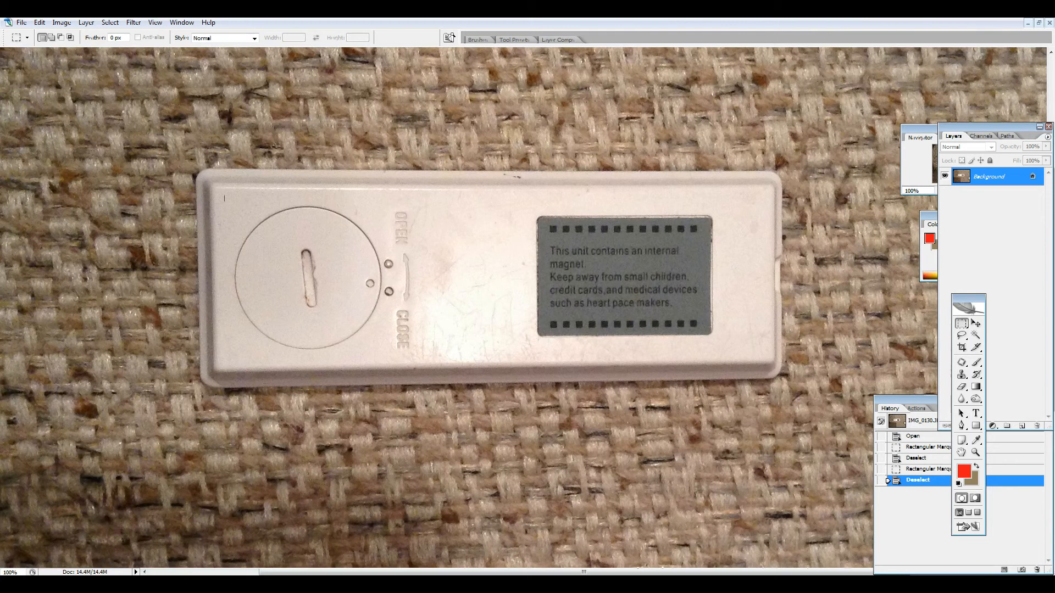
{"action": "mouse_move", "coordinate": [219, 197]}
{"action": "left_mouse_down"}
{"action": "mouse_move", "coordinate": [470, 378]}
{"action": "mouse_move", "coordinate": [465, 414]}
{"action": "left_mouse_up"}
{"action": "left_click", "coordinate": [249, 187]}
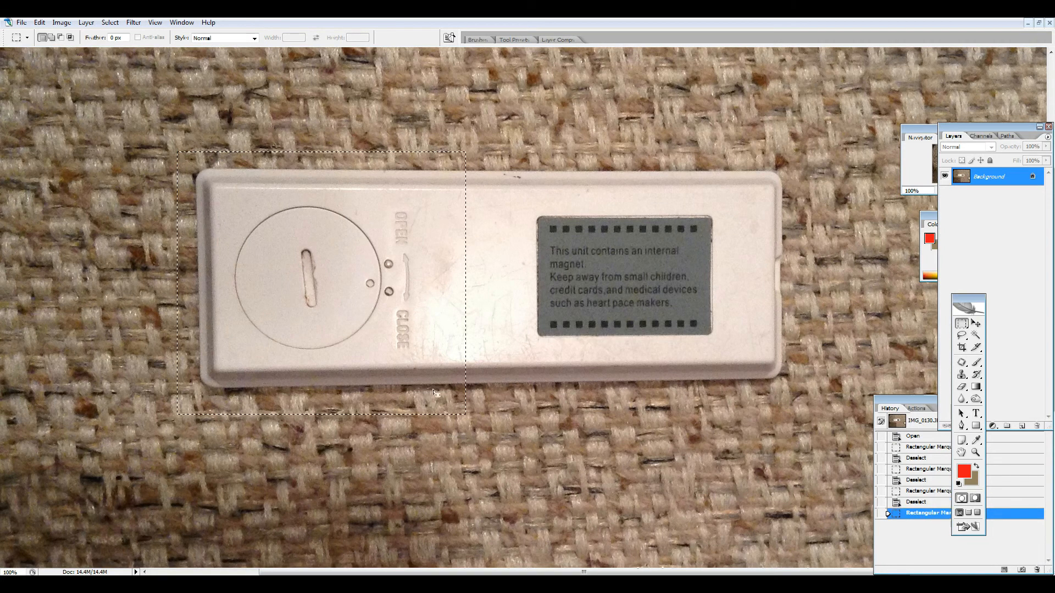
Paste the battery cover selection into the UV map document and show the Sticker and Background copy 11 layers.
{"action": "left_click", "coordinate": [1026, 23]}
{"action": "double_click", "coordinate": [511, 120]}
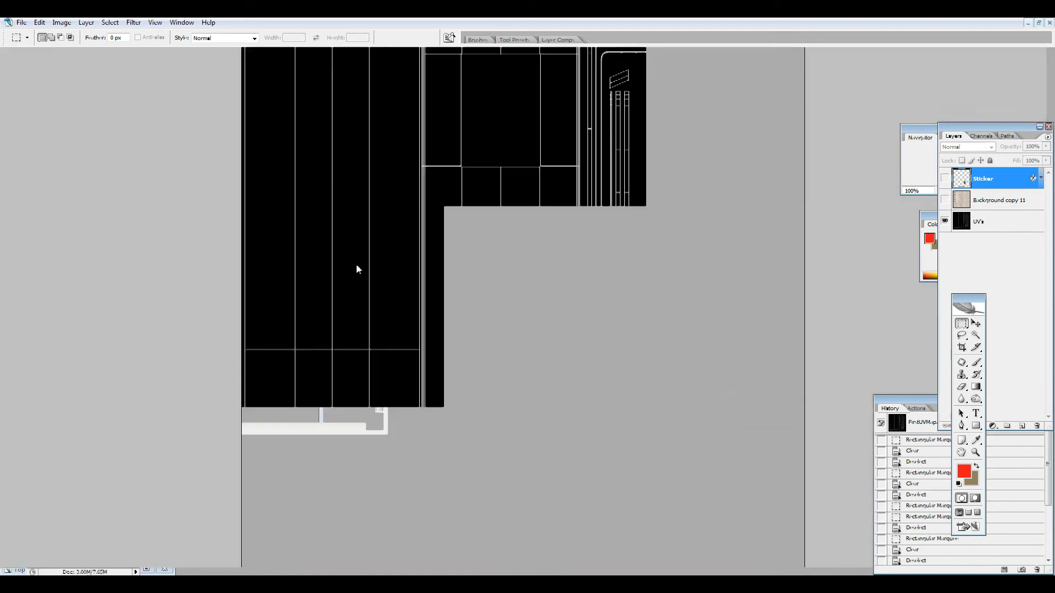
{"action": "key", "text": "ctrl+v"}
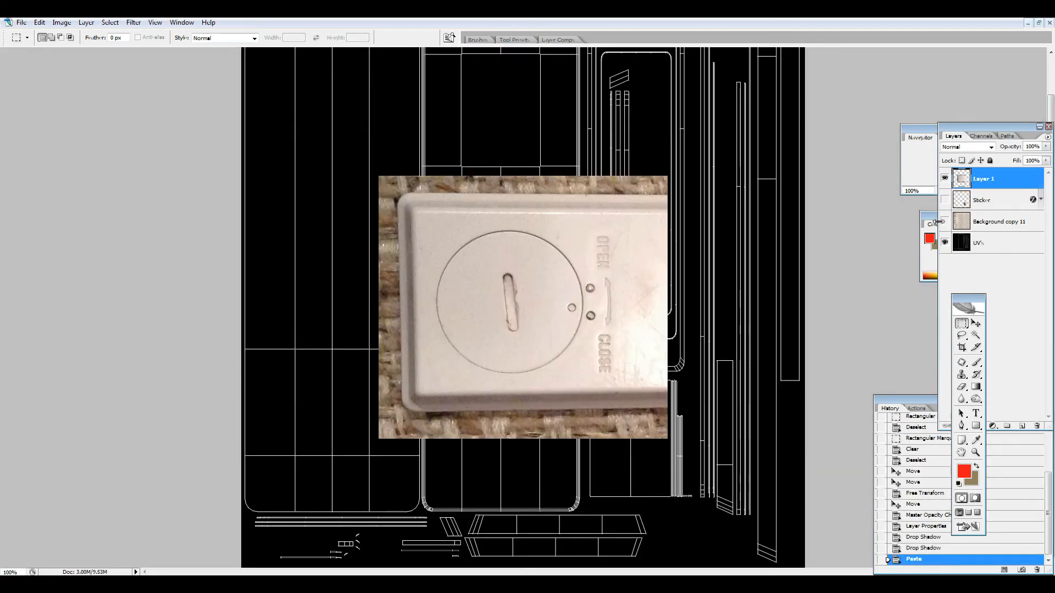
{"action": "left_click", "coordinate": [945, 221]}
{"action": "left_click", "coordinate": [945, 221]}
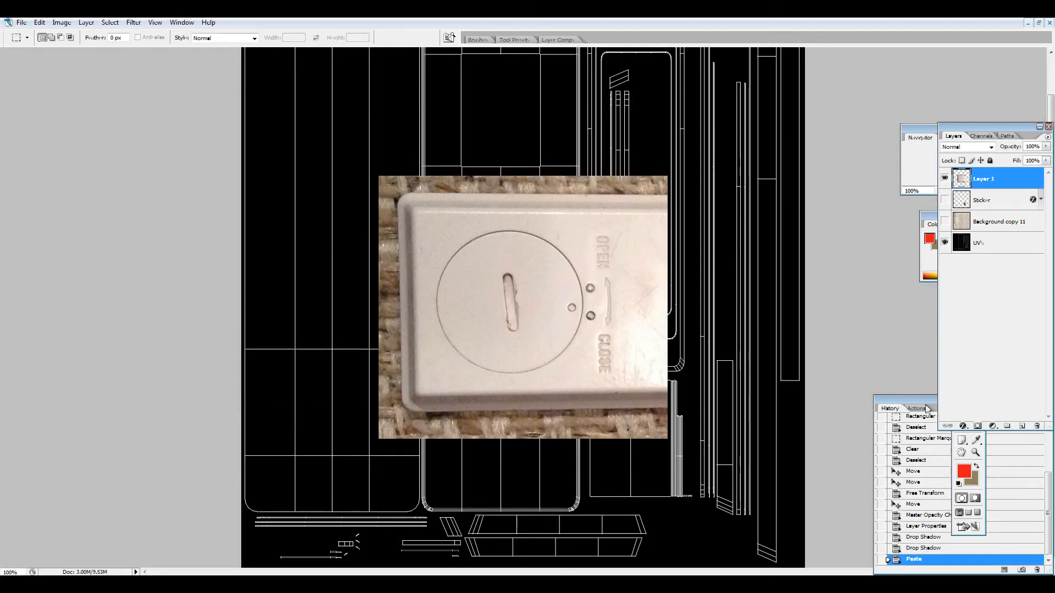
{"action": "left_click", "coordinate": [944, 199]}
{"action": "left_click", "coordinate": [944, 221]}
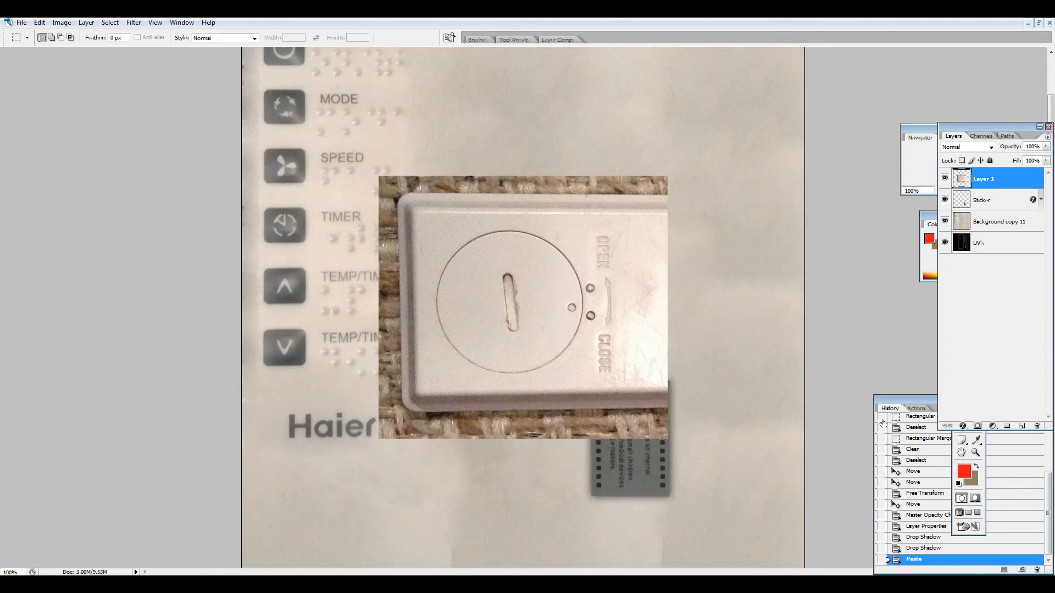
Move the pasted cover photo onto the UV map, setting its layer to 63% opacity and Background copy 11 to 55%.
{"action": "left_click_drag", "start_coordinate": [964, 135], "coordinate": [844, 84]}
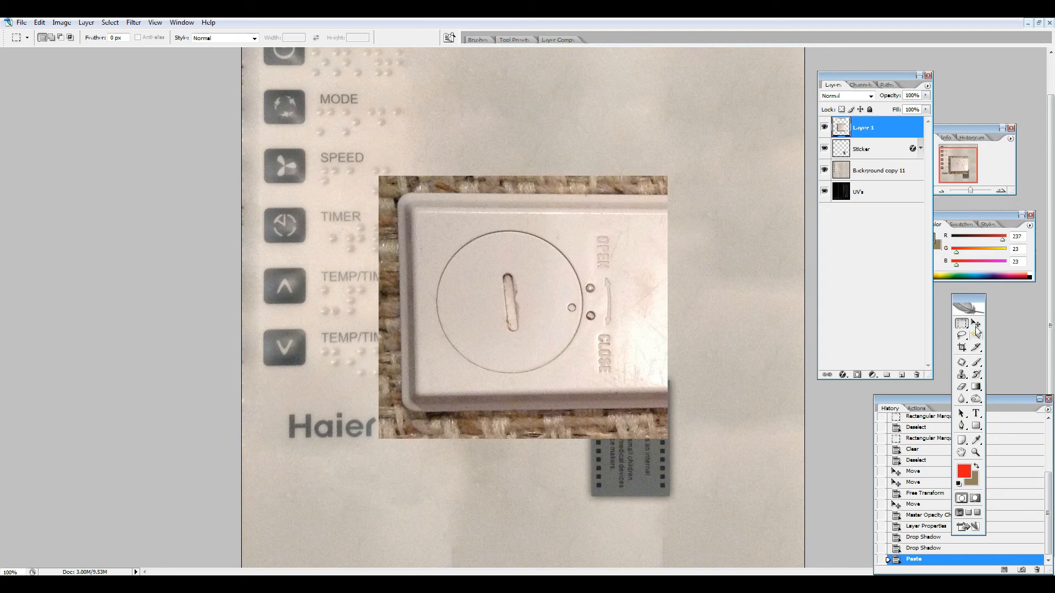
{"action": "left_click", "coordinate": [975, 324]}
{"action": "left_click_drag", "start_coordinate": [528, 289], "coordinate": [439, 323]}
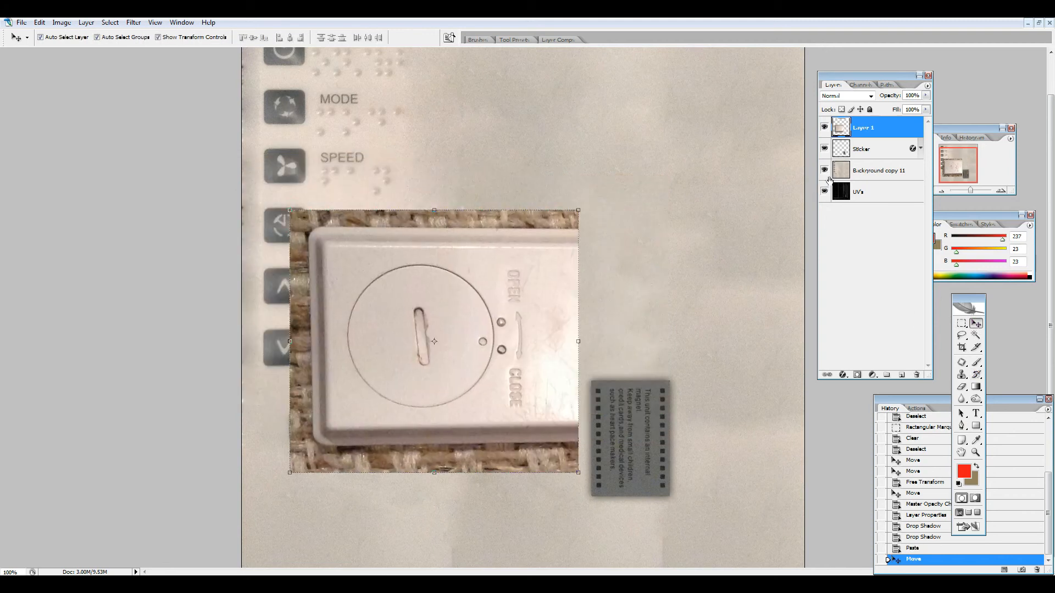
{"action": "left_click", "coordinate": [925, 96]}
{"action": "left_click", "coordinate": [905, 107]}
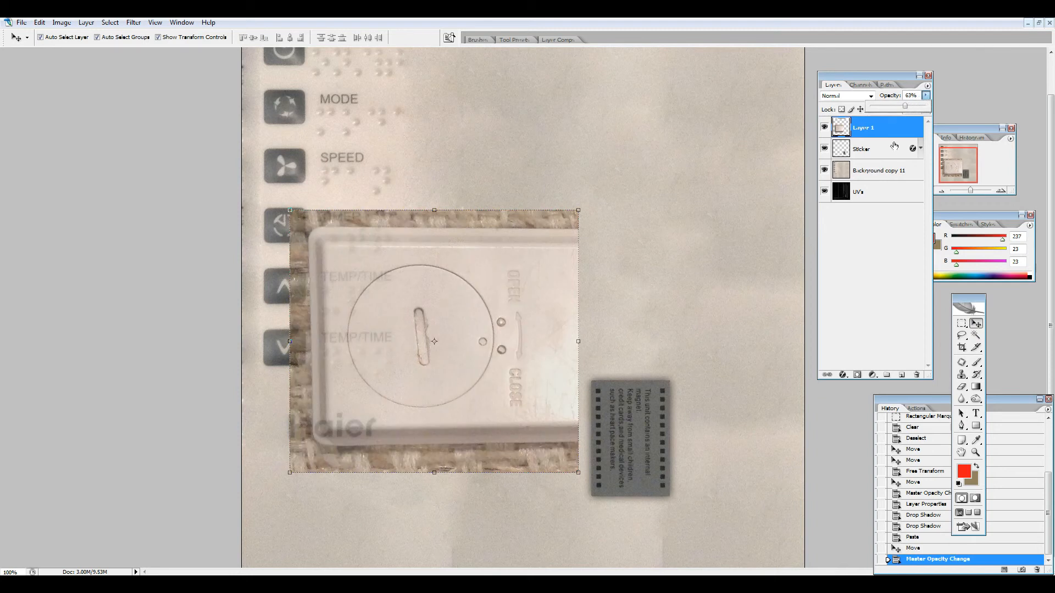
{"action": "left_click", "coordinate": [908, 148]}
{"action": "left_click", "coordinate": [925, 97]}
{"action": "left_click", "coordinate": [876, 170]}
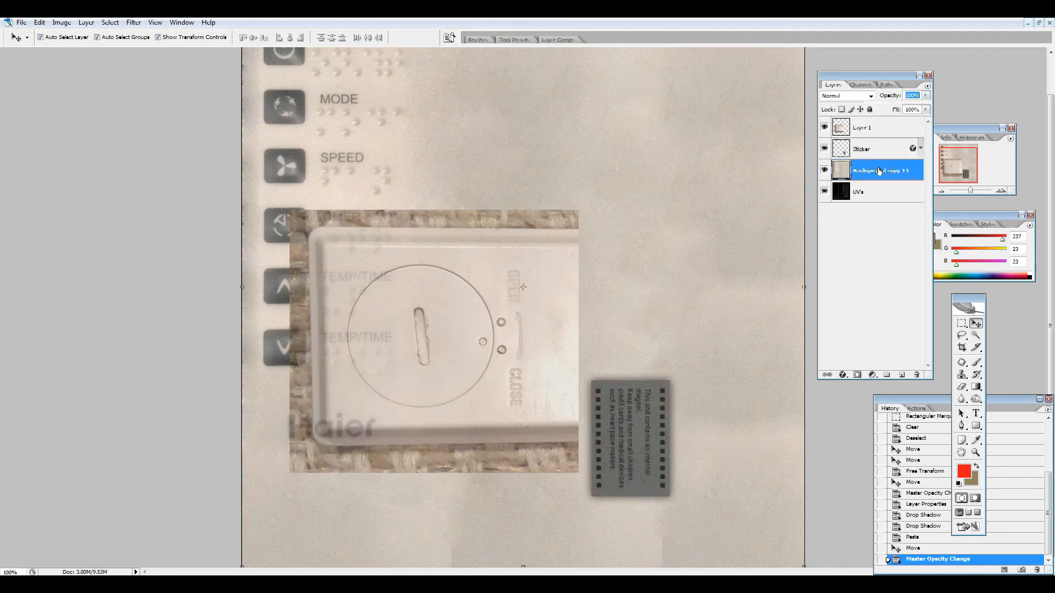
{"action": "left_click", "coordinate": [926, 96]}
{"action": "left_click_drag", "start_coordinate": [924, 106], "coordinate": [900, 109]}
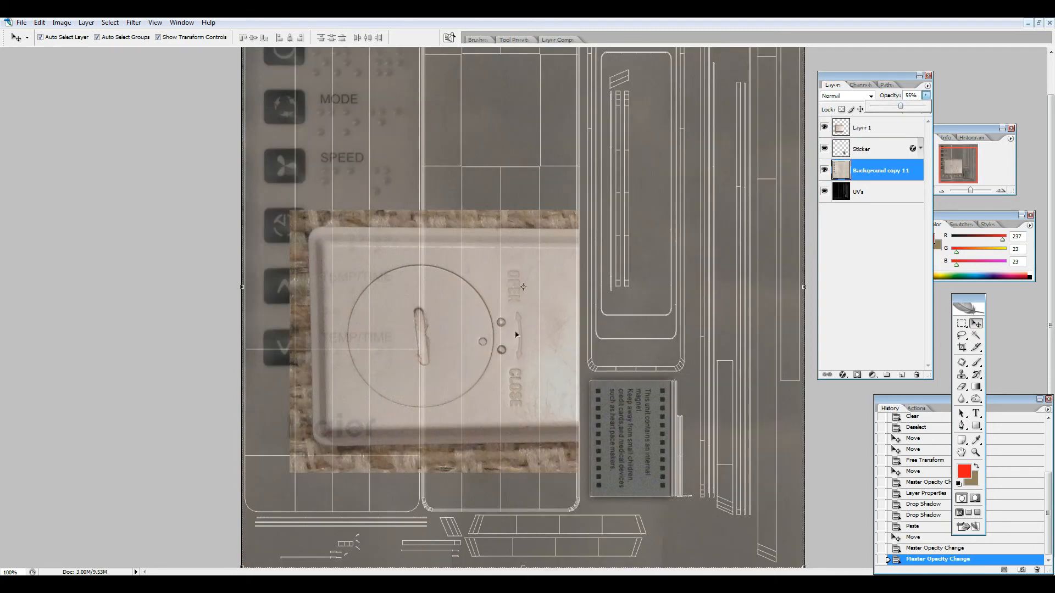
{"action": "left_click_drag", "start_coordinate": [473, 363], "coordinate": [485, 339]}
Examine the battery cover's orientation and position relative to the warning label in the IMG_0130 reference photo.
{"action": "key", "text": "alt+Tab"}
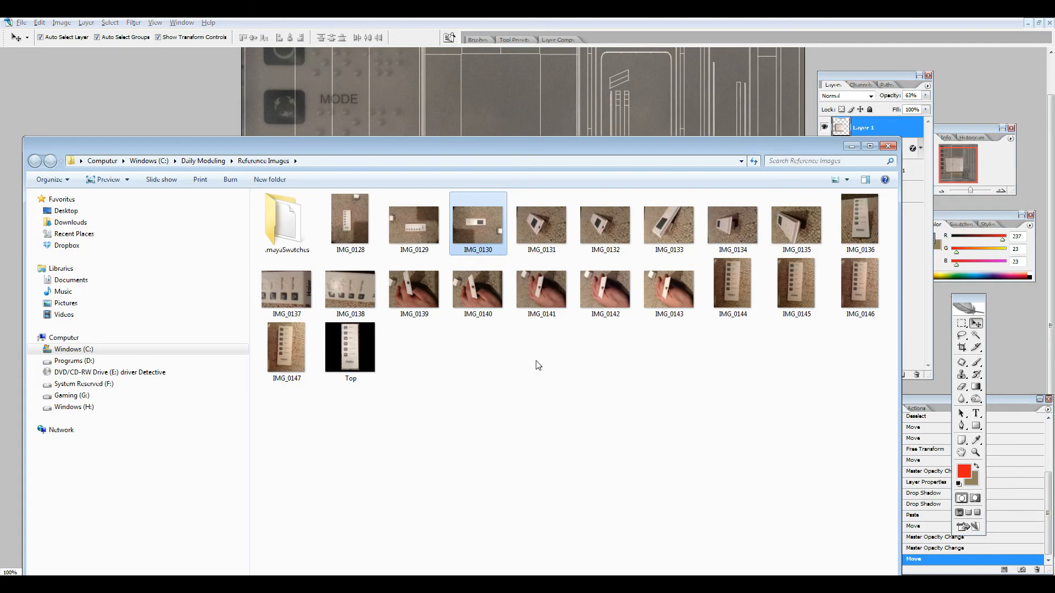
{"action": "double_click", "coordinate": [495, 226]}
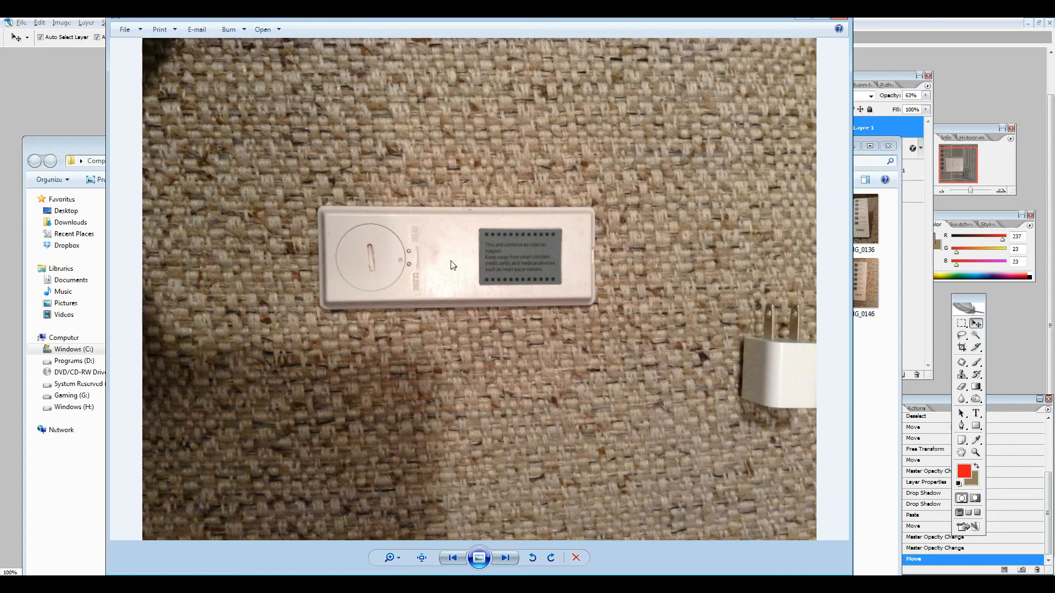
{"action": "scroll", "coordinate": [386, 264], "scroll_direction": "up", "scroll_amount": 4}
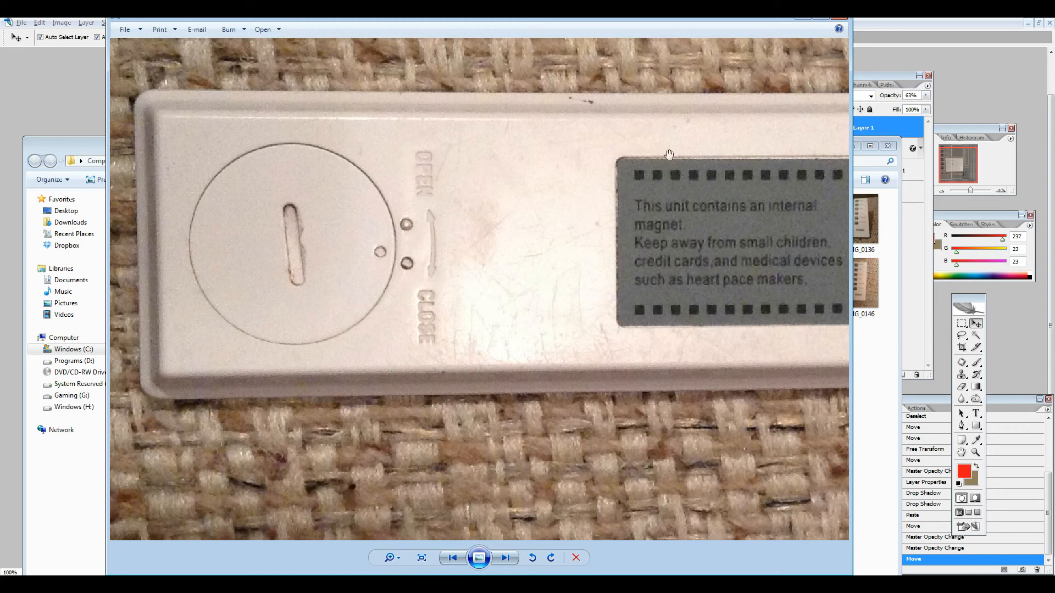
{"action": "left_click", "coordinate": [840, 17]}
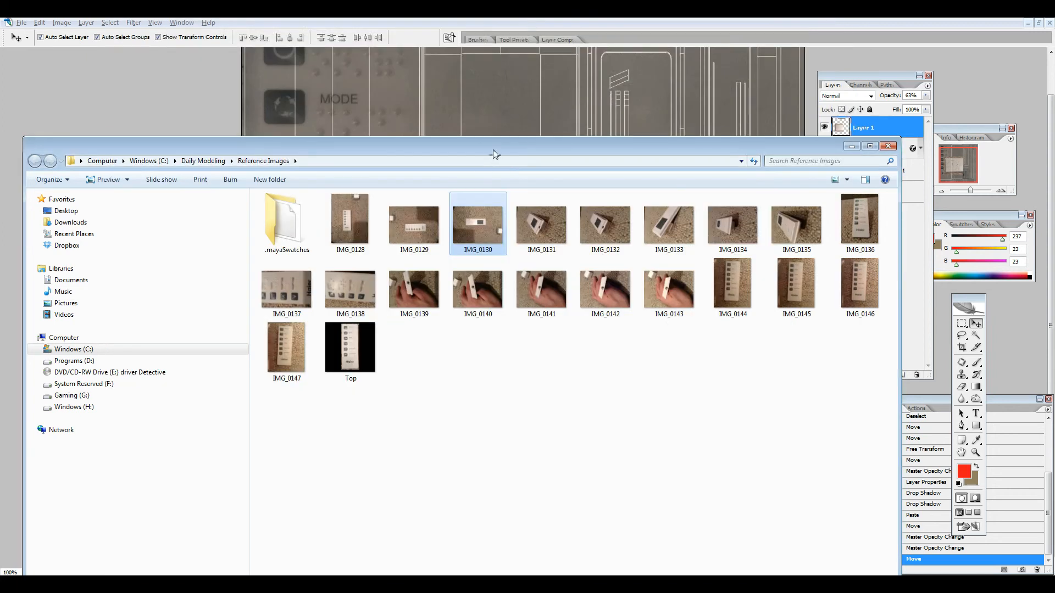
{"action": "left_click_drag", "start_coordinate": [493, 150], "coordinate": [549, 580]}
Rotate the pasted cover photo by -90°, scale it down and place it over the lower end of the back-panel UV shell.
{"action": "left_click_drag", "start_coordinate": [457, 281], "coordinate": [445, 256]}
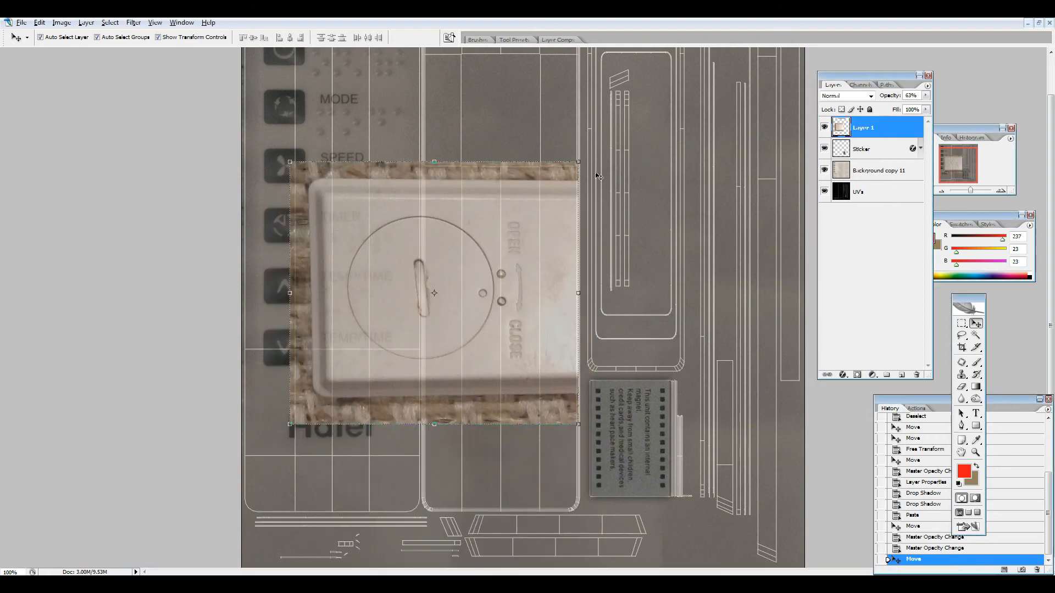
{"action": "left_click_drag", "start_coordinate": [588, 162], "coordinate": [303, 139]}
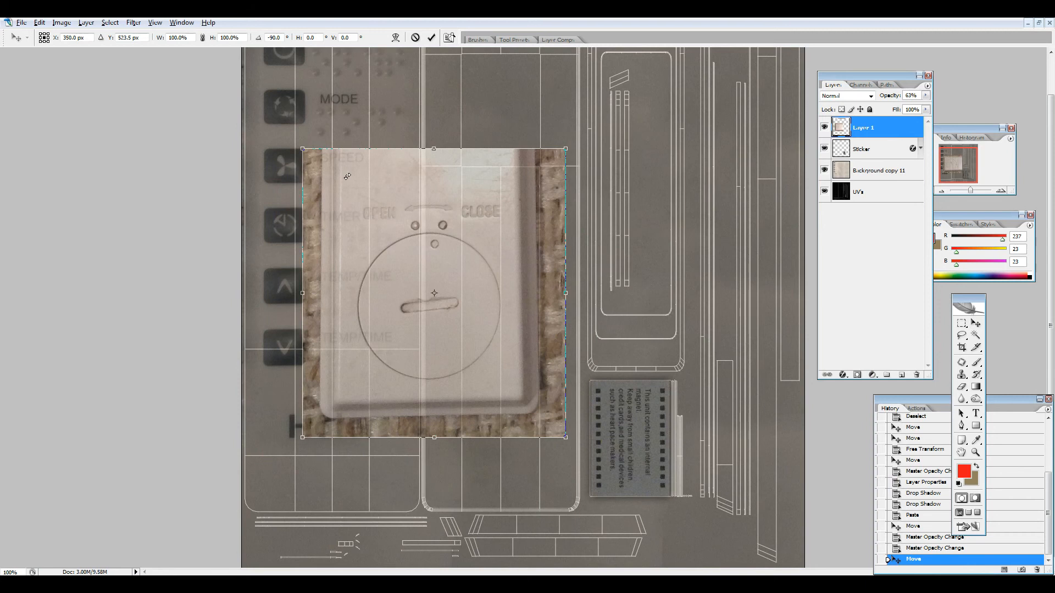
{"action": "key", "text": "Return"}
{"action": "left_click_drag", "start_coordinate": [453, 271], "coordinate": [518, 316]}
{"action": "left_click_drag", "start_coordinate": [633, 195], "coordinate": [602, 289]}
{"action": "key", "text": "Return"}
Clear the fabric and casing edges around the battery cover from Layer 1 and reposition the remaining patch on its UV shell.
{"action": "left_click", "coordinate": [961, 323]}
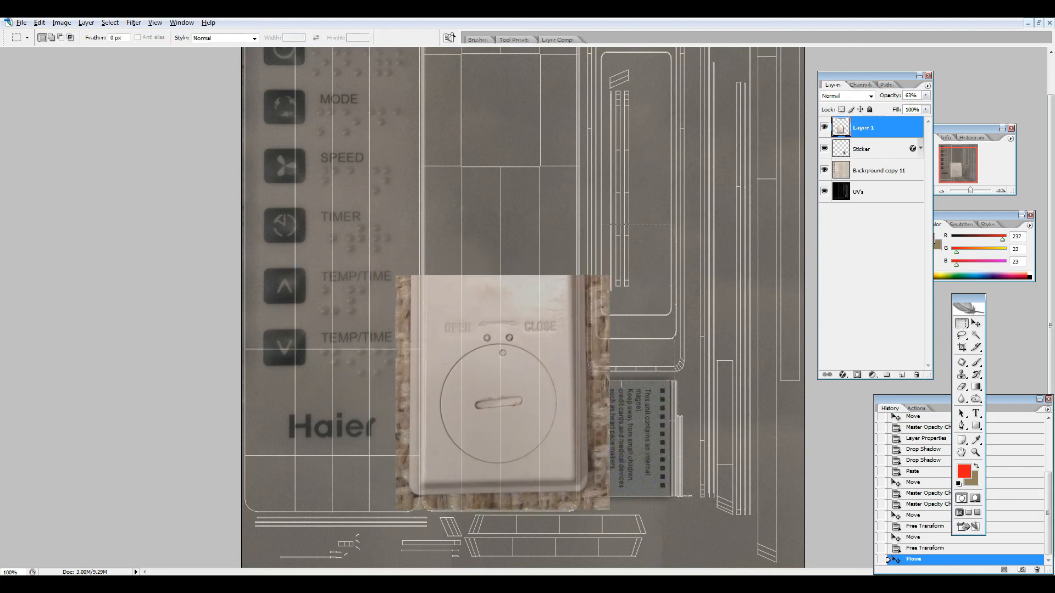
{"action": "left_click_drag", "start_coordinate": [565, 224], "coordinate": [674, 566]}
{"action": "key", "text": "Delete"}
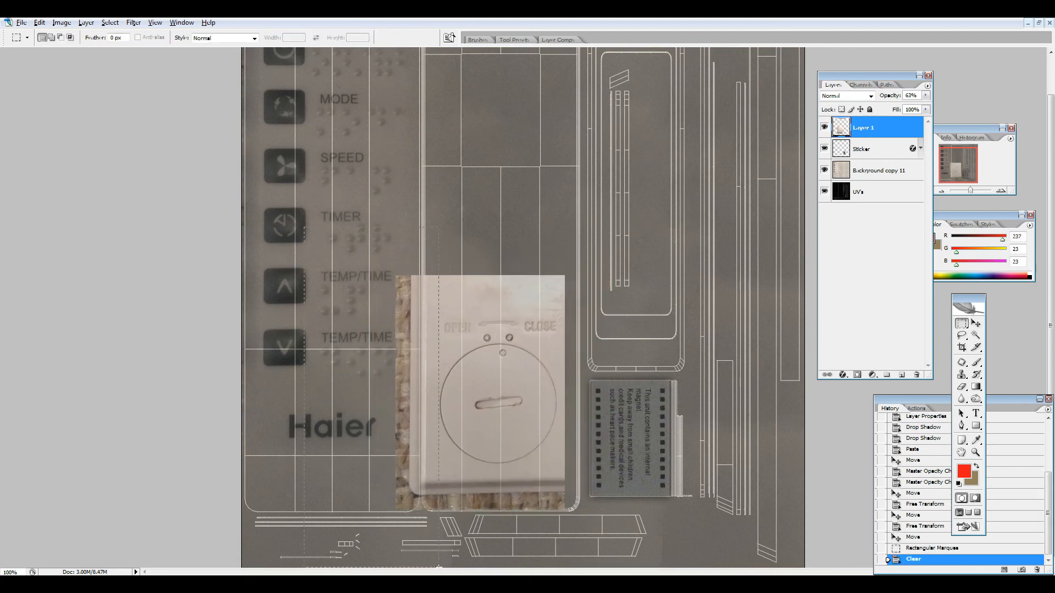
{"action": "left_click_drag", "start_coordinate": [438, 566], "coordinate": [438, 567]}
{"action": "key", "text": "Delete"}
{"action": "key", "text": "ctrl+d"}
{"action": "left_click_drag", "start_coordinate": [652, 469], "coordinate": [429, 522]}
{"action": "key", "text": "ctrl+d"}
{"action": "key", "text": "Delete"}
{"action": "key", "text": "ctrl+d"}
{"action": "key", "text": "v"}
{"action": "mouse_move", "coordinate": [499, 375]}
{"action": "left_mouse_down"}
{"action": "mouse_move", "coordinate": [496, 385]}
{"action": "mouse_move", "coordinate": [501, 376]}
{"action": "left_mouse_up"}
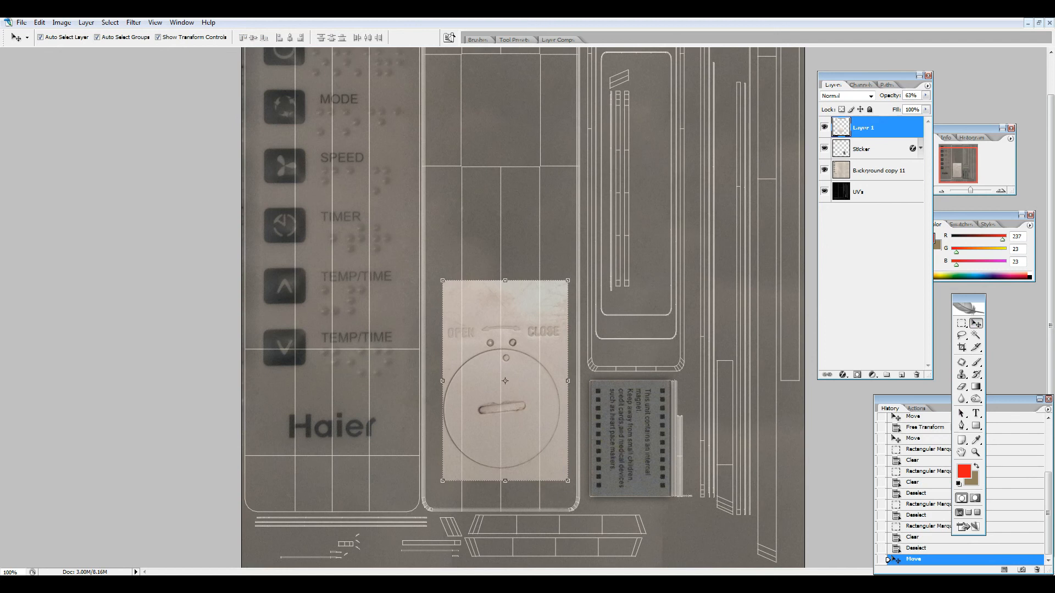
Check the battery cover's size and spacing from the casing edges in the IMG_0130 photo, then return to Photoshop.
{"action": "key", "text": "alt+Tab"}
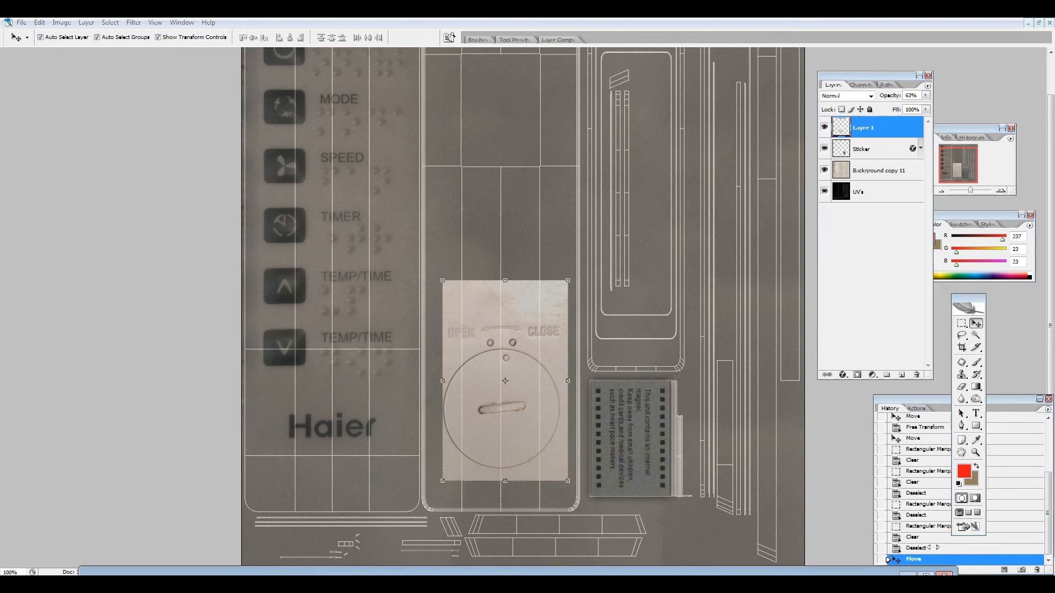
{"action": "left_click_drag", "start_coordinate": [885, 574], "coordinate": [862, 295]}
{"action": "double_click", "coordinate": [489, 383]}
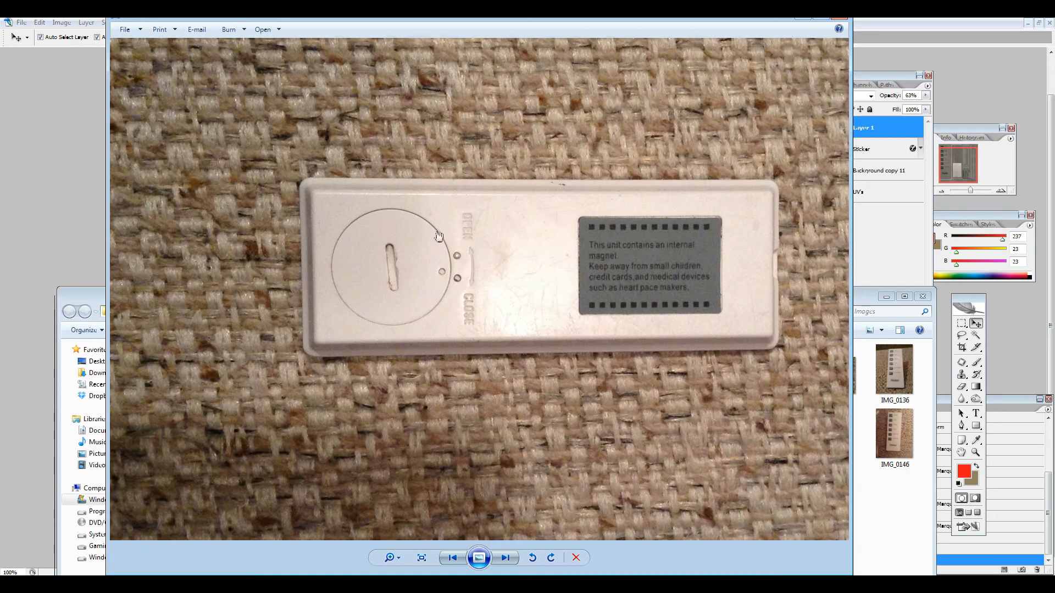
{"action": "scroll", "coordinate": [378, 278], "scroll_direction": "up", "scroll_amount": 2}
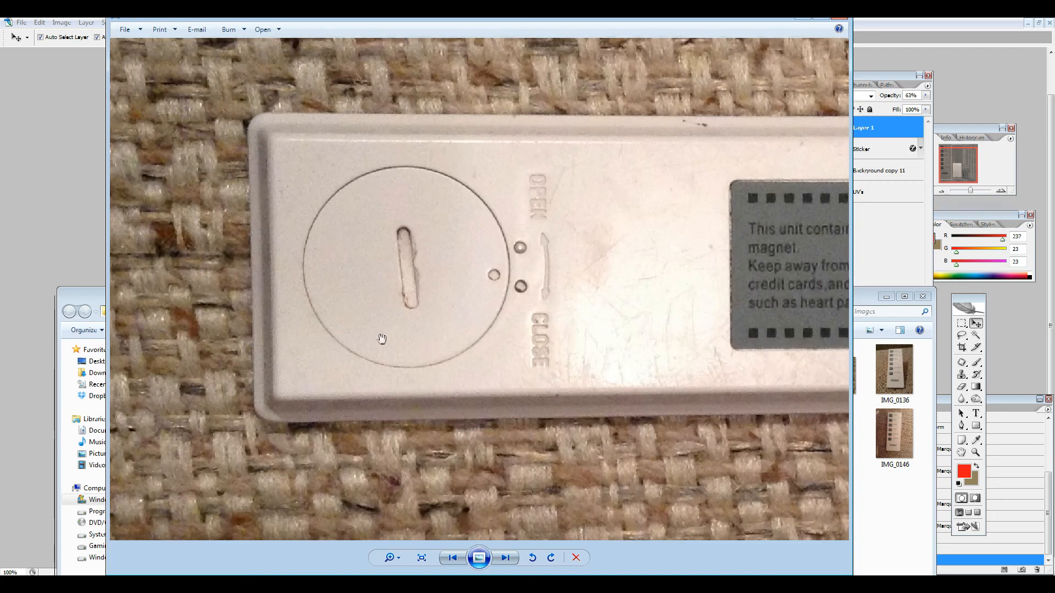
{"action": "left_click", "coordinate": [87, 298]}
{"action": "left_click", "coordinate": [922, 296]}
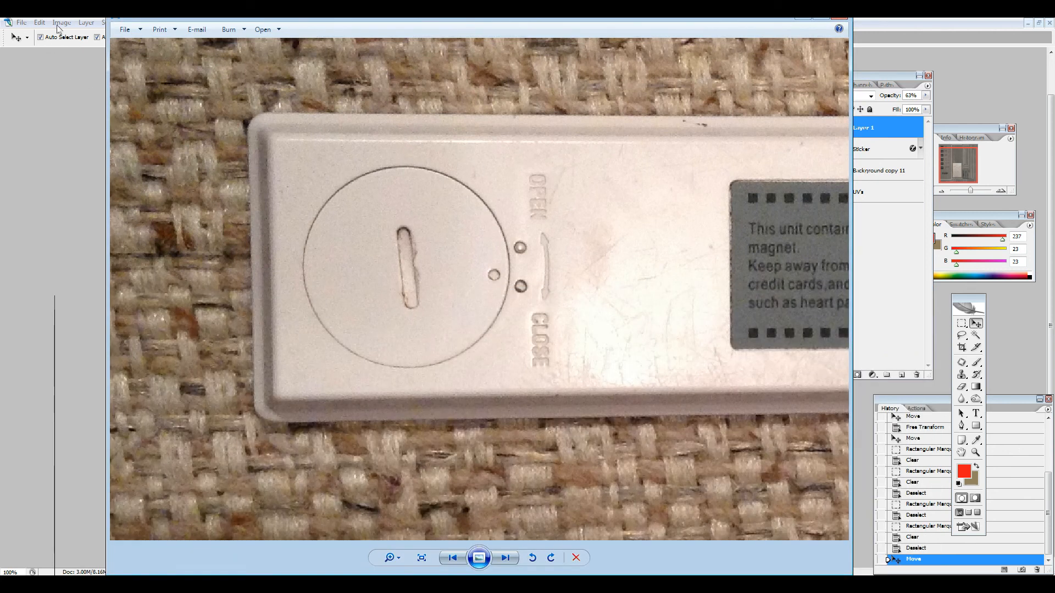
{"action": "left_click", "coordinate": [88, 23]}
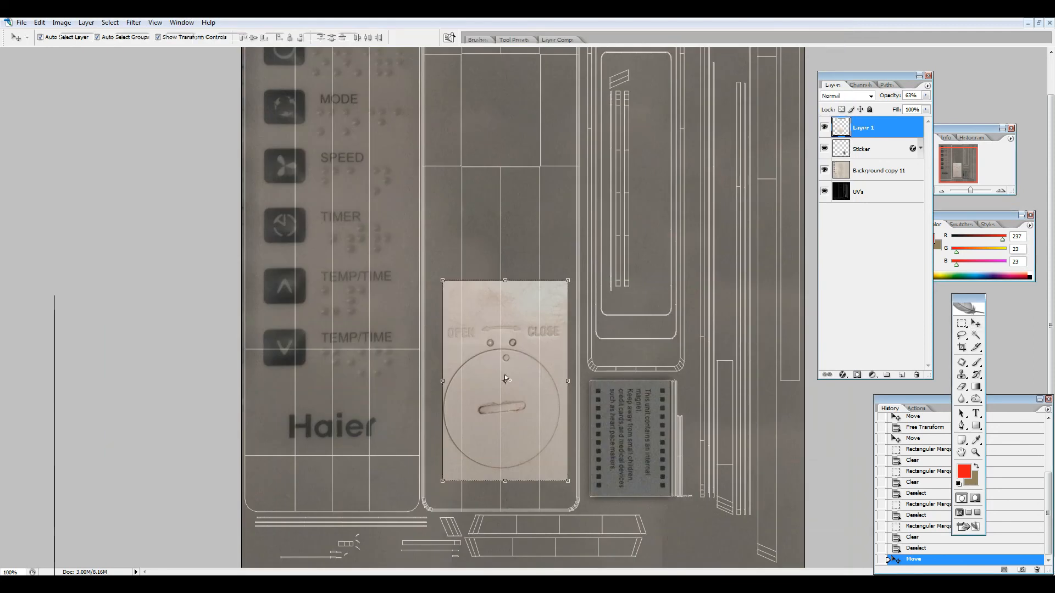
Shift the battery cover patch to centre its round cover on the back-panel UV shell's middle line.
{"action": "key", "text": "ctrl+t"}
{"action": "left_click_drag", "start_coordinate": [553, 356], "coordinate": [546, 362]}
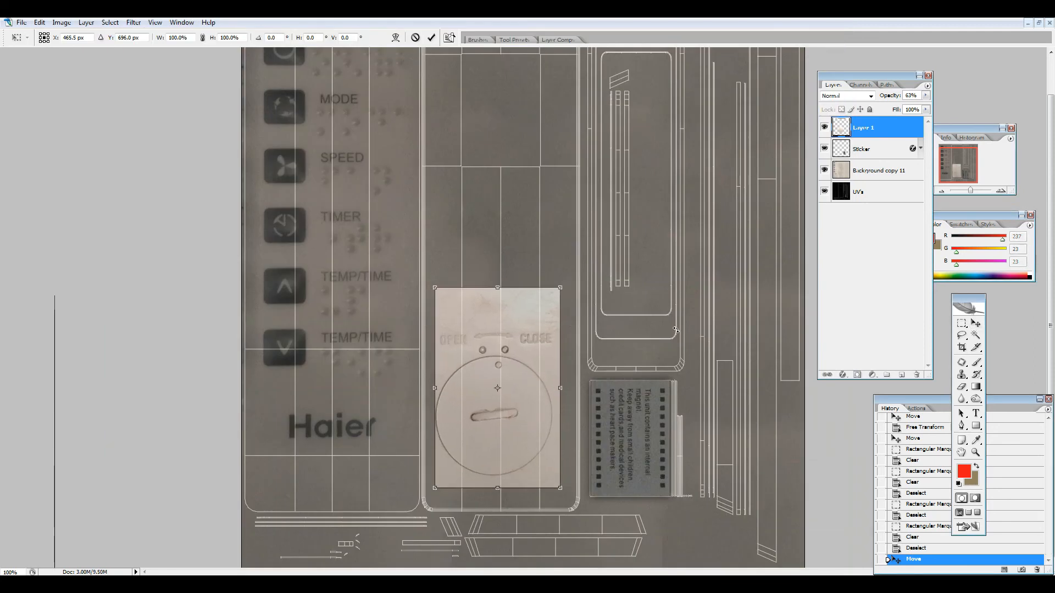
{"action": "left_click", "coordinate": [962, 328]}
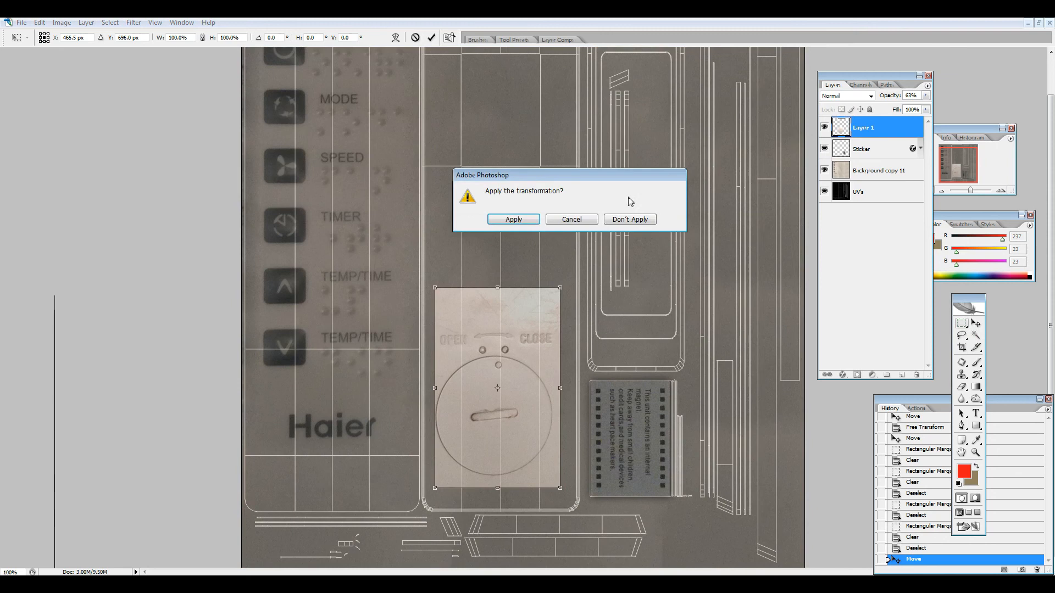
{"action": "left_click", "coordinate": [513, 220]}
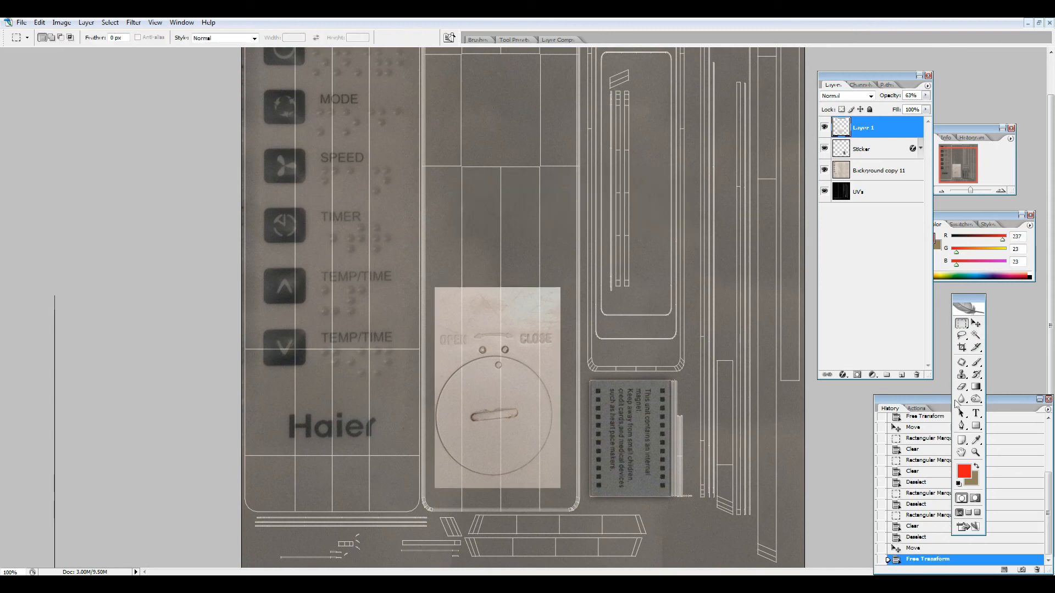
{"action": "left_click", "coordinate": [976, 323]}
{"action": "left_click_drag", "start_coordinate": [515, 402], "coordinate": [518, 401]}
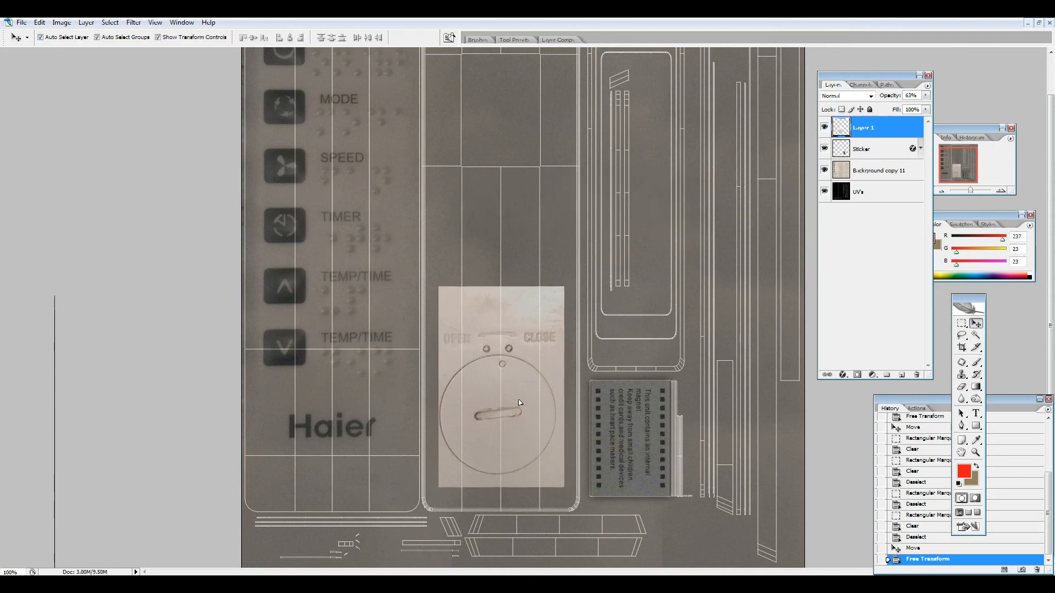
Enlarge the battery cover patch to nearly the width of the back-panel UV shell and keep it centred there.
{"action": "left_click_drag", "start_coordinate": [561, 284], "coordinate": [579, 262]}
{"action": "key", "text": "Return"}
{"action": "left_click_drag", "start_coordinate": [529, 346], "coordinate": [517, 362]}
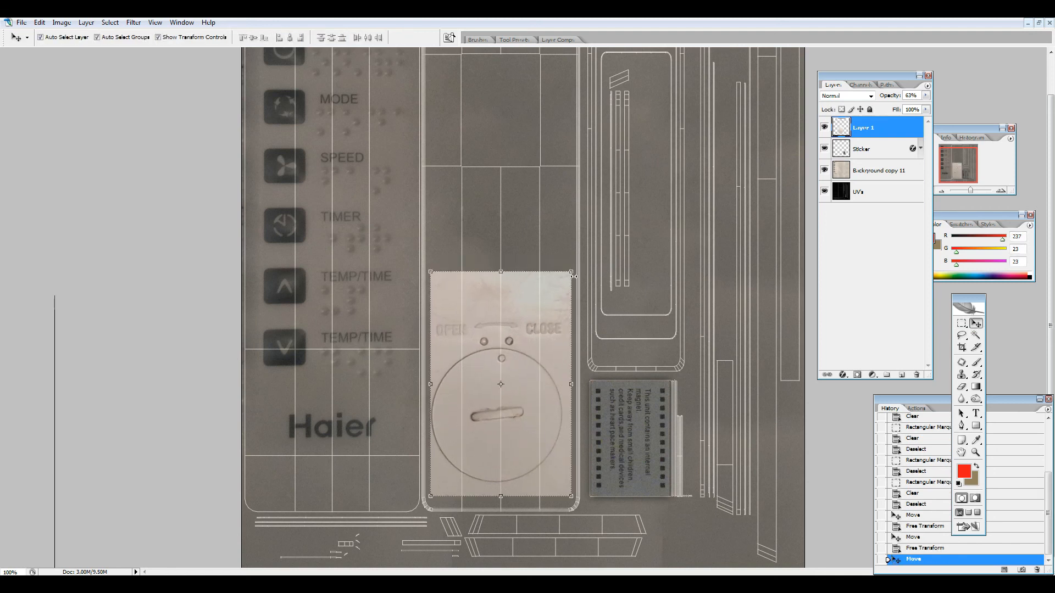
{"action": "left_click", "coordinate": [577, 269]}
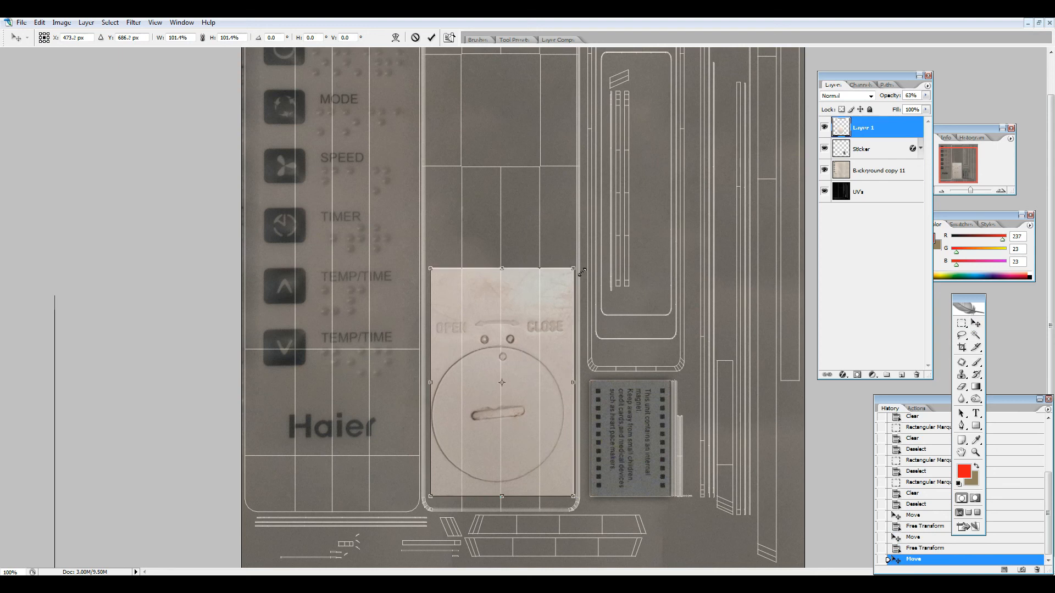
{"action": "key", "text": "Return"}
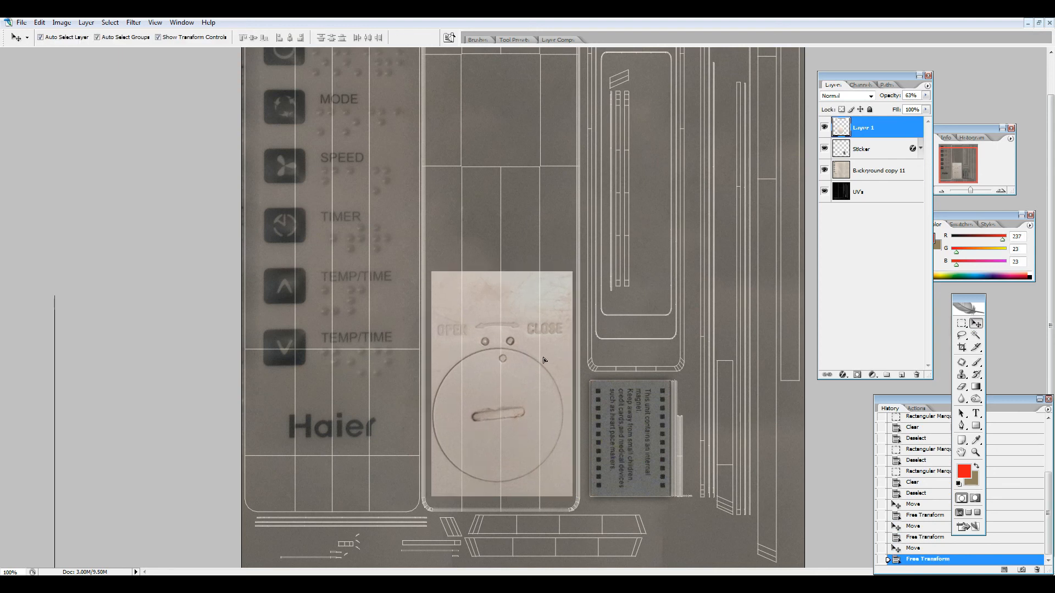
{"action": "left_click_drag", "start_coordinate": [543, 359], "coordinate": [547, 360]}
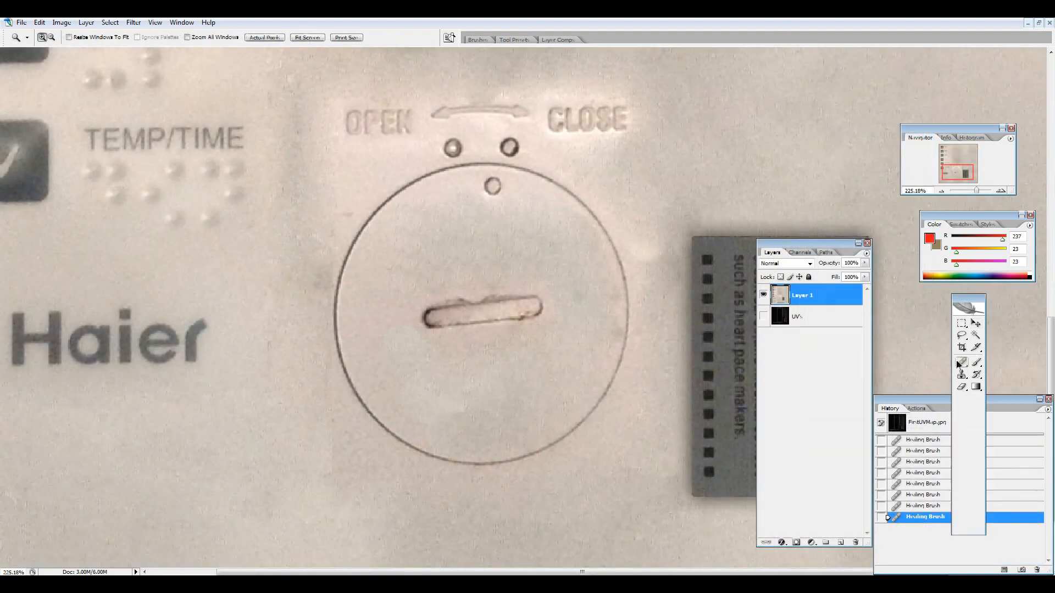
Blend the patch edges and discoloured areas around the battery cover into the casing texture with the Healing Brush at 35 px.
{"action": "key", "text": "j"}
{"action": "mouse_move", "coordinate": [619, 170]}
{"action": "left_mouse_down"}
{"action": "mouse_move", "coordinate": [654, 207]}
{"action": "mouse_move", "coordinate": [688, 186]}
{"action": "mouse_move", "coordinate": [652, 248]}
{"action": "left_mouse_up"}
{"action": "left_click", "coordinate": [302, 237], "text": "alt"}
{"action": "left_click_drag", "start_coordinate": [352, 165], "coordinate": [308, 283]}
{"action": "mouse_move", "coordinate": [402, 504]}
{"action": "left_mouse_down"}
{"action": "mouse_move", "coordinate": [529, 494]}
{"action": "mouse_move", "coordinate": [500, 514]}
{"action": "mouse_move", "coordinate": [488, 511]}
{"action": "mouse_move", "coordinate": [535, 496]}
{"action": "left_mouse_up"}
{"action": "key", "text": "ctrl+z"}
{"action": "left_click", "coordinate": [400, 527], "text": "alt"}
{"action": "key", "text": "ctrl+z"}
{"action": "right_click", "coordinate": [484, 429]}
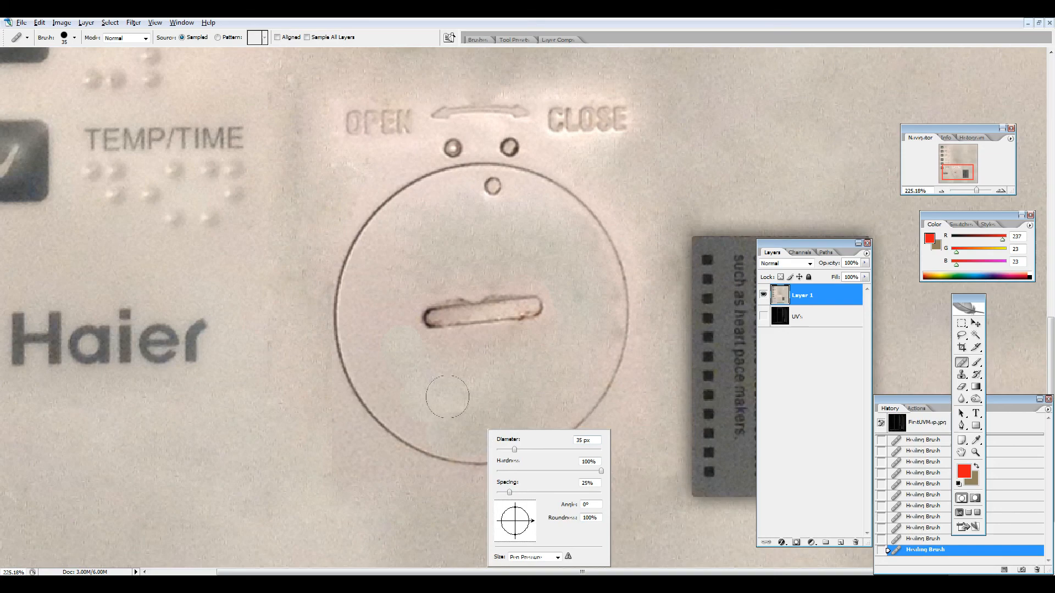
{"action": "left_click", "coordinate": [440, 345]}
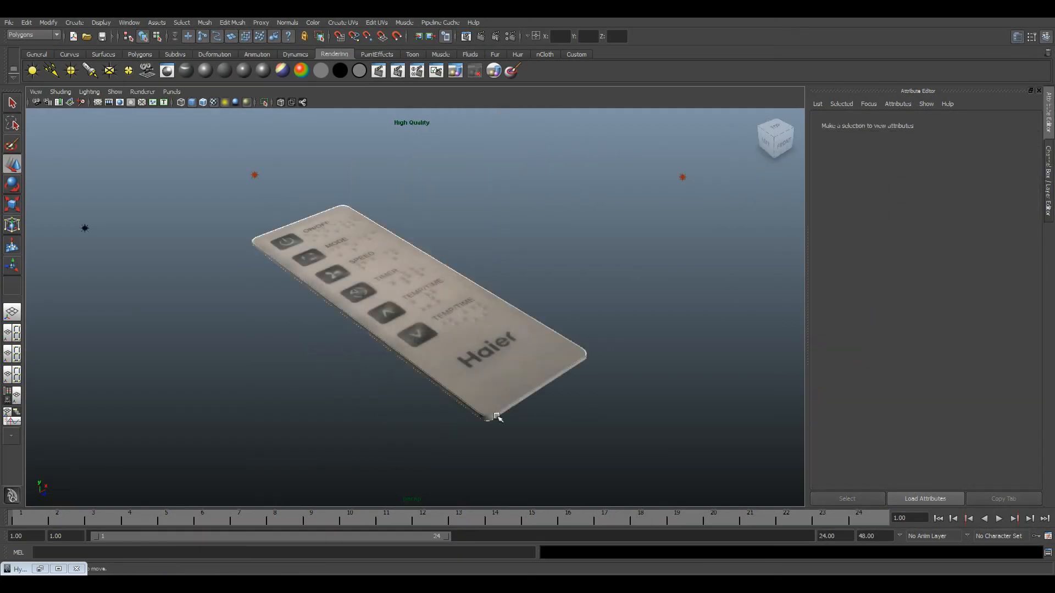
Examine the battery cover, warning label and front face of the textured remote model in Maya.
{"action": "left_click_drag", "start_coordinate": [494, 418], "coordinate": [473, 335]}
{"action": "left_click_drag", "start_coordinate": [423, 455], "coordinate": [456, 359]}
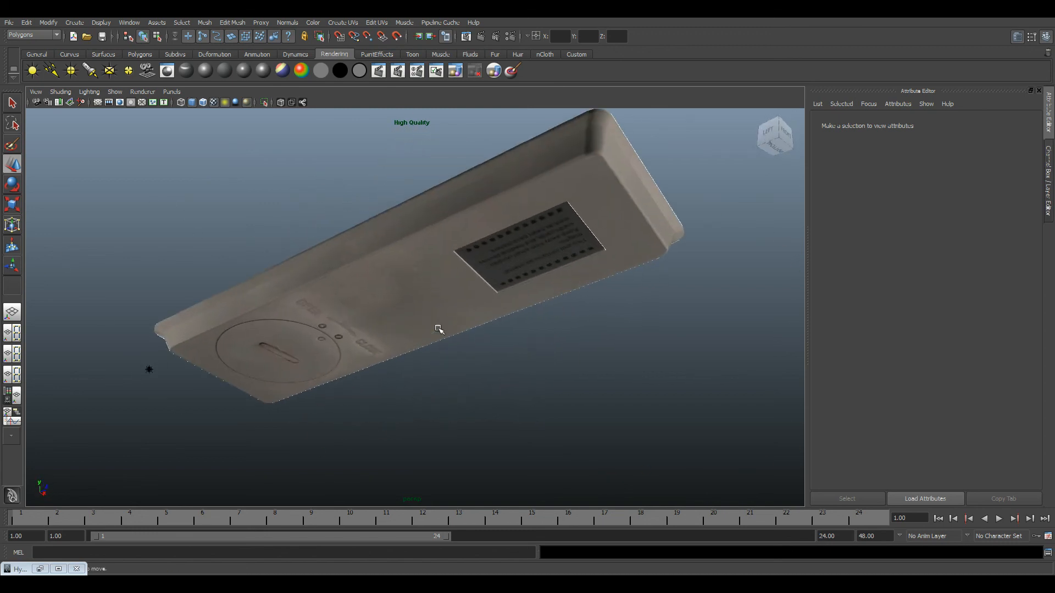
{"action": "left_click_drag", "start_coordinate": [432, 286], "coordinate": [296, 245]}
{"action": "left_click_drag", "start_coordinate": [383, 402], "coordinate": [414, 389]}
{"action": "left_click_drag", "start_coordinate": [517, 409], "coordinate": [490, 385]}
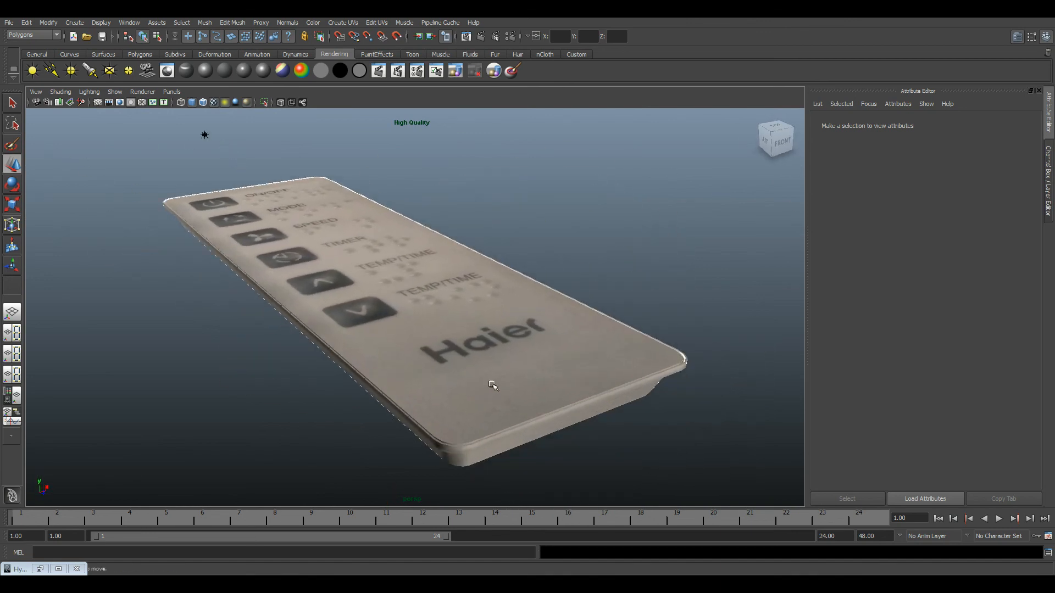
{"action": "left_click_drag", "start_coordinate": [492, 386], "coordinate": [529, 314]}
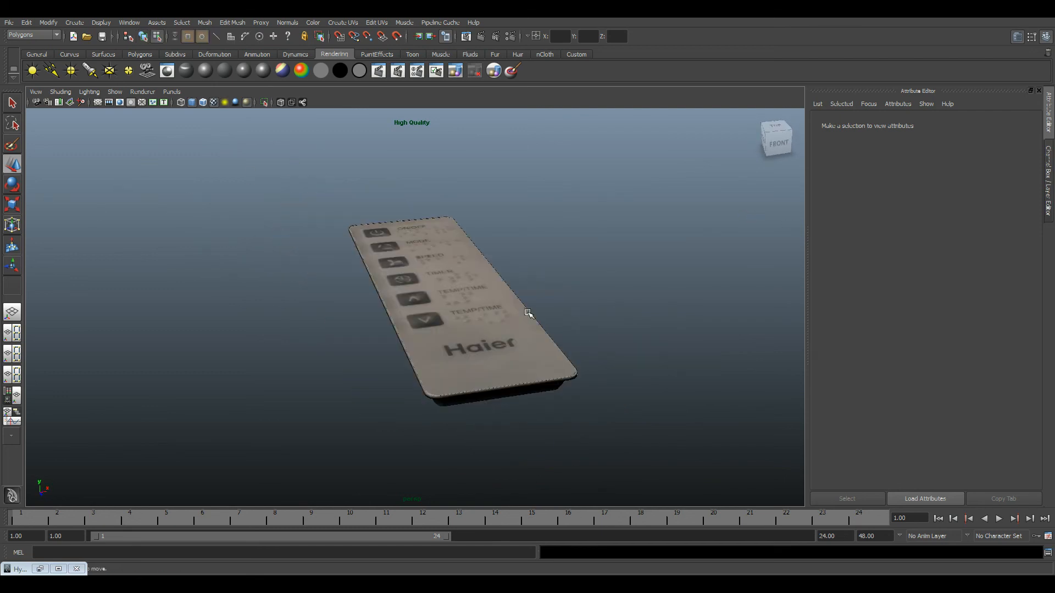